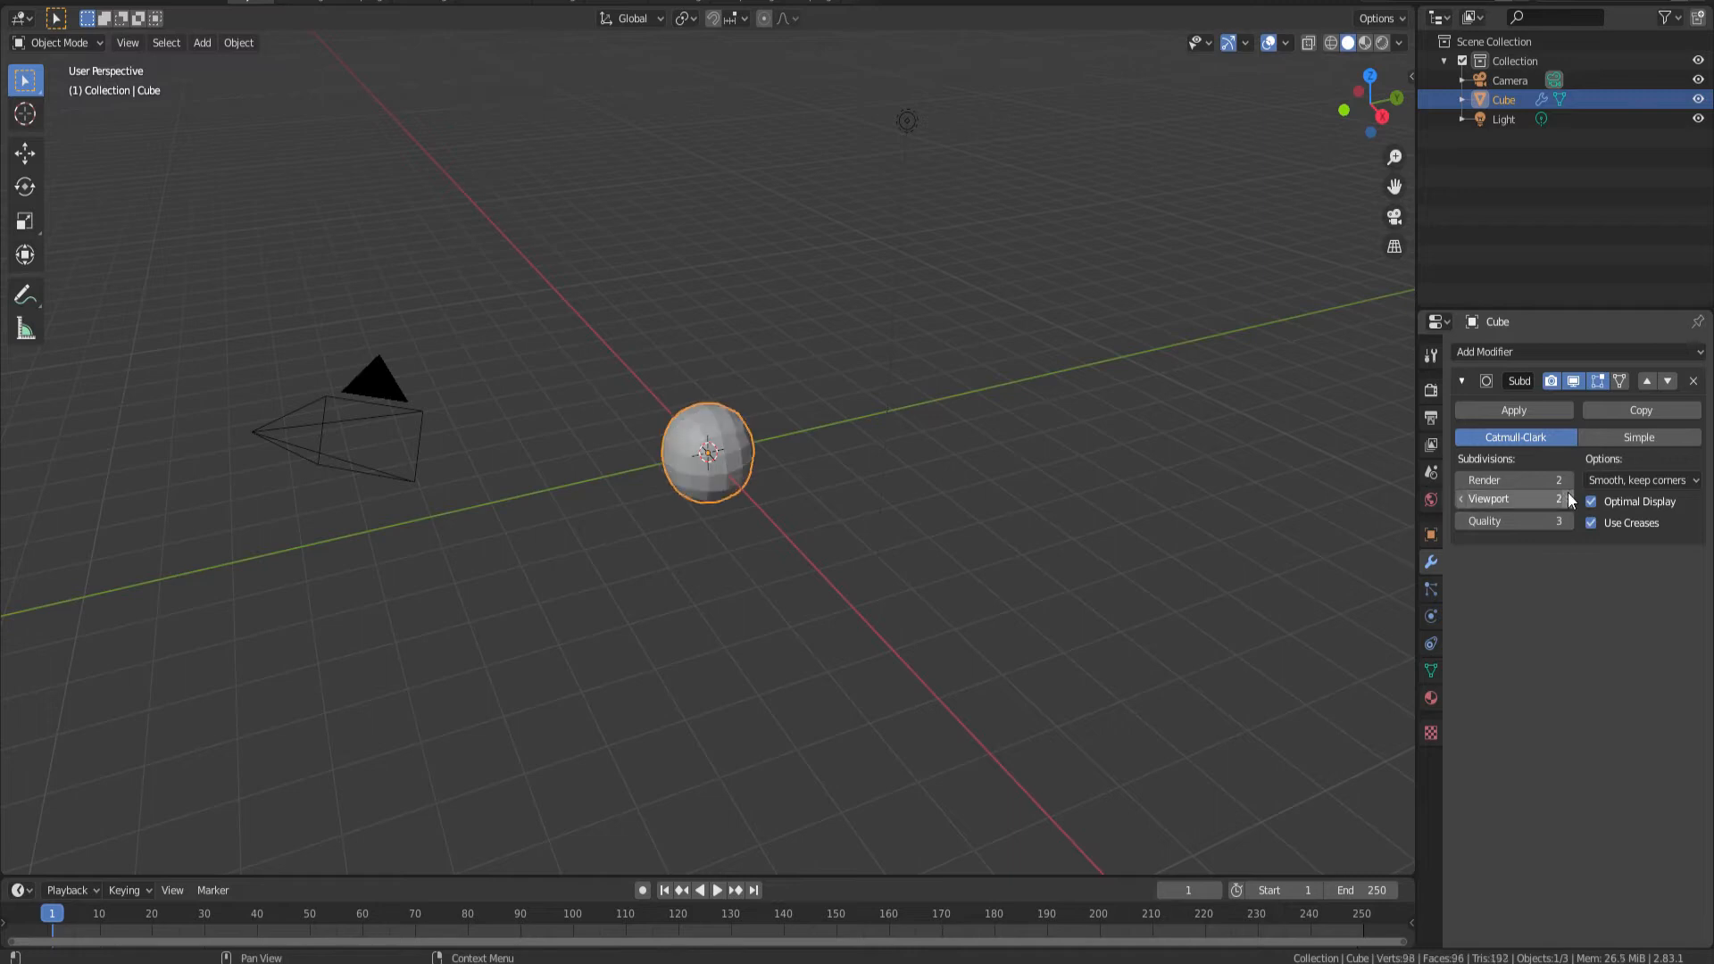
Apply the cube's Subdivision Surface modifier and switch to the Shading workspace
{"action": "left_click", "coordinate": [1553, 412]}
{"action": "middle_click_drag", "start_coordinate": [758, 352], "coordinate": [768, 412]}
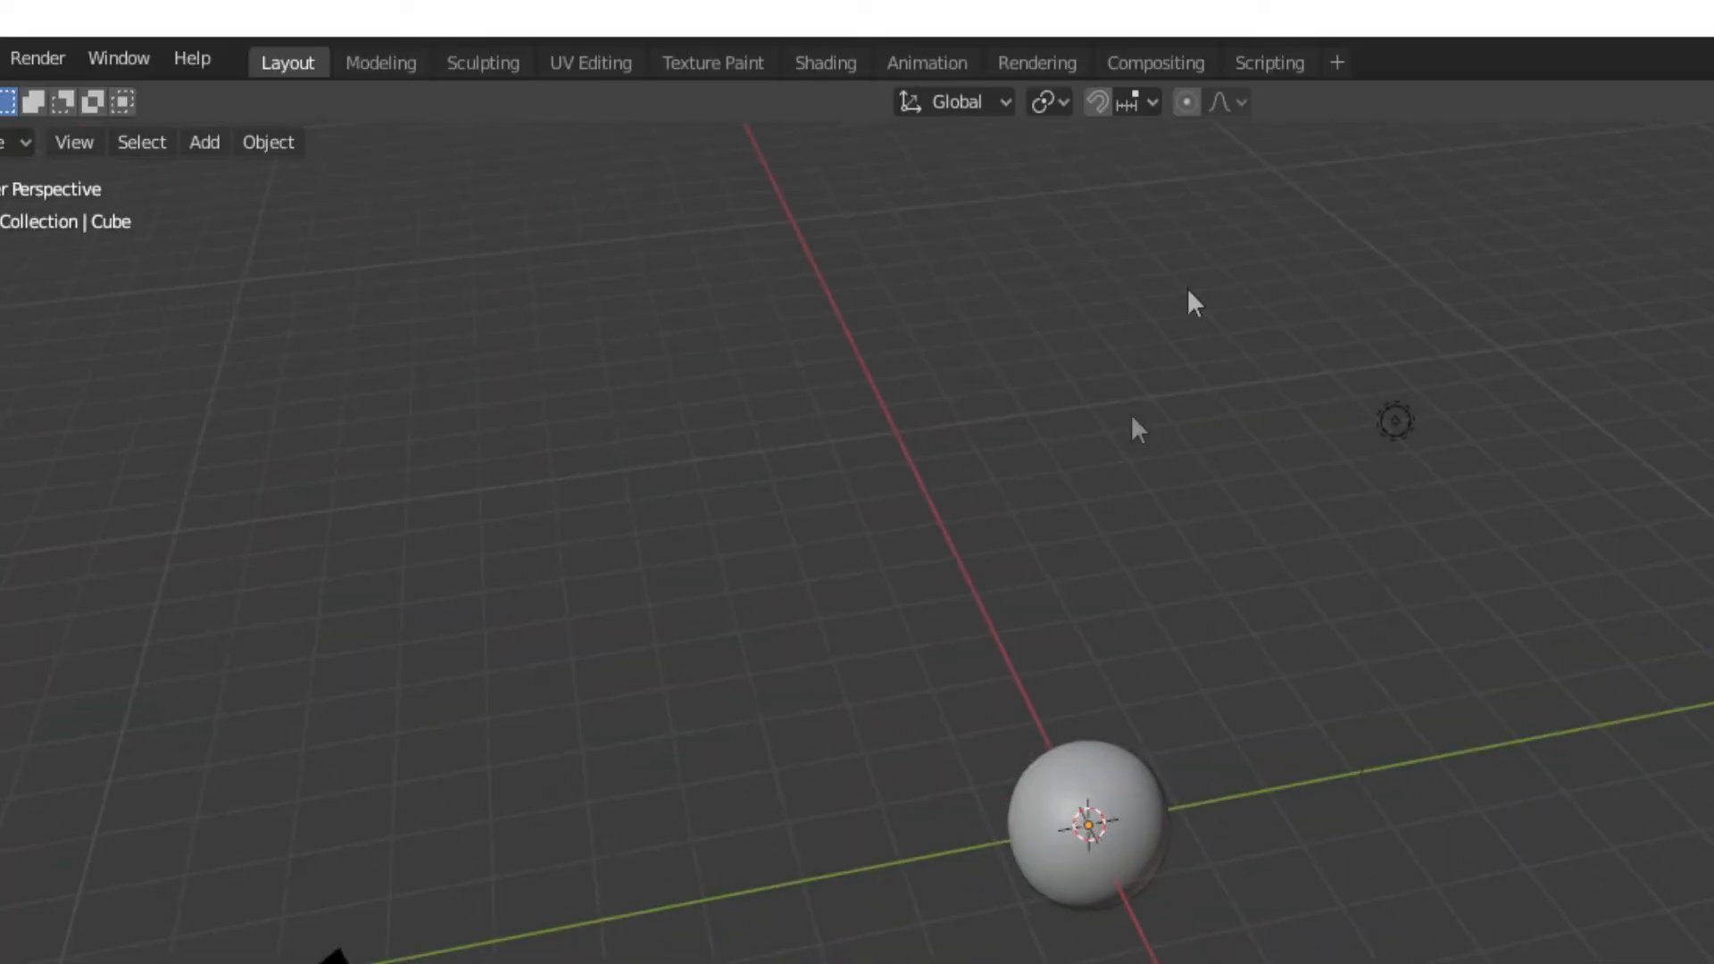
{"action": "left_click", "coordinate": [855, 66]}
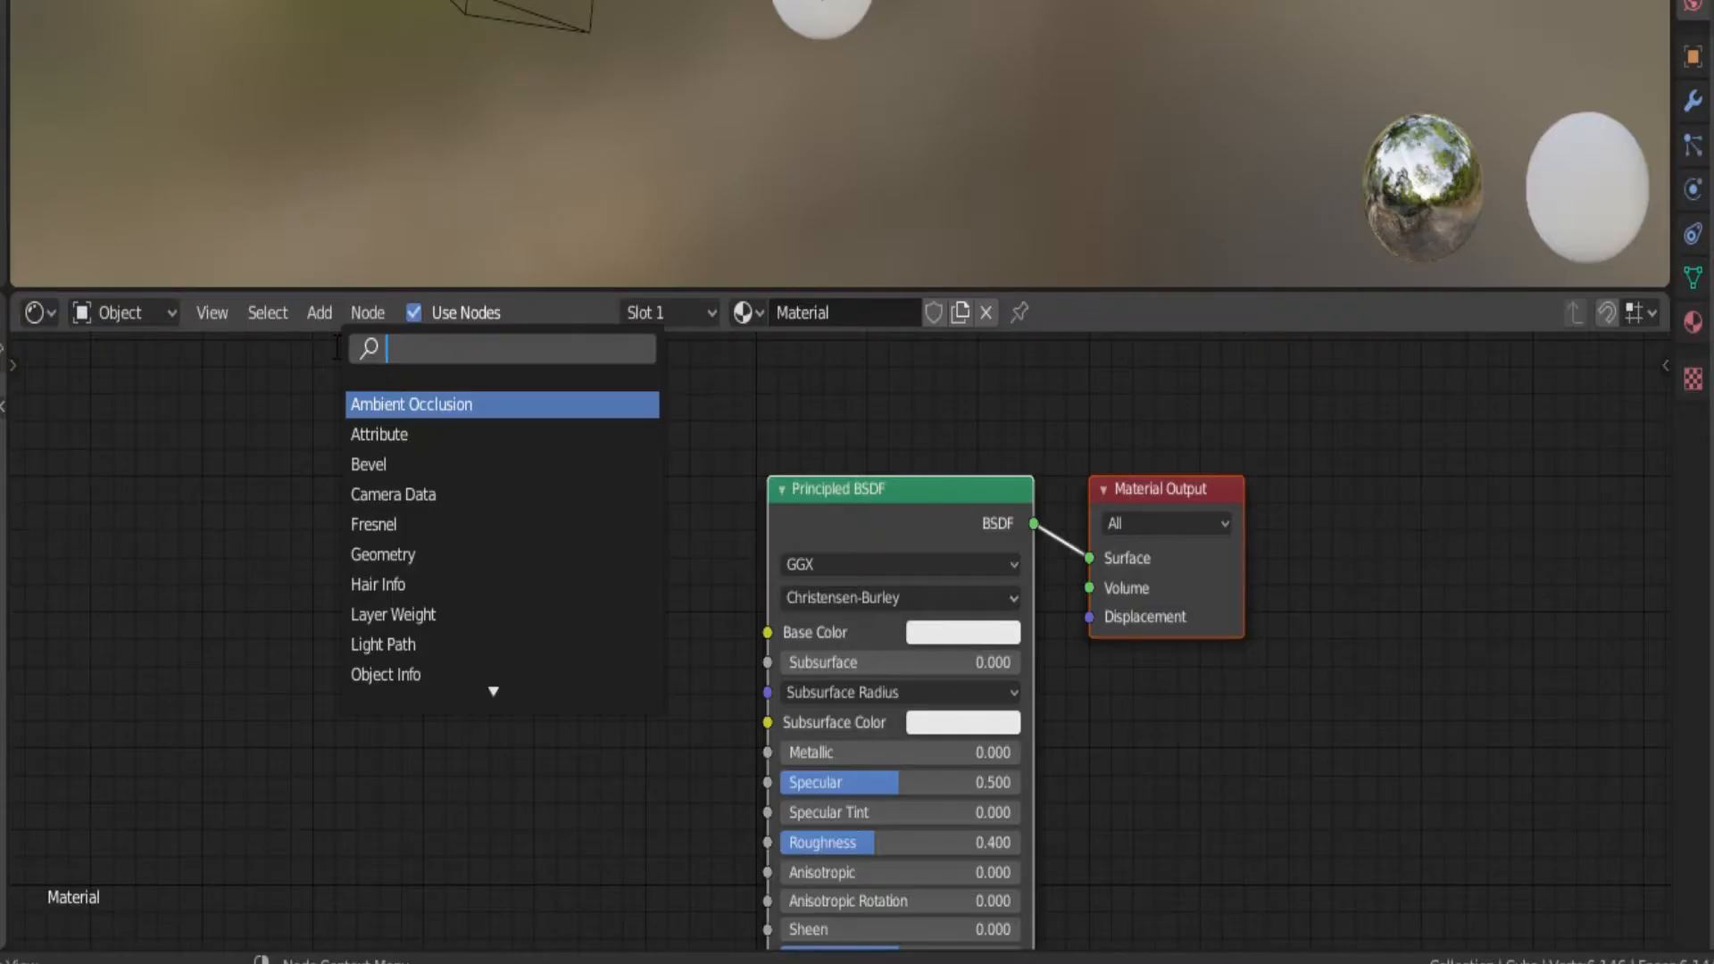
Add a ColorRamp node beside the Principled BSDF node
{"action": "type", "text": "col"}
{"action": "left_click", "coordinate": [386, 434]}
{"action": "left_click", "coordinate": [428, 500]}
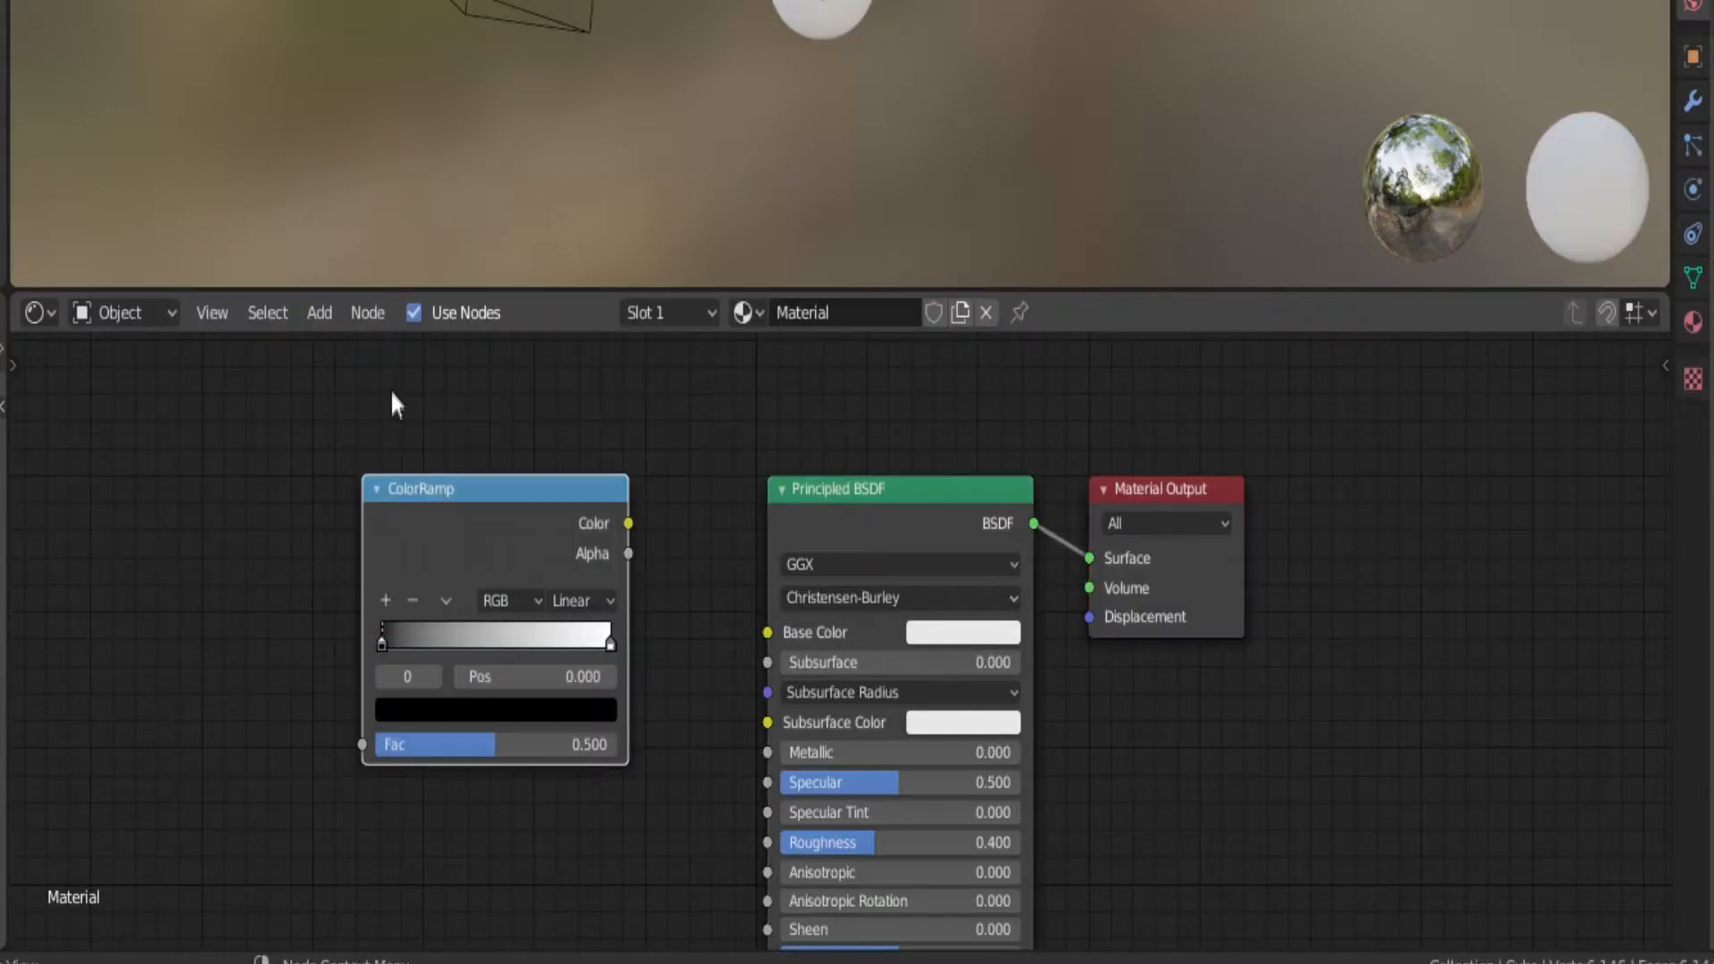
Add a Noise Texture node, link its Fac output to the ColorRamp, and connect the ramp's Color to Base Color
{"action": "left_click", "coordinate": [317, 312]}
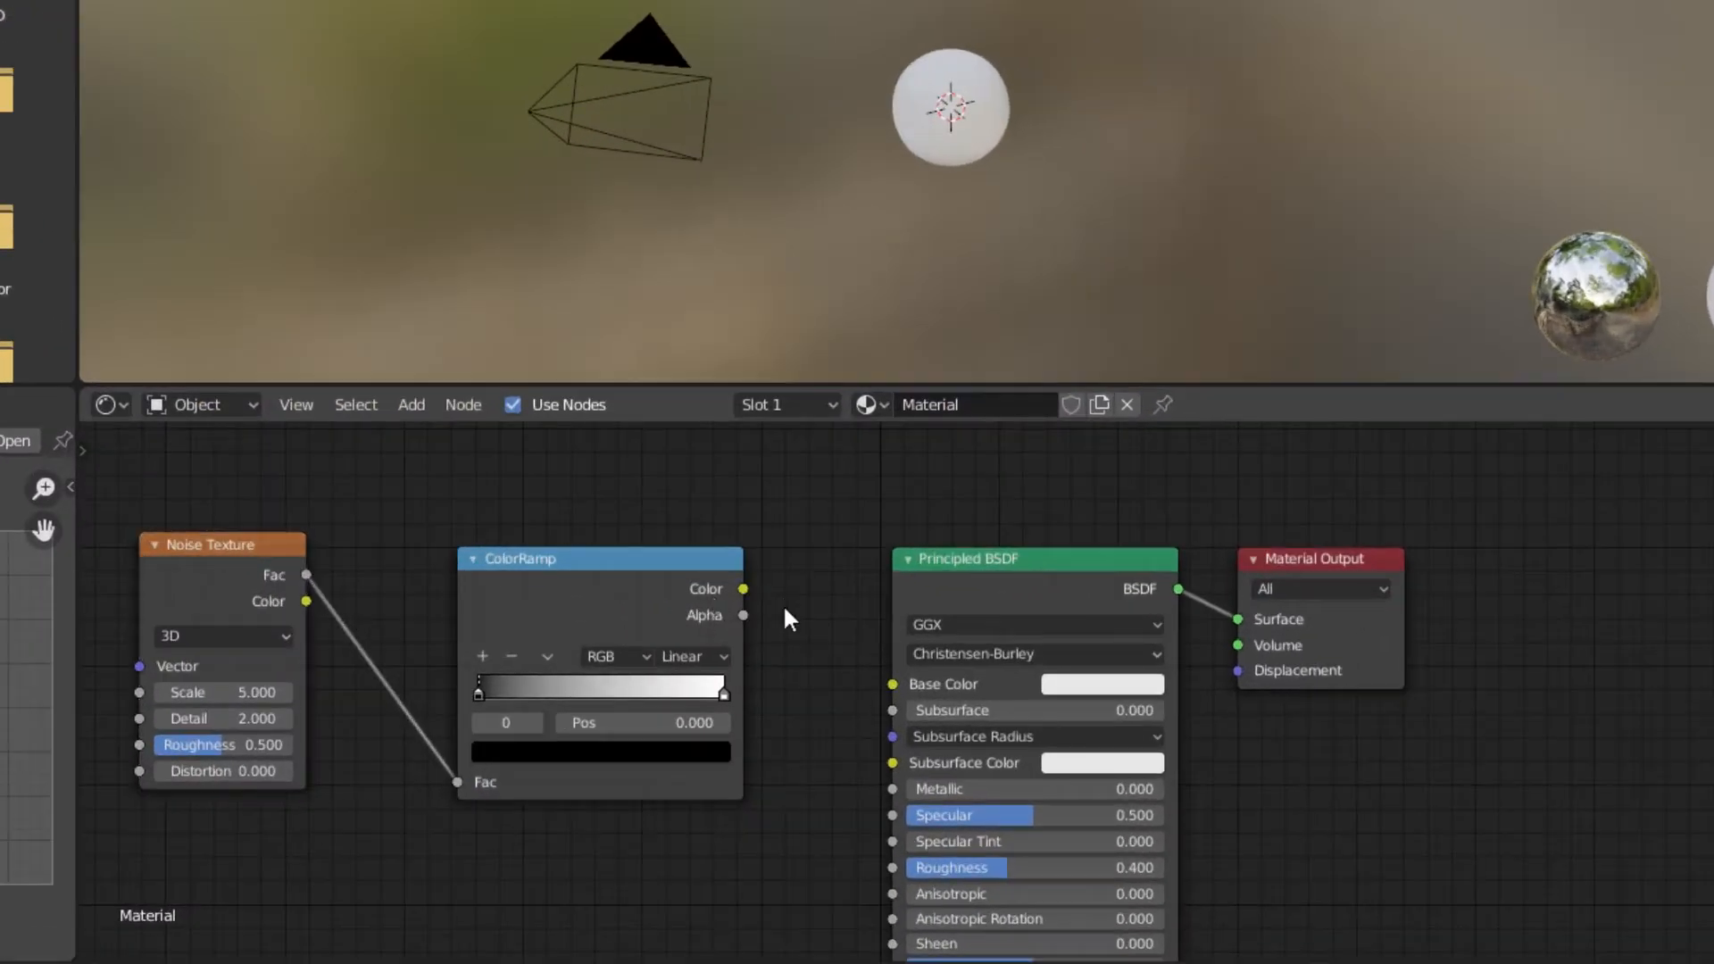
{"action": "left_click_drag", "start_coordinate": [742, 589], "coordinate": [891, 683]}
{"action": "middle_click_drag", "start_coordinate": [755, 712], "coordinate": [1007, 639]}
{"action": "scroll", "coordinate": [1000, 656], "scroll_direction": "up", "scroll_amount": 2}
{"action": "scroll", "coordinate": [1049, 259], "scroll_direction": "up", "scroll_amount": 3}
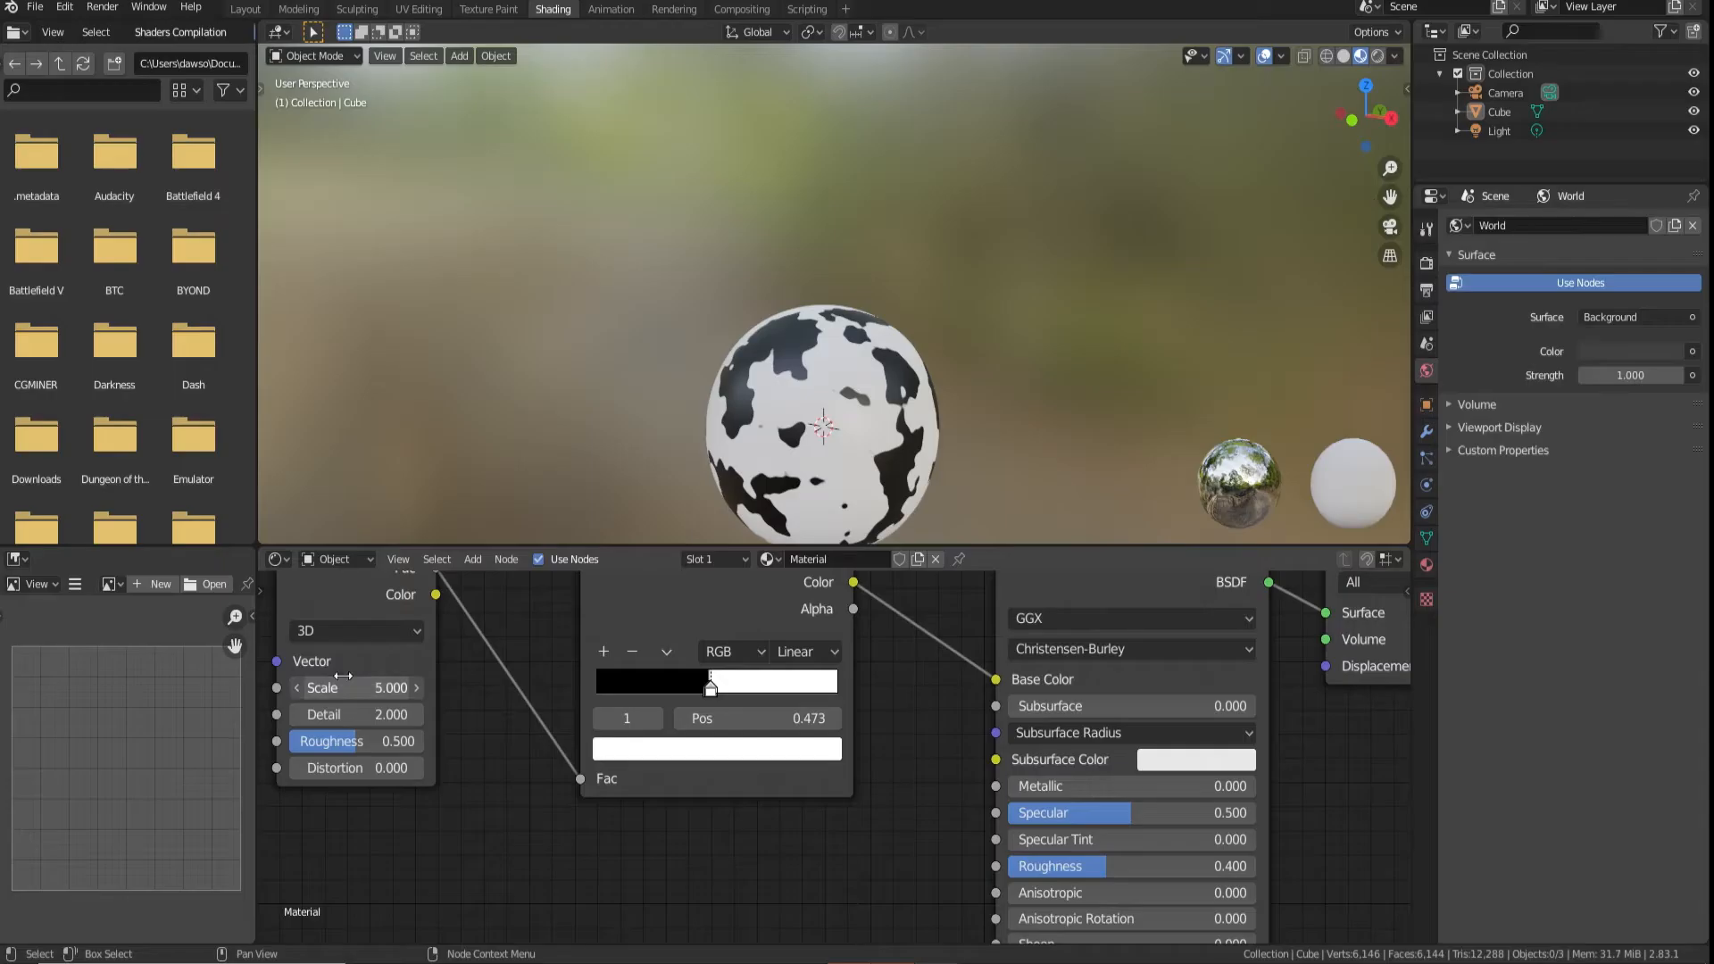
Set the Noise Texture scale to 2.8 and detail to 16, with the ColorRamp's white stop at 0.473
{"action": "left_click_drag", "start_coordinate": [343, 676], "coordinate": [269, 676]}
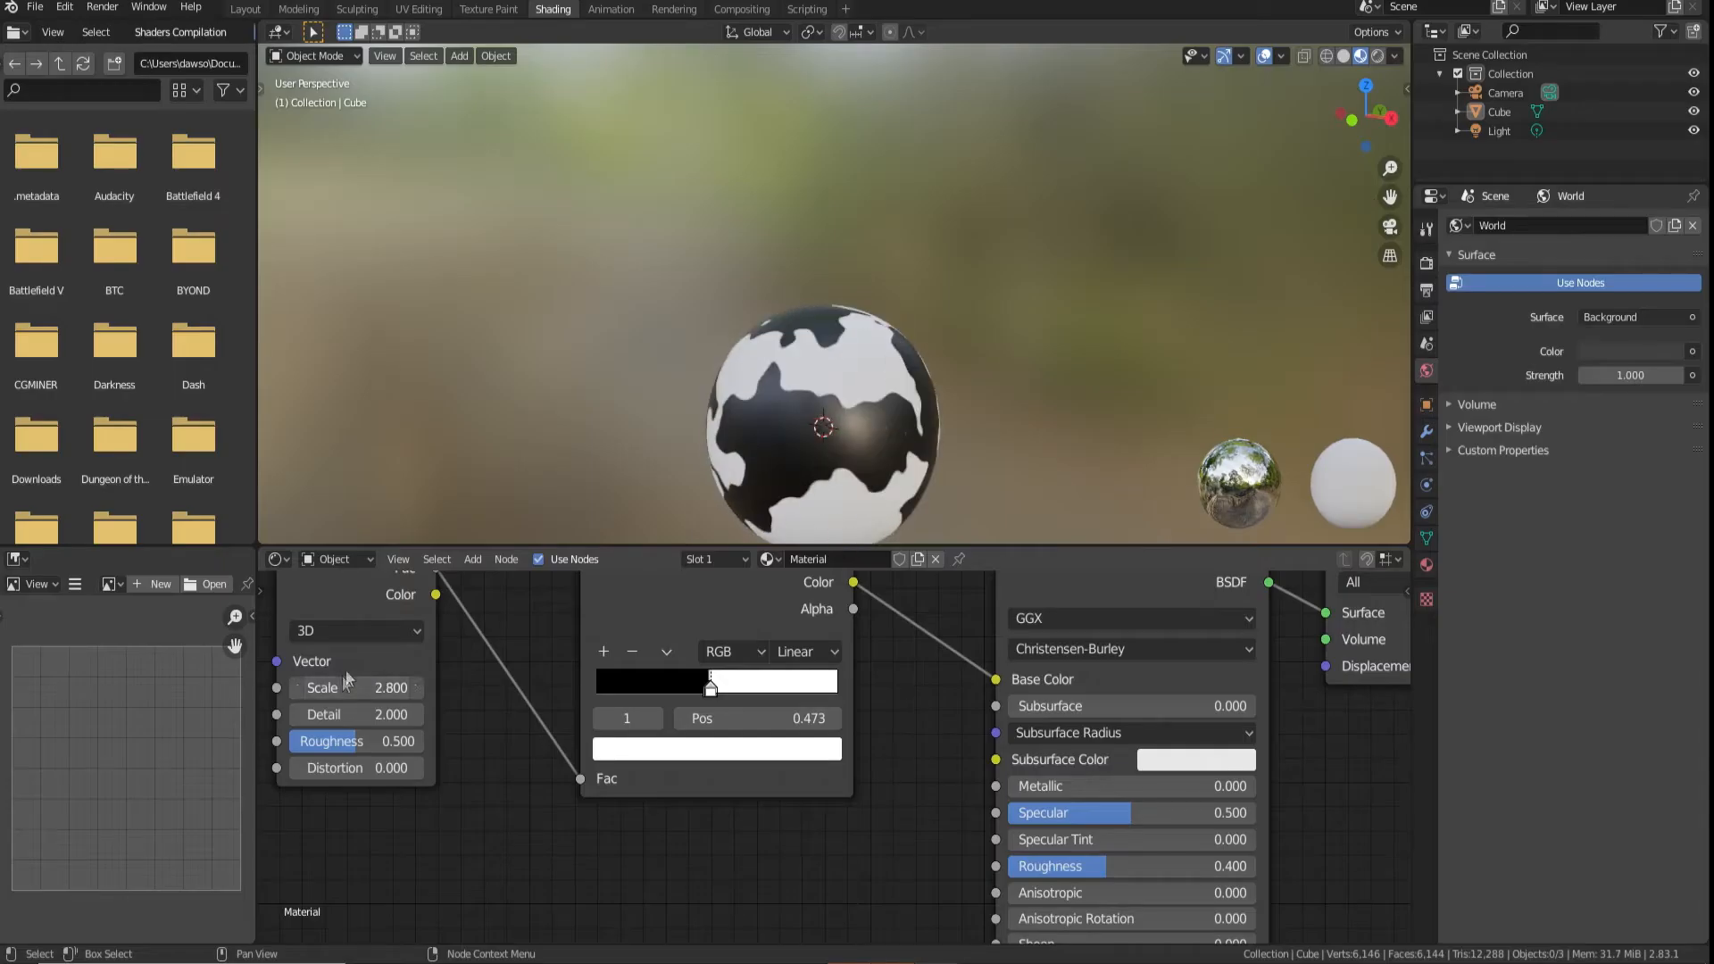
{"action": "middle_click_drag", "start_coordinate": [714, 375], "coordinate": [398, 456]}
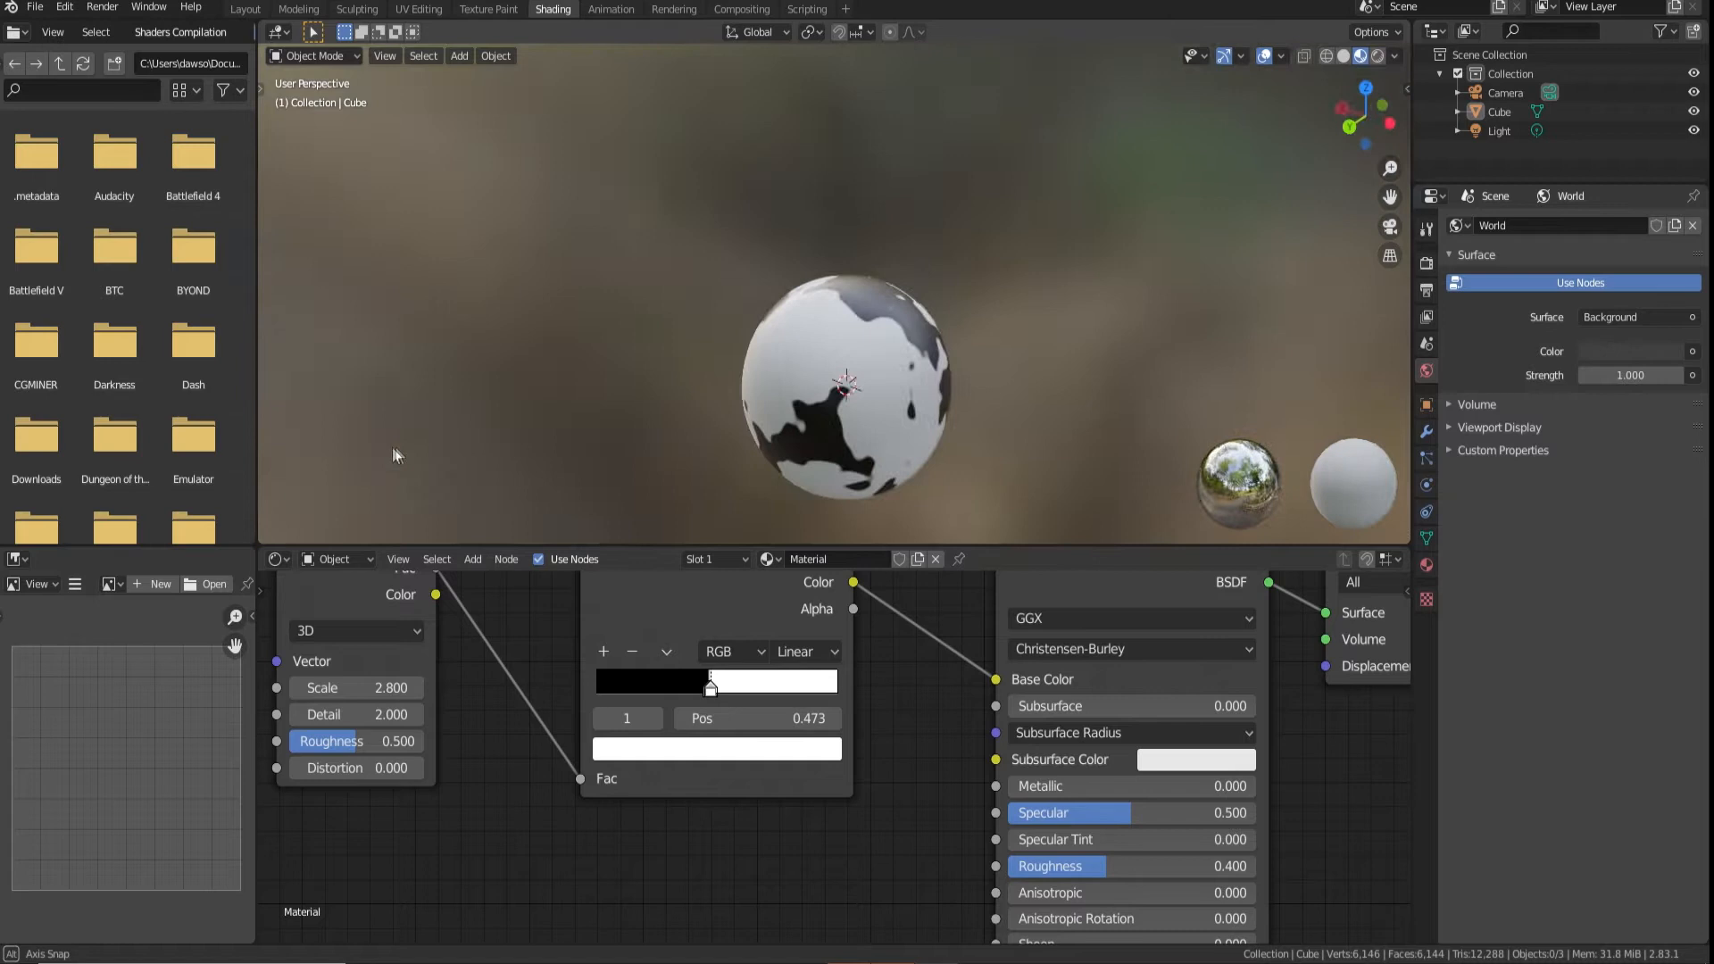
{"action": "middle_click_drag", "start_coordinate": [398, 456], "coordinate": [326, 429]}
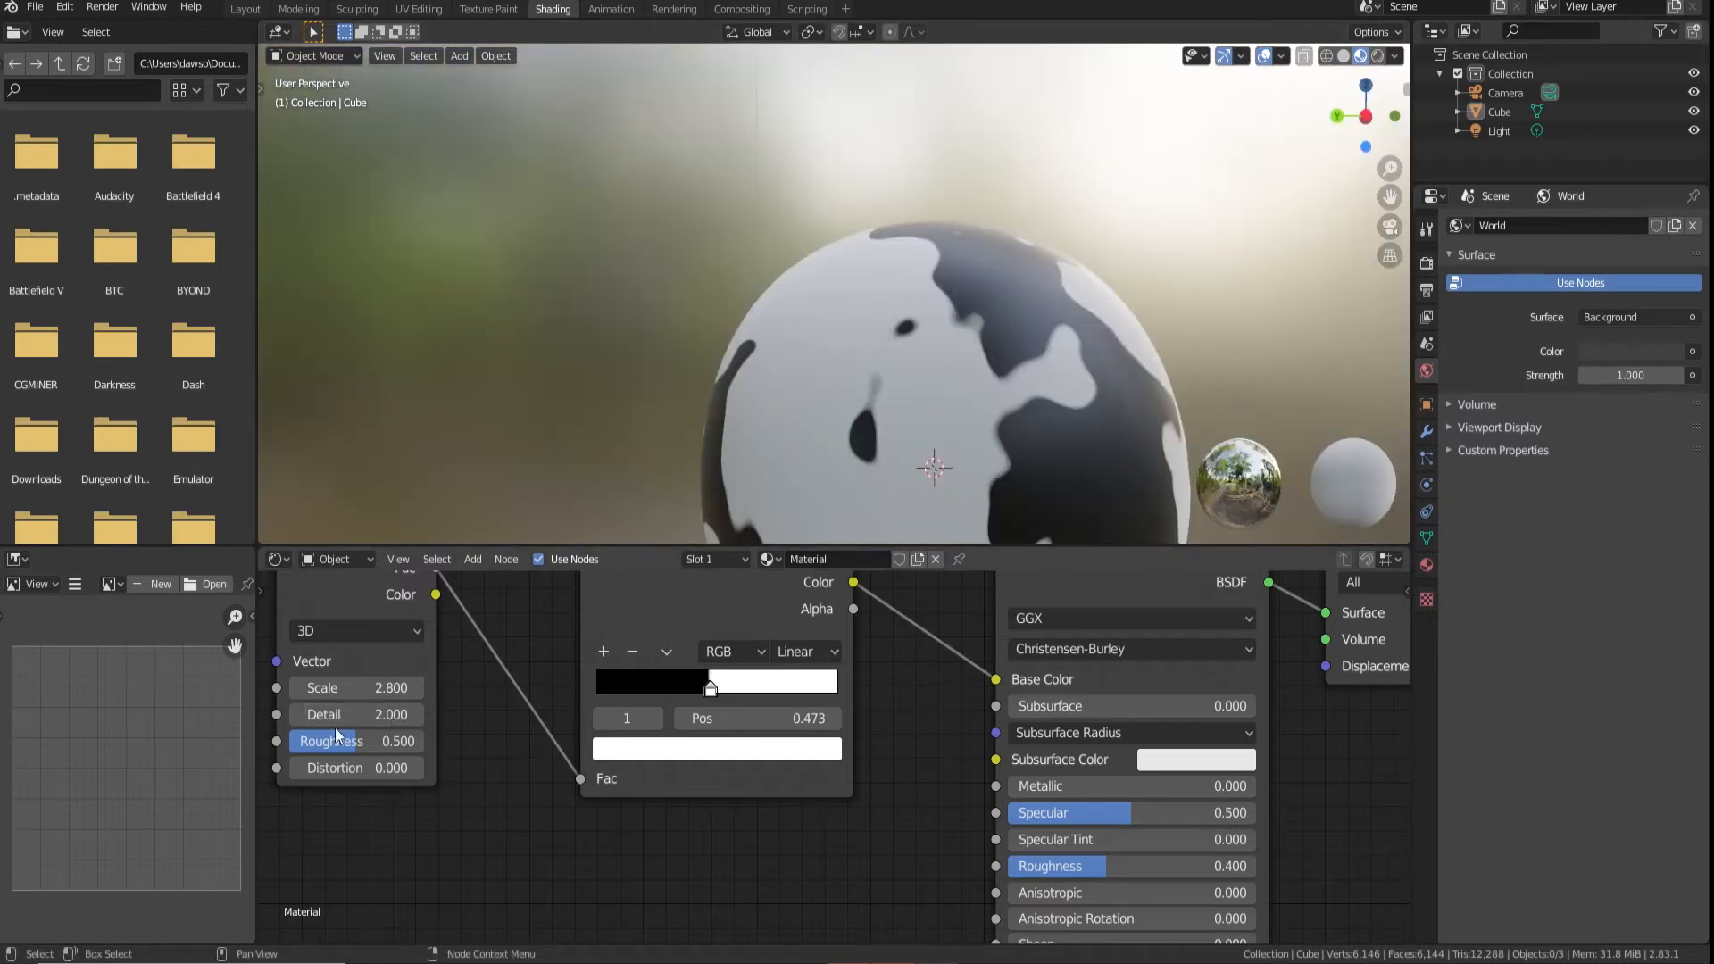
{"action": "left_click_drag", "start_coordinate": [336, 714], "coordinate": [411, 715]}
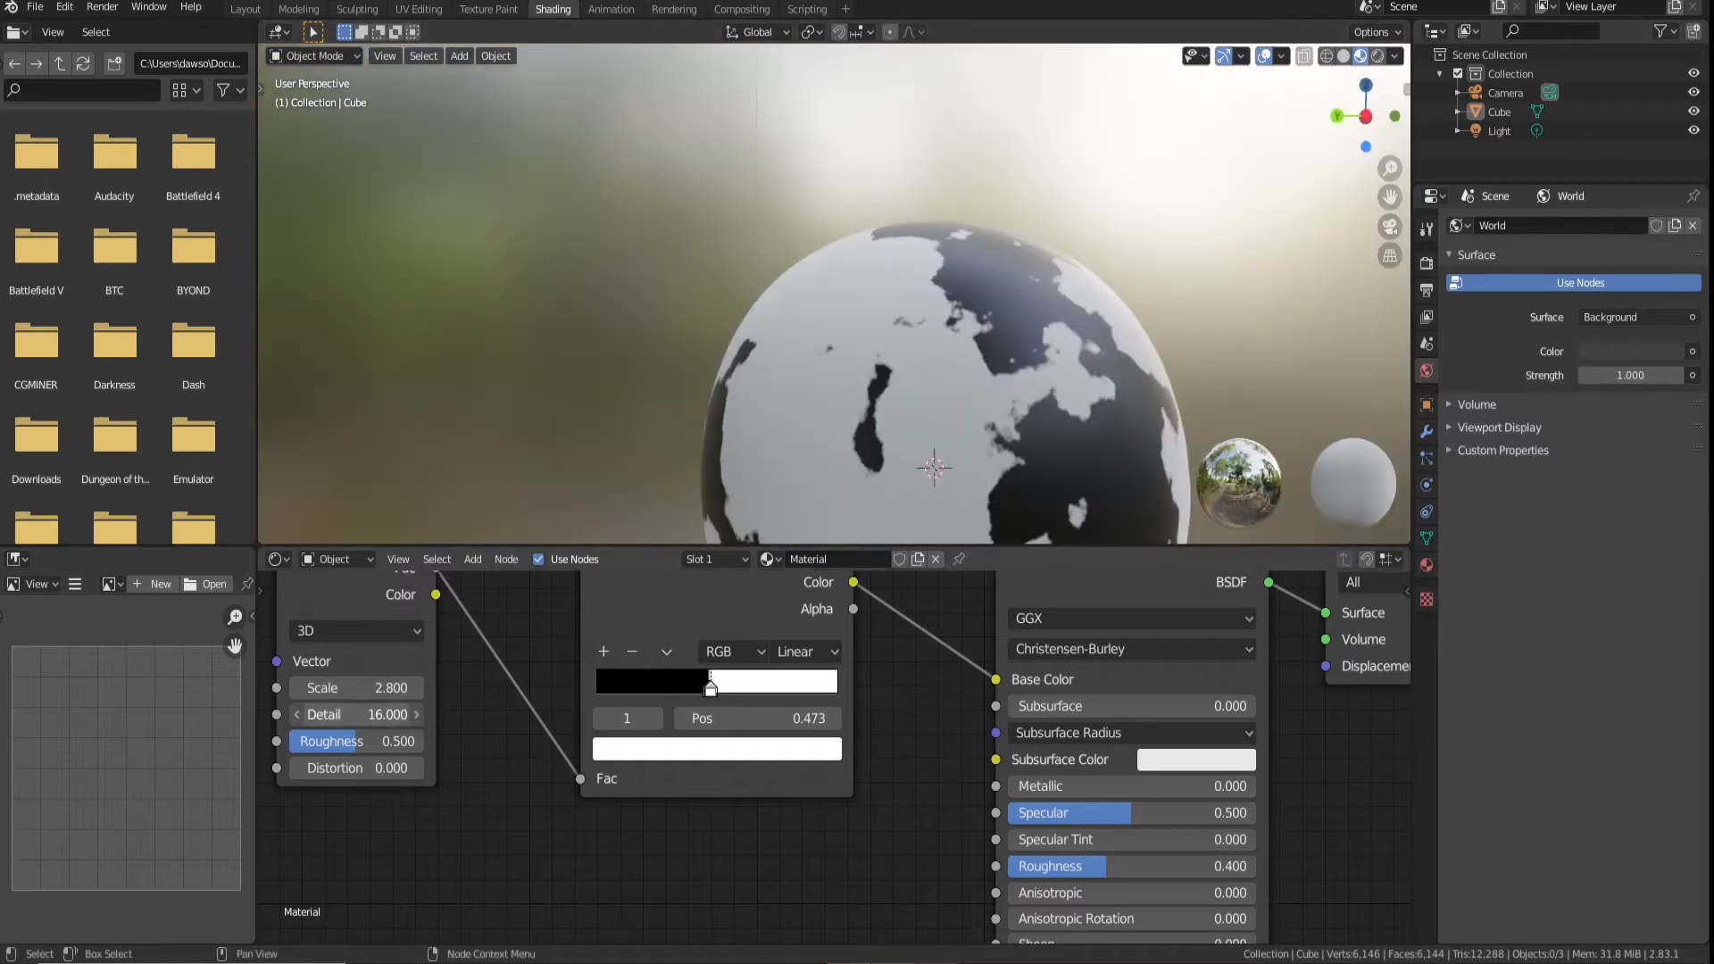
Move the Noise Texture and ColorRamp nodes away from the Principled BSDF to open a gap between them
{"action": "middle_click_drag", "start_coordinate": [789, 453], "coordinate": [947, 434]}
{"action": "scroll", "coordinate": [866, 801], "scroll_direction": "down", "scroll_amount": 4}
{"action": "left_click_drag", "start_coordinate": [816, 728], "coordinate": [554, 764]}
{"action": "left_click", "coordinate": [680, 773]}
{"action": "middle_click_drag", "start_coordinate": [686, 772], "coordinate": [770, 685]}
{"action": "scroll", "coordinate": [771, 686], "scroll_direction": "up", "scroll_amount": 6}
Insert a MixRGB node on the link between the ColorRamp and the Principled BSDF's Base Color
{"action": "left_click", "coordinate": [476, 560]}
{"action": "left_click", "coordinate": [484, 581]}
{"action": "type", "text": "m"}
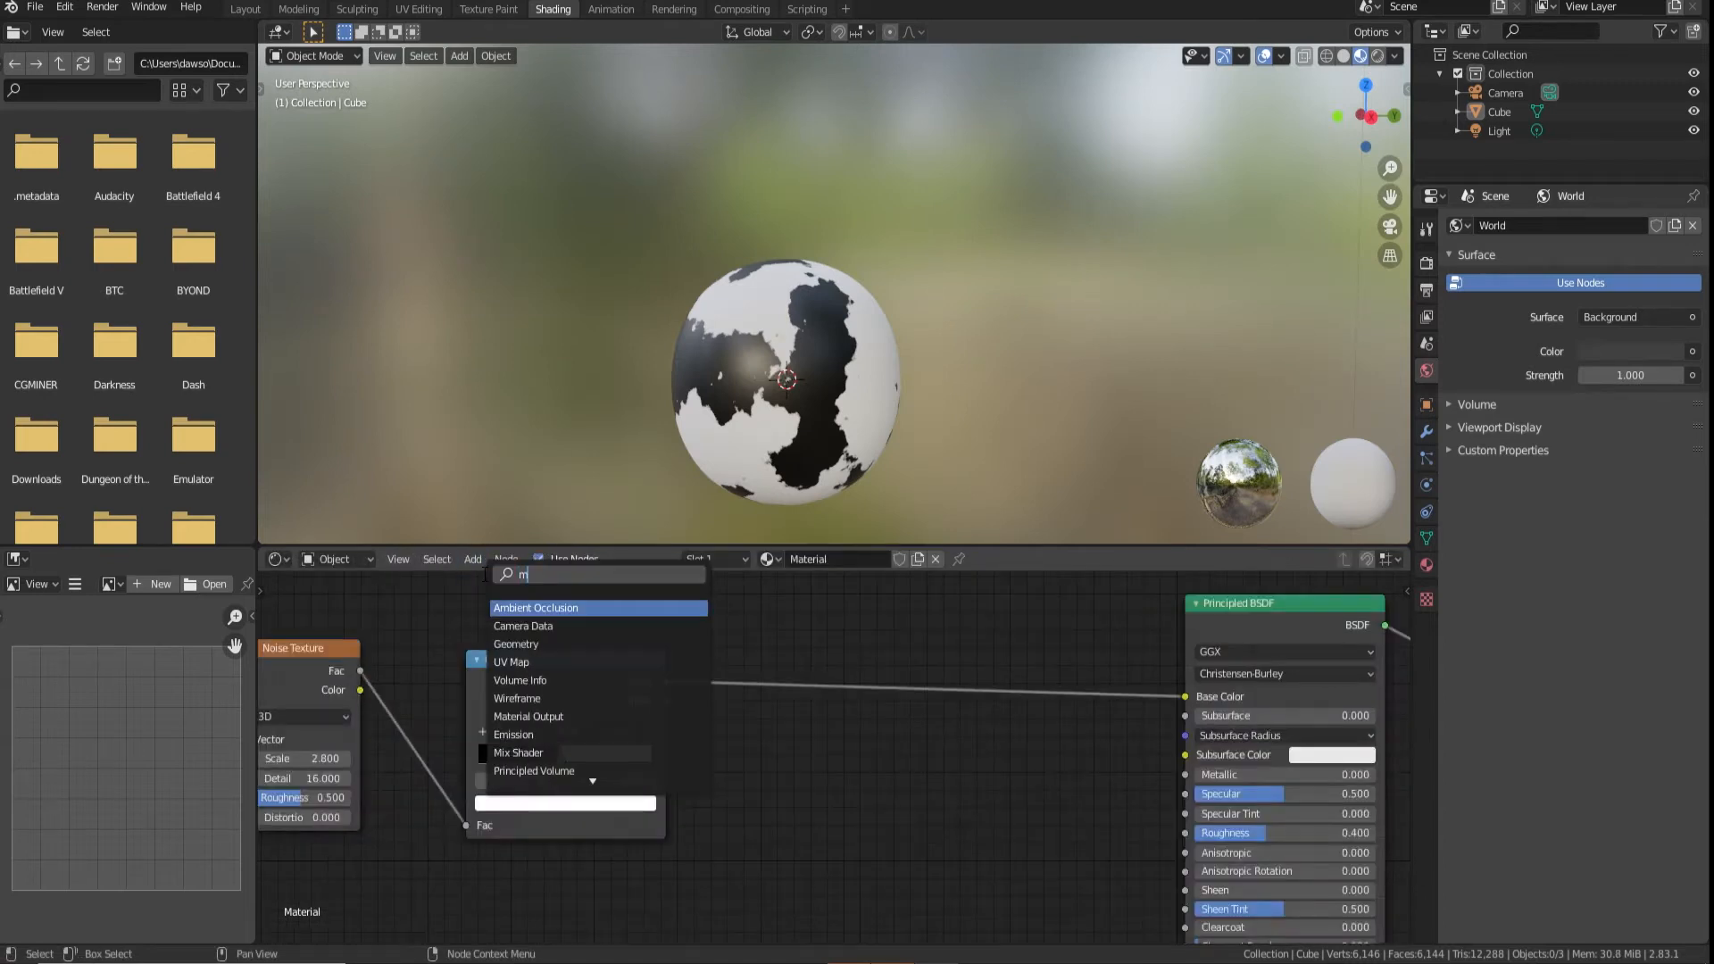
{"action": "type", "text": "ix"}
{"action": "left_click", "coordinate": [536, 626]}
{"action": "left_click", "coordinate": [983, 677]}
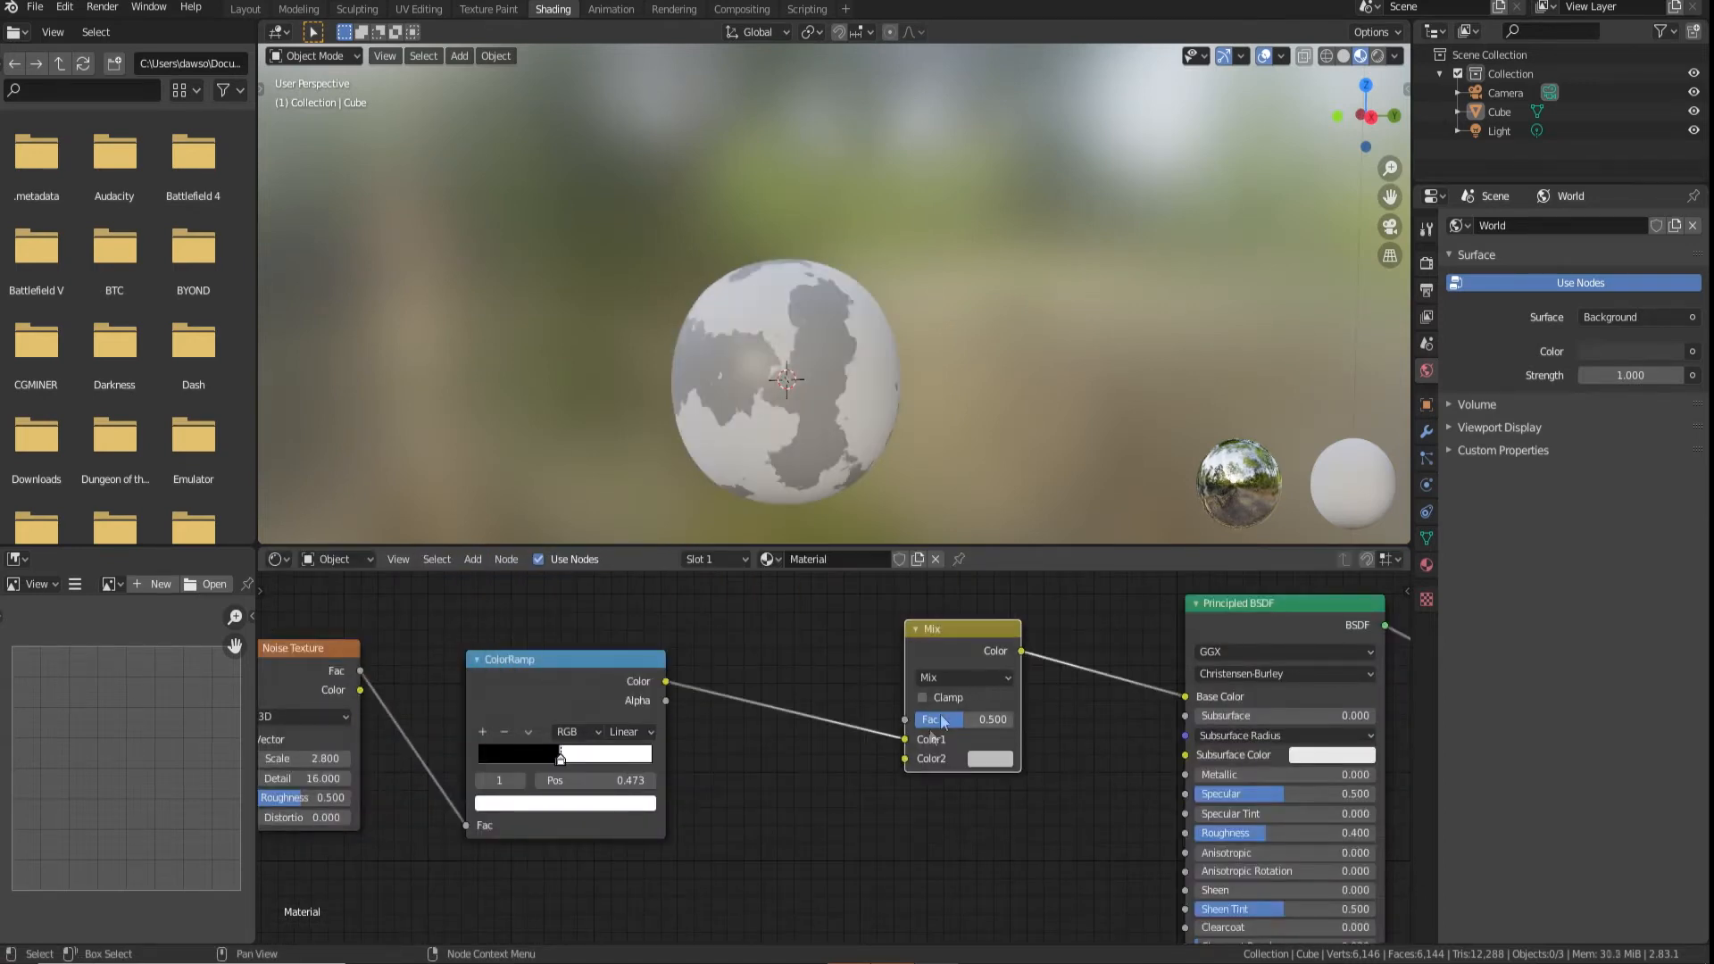
Connect the ColorRamp to the Mix node's Fac and set Color1 to dark green
{"action": "left_click_drag", "start_coordinate": [906, 740], "coordinate": [904, 719]}
{"action": "middle_click_drag", "start_coordinate": [989, 751], "coordinate": [944, 741]}
{"action": "left_click", "coordinate": [945, 737]}
{"action": "left_click", "coordinate": [1031, 533]}
{"action": "left_click_drag", "start_coordinate": [1067, 524], "coordinate": [1067, 548]}
Set the Mix node's Color2 to deep blue and check the planet's surface
{"action": "left_click", "coordinate": [946, 749]}
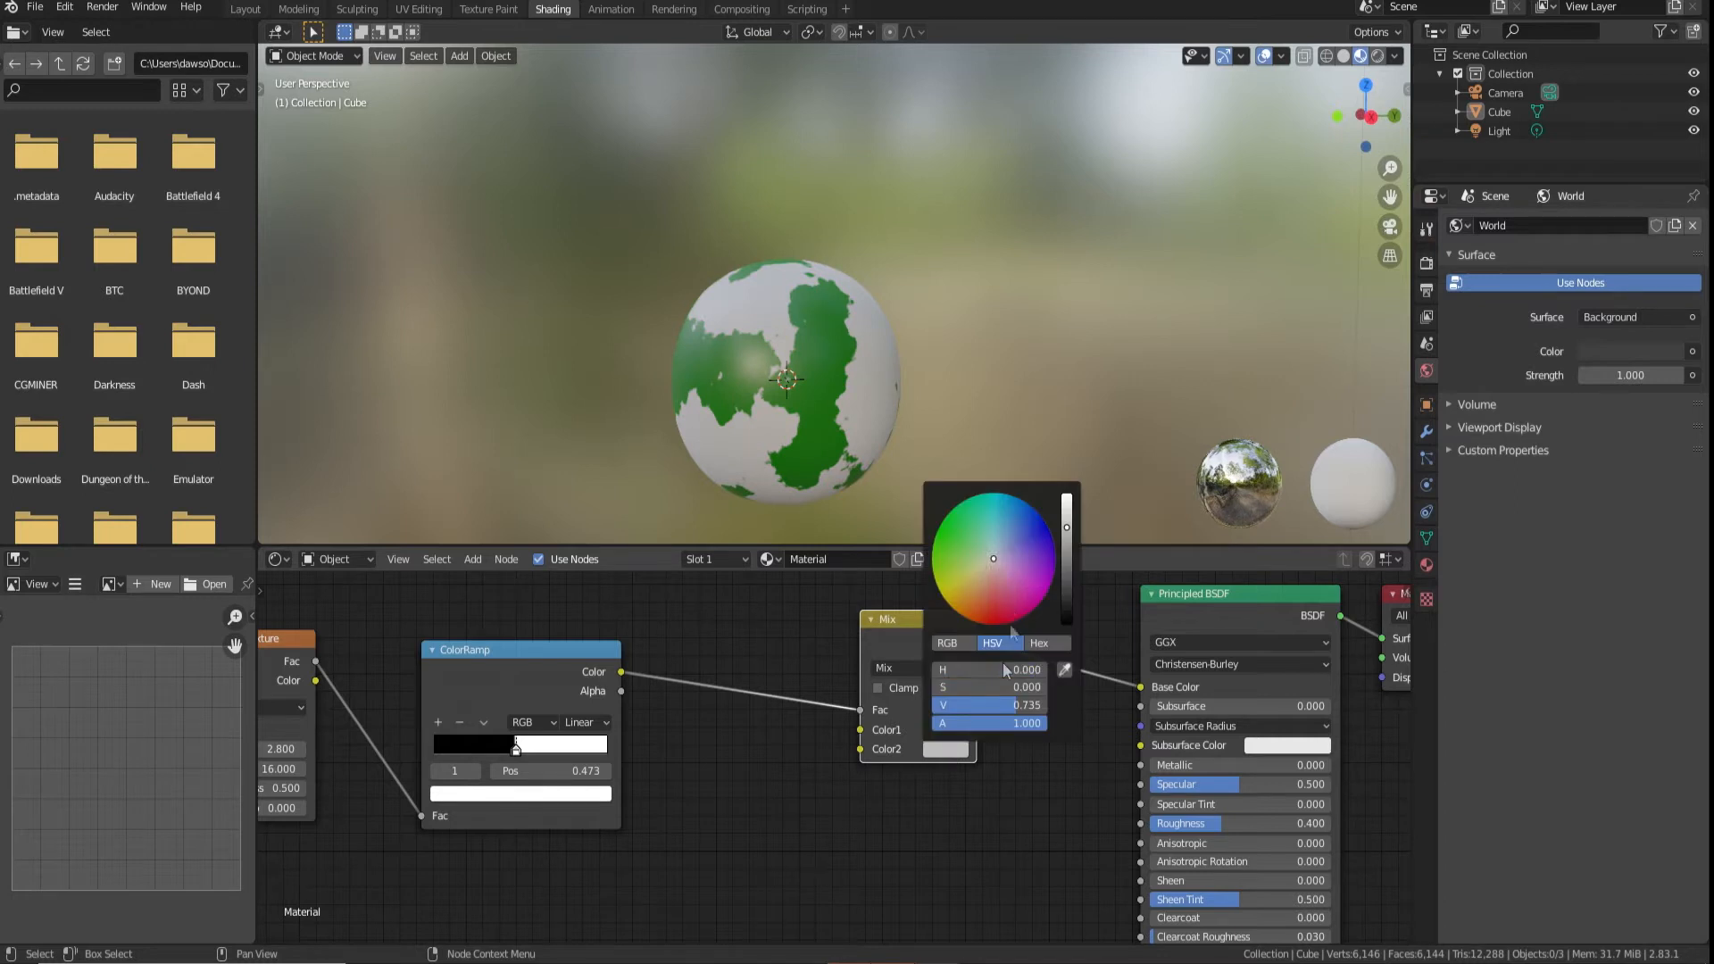
{"action": "left_click", "coordinate": [1046, 527]}
{"action": "middle_click_drag", "start_coordinate": [812, 500], "coordinate": [971, 361]}
{"action": "scroll", "coordinate": [823, 400], "scroll_direction": "up", "scroll_amount": 4}
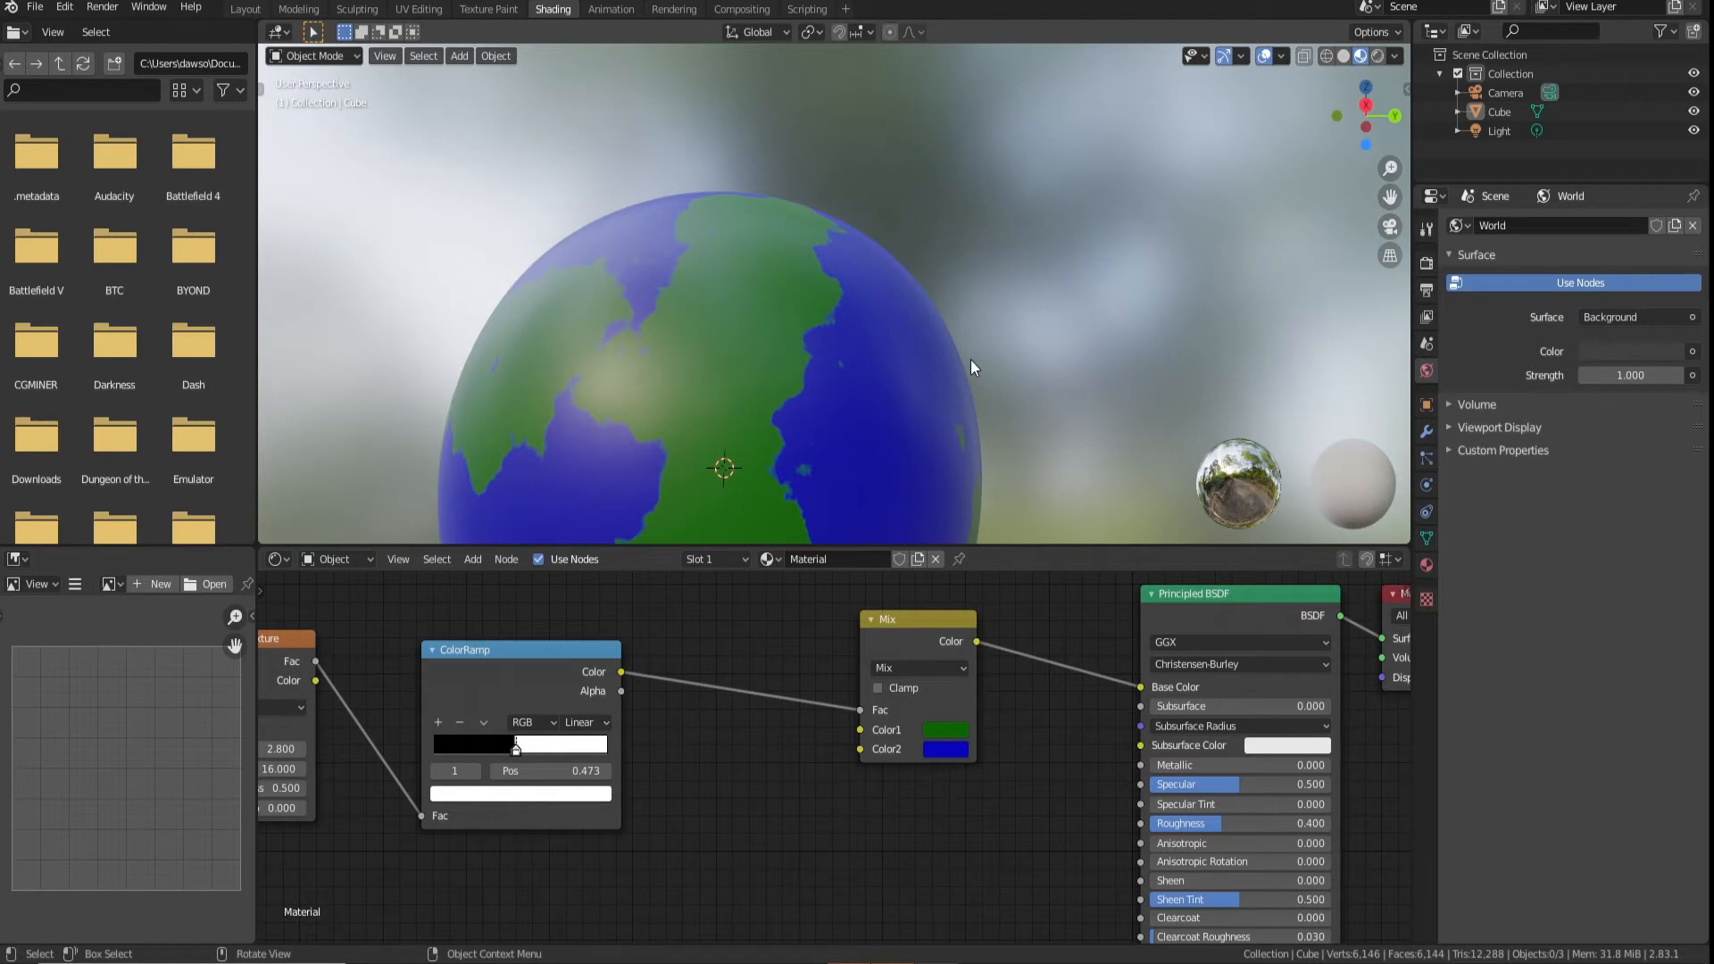
{"action": "middle_click_drag", "start_coordinate": [971, 361], "coordinate": [784, 366]}
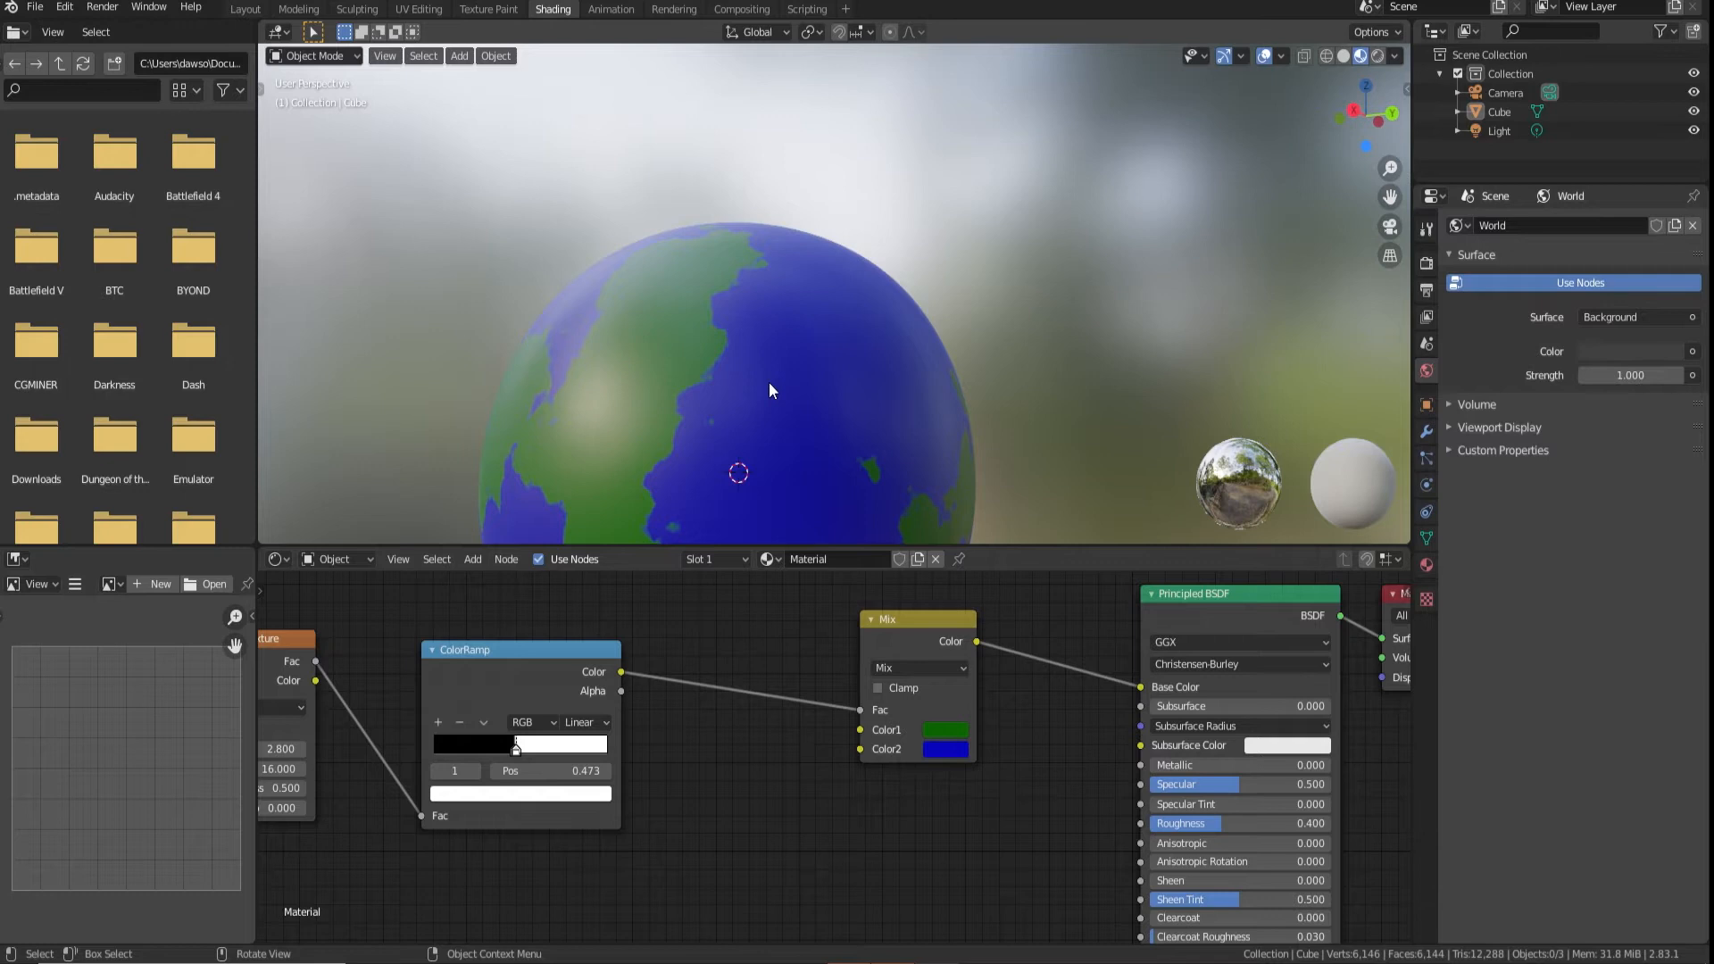
Duplicate the Noise Texture and ColorRamp pair below the originals and connect the copied ramp to the Mix node's Color1
{"action": "middle_click_drag", "start_coordinate": [752, 844], "coordinate": [820, 751]}
{"action": "scroll", "coordinate": [823, 754], "scroll_direction": "down", "scroll_amount": 7}
{"action": "middle_click_drag", "start_coordinate": [677, 745], "coordinate": [744, 749]}
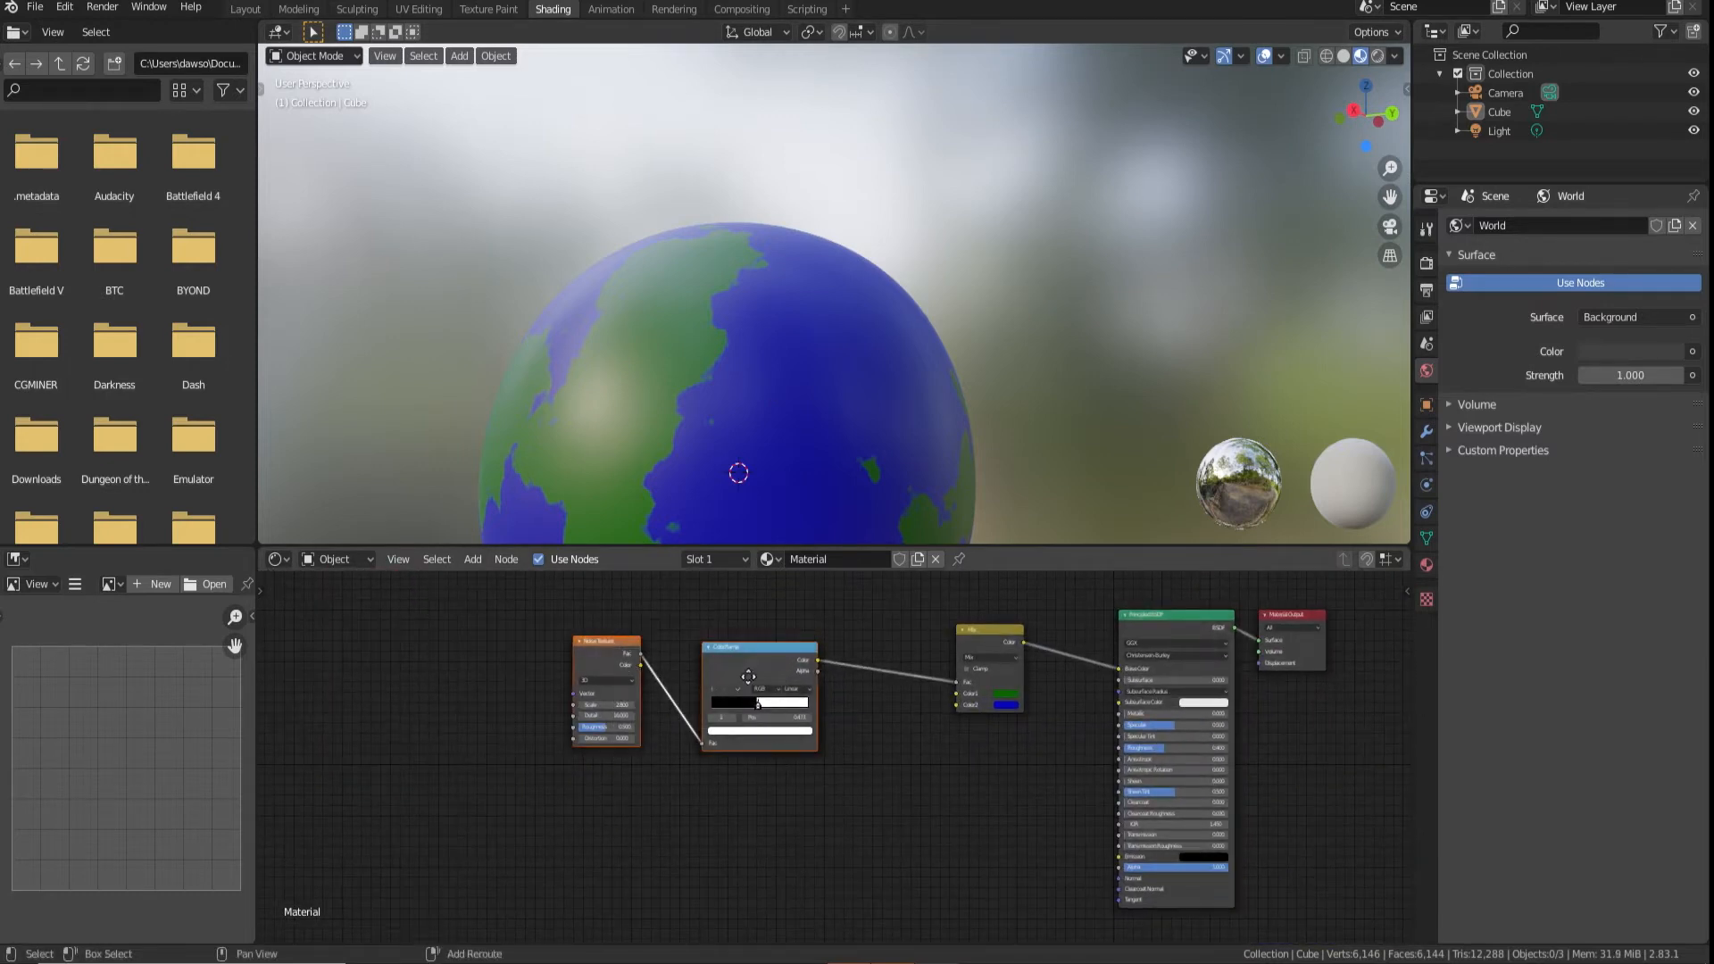
{"action": "key", "text": "shift+d"}
{"action": "left_click_drag", "start_coordinate": [950, 708], "coordinate": [955, 705]}
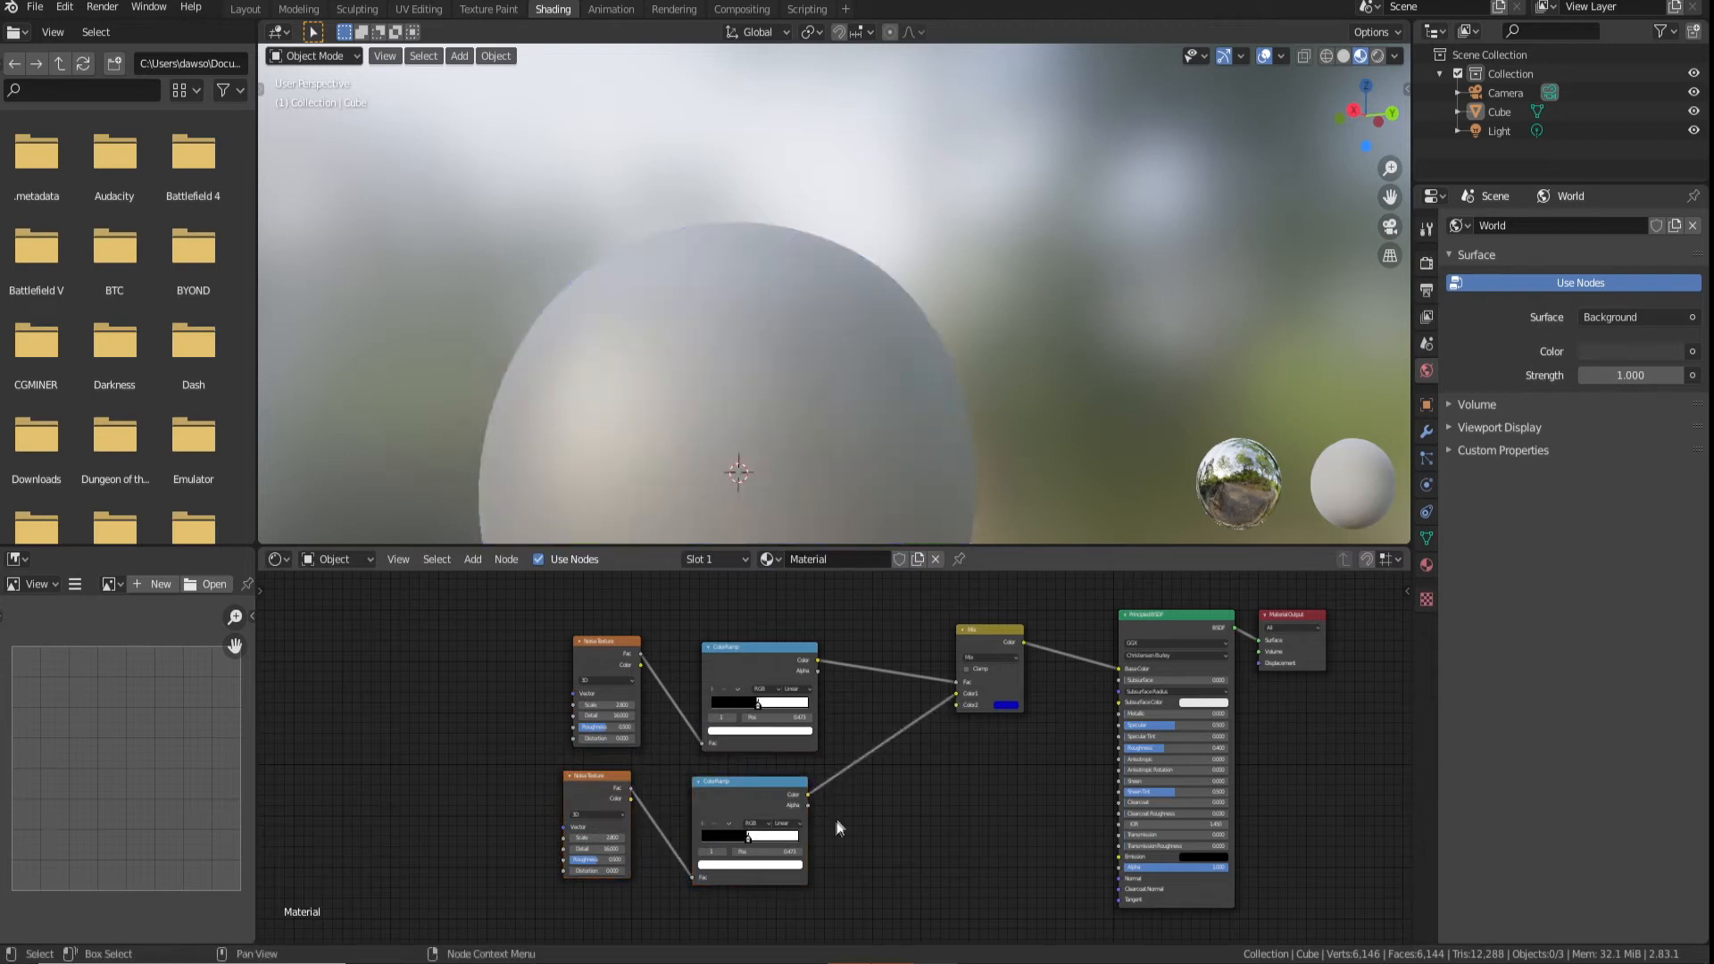
Spread the copied ColorRamp's stops into a soft gradient, placing the black stop at 0.355
{"action": "scroll", "coordinate": [720, 754], "scroll_direction": "up", "scroll_amount": 6}
{"action": "middle_click_drag", "start_coordinate": [663, 819], "coordinate": [741, 748]}
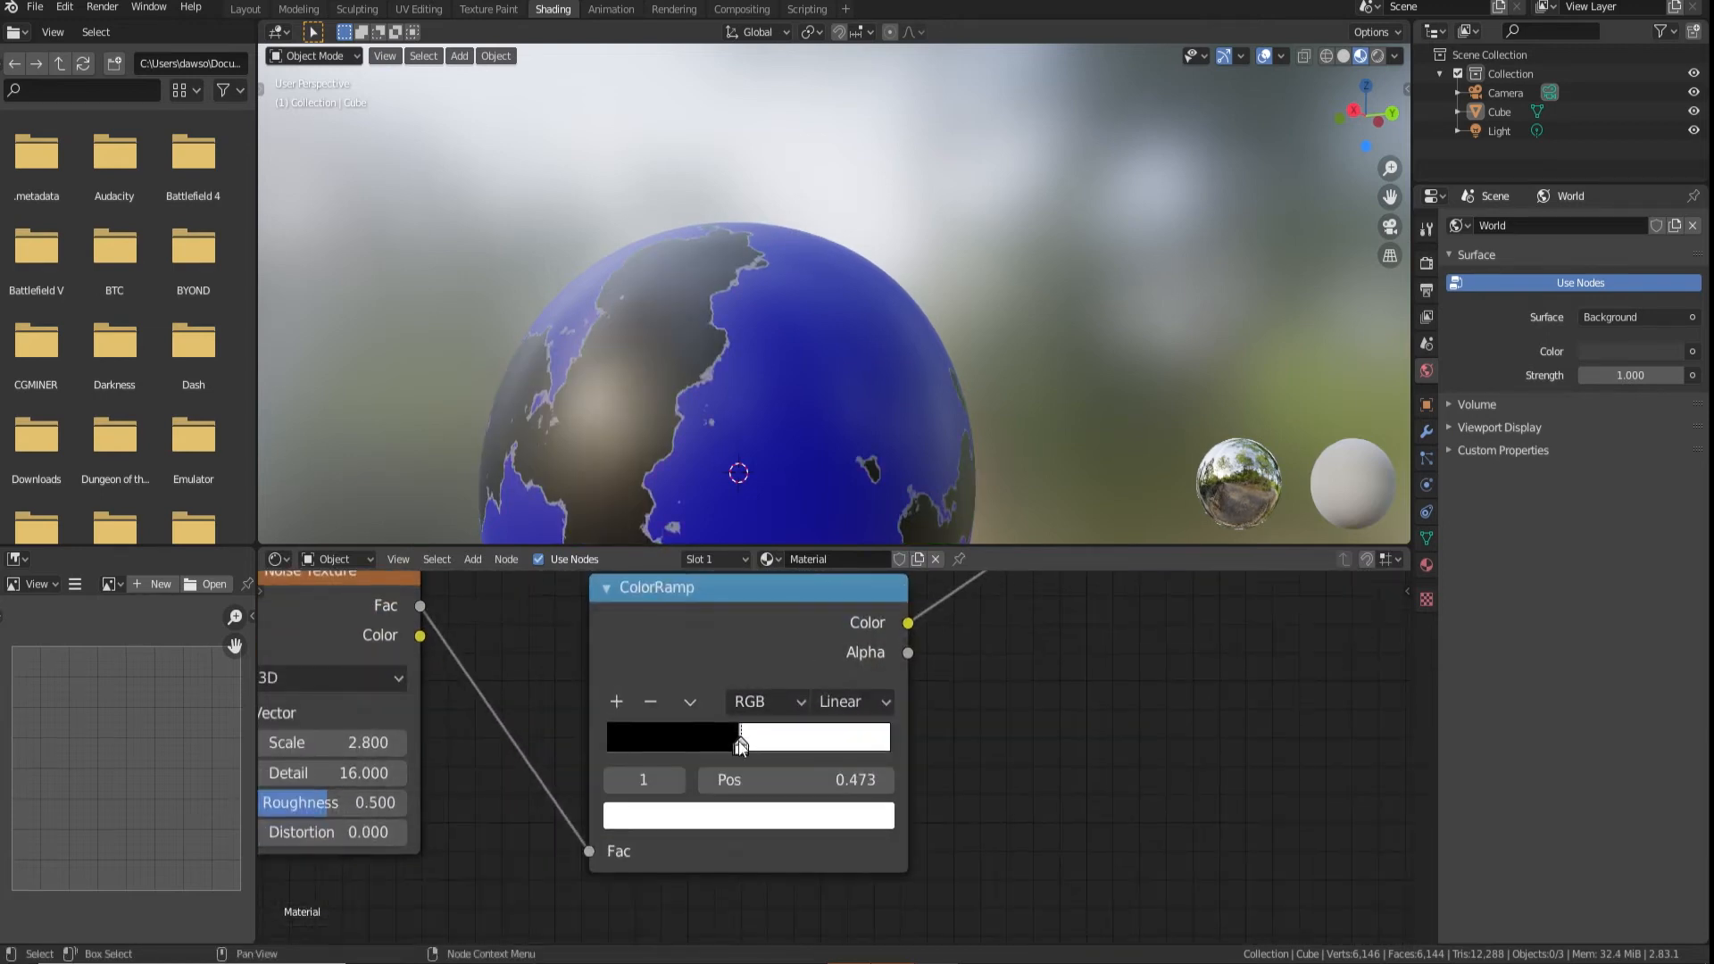
{"action": "left_click_drag", "start_coordinate": [710, 739], "coordinate": [696, 732]}
Set the copied Noise Texture to 4D with W 2.5 and scale 5.5
{"action": "middle_click_drag", "start_coordinate": [482, 742], "coordinate": [602, 750]}
{"action": "left_click_drag", "start_coordinate": [447, 751], "coordinate": [479, 751]}
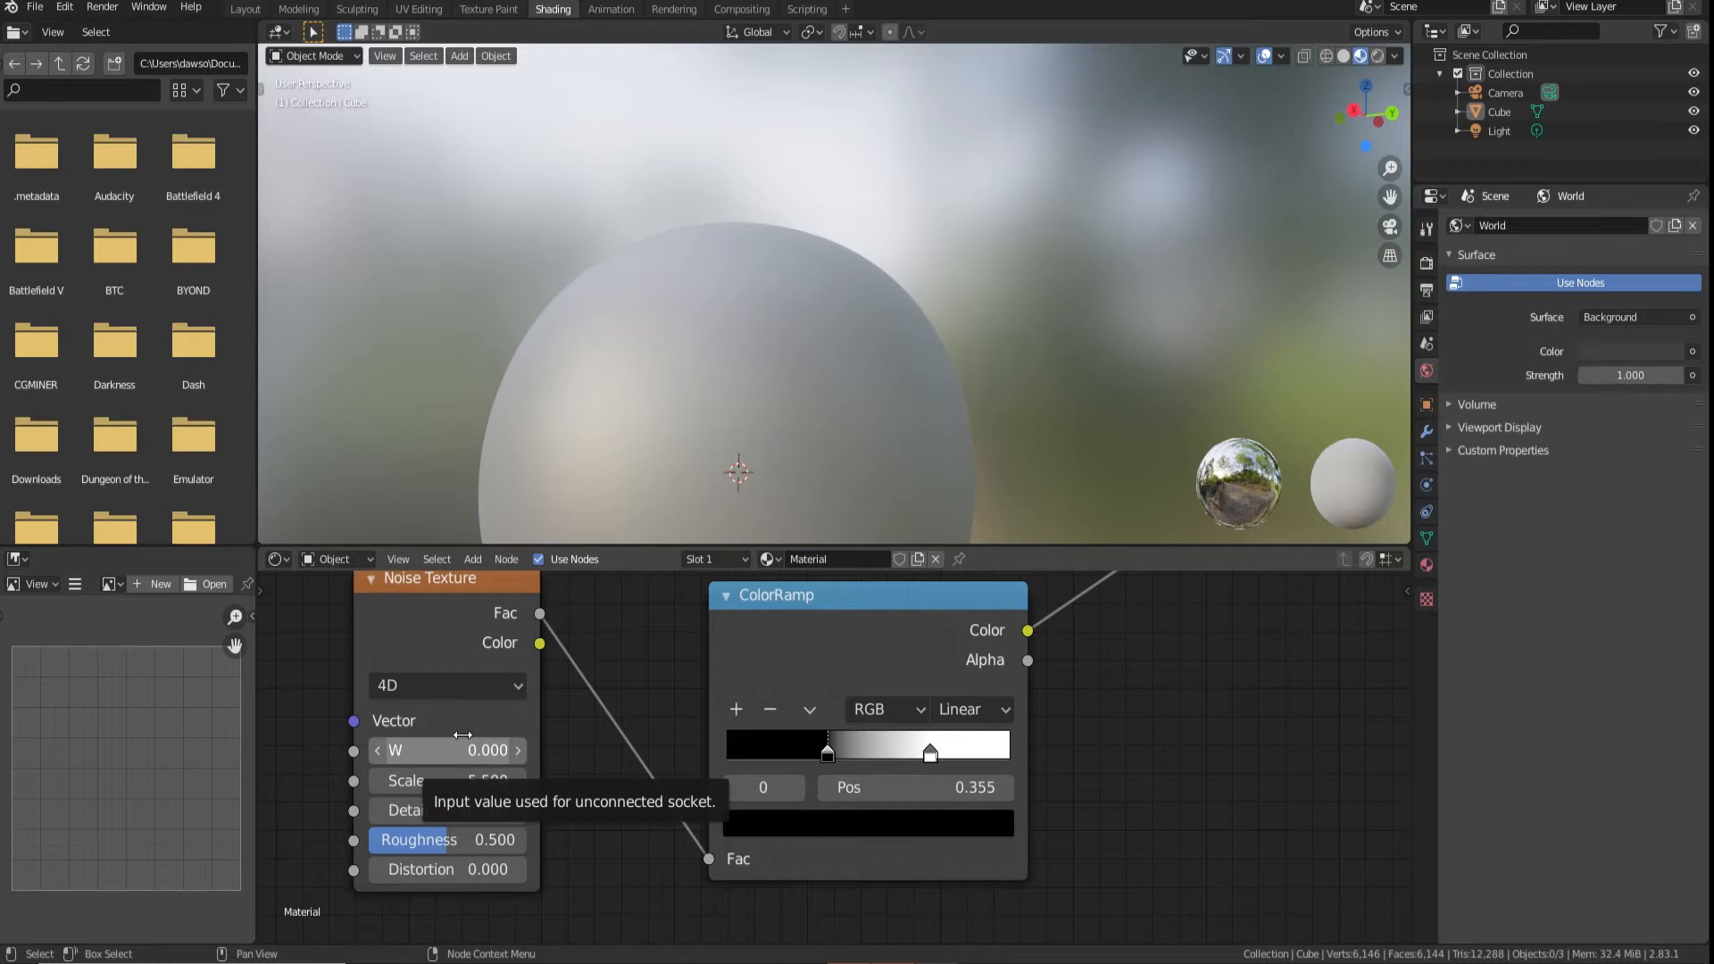
{"action": "mouse_move", "coordinate": [461, 750]}
{"action": "left_mouse_down"}
{"action": "mouse_move", "coordinate": [424, 750]}
{"action": "mouse_move", "coordinate": [477, 750]}
{"action": "left_mouse_up"}
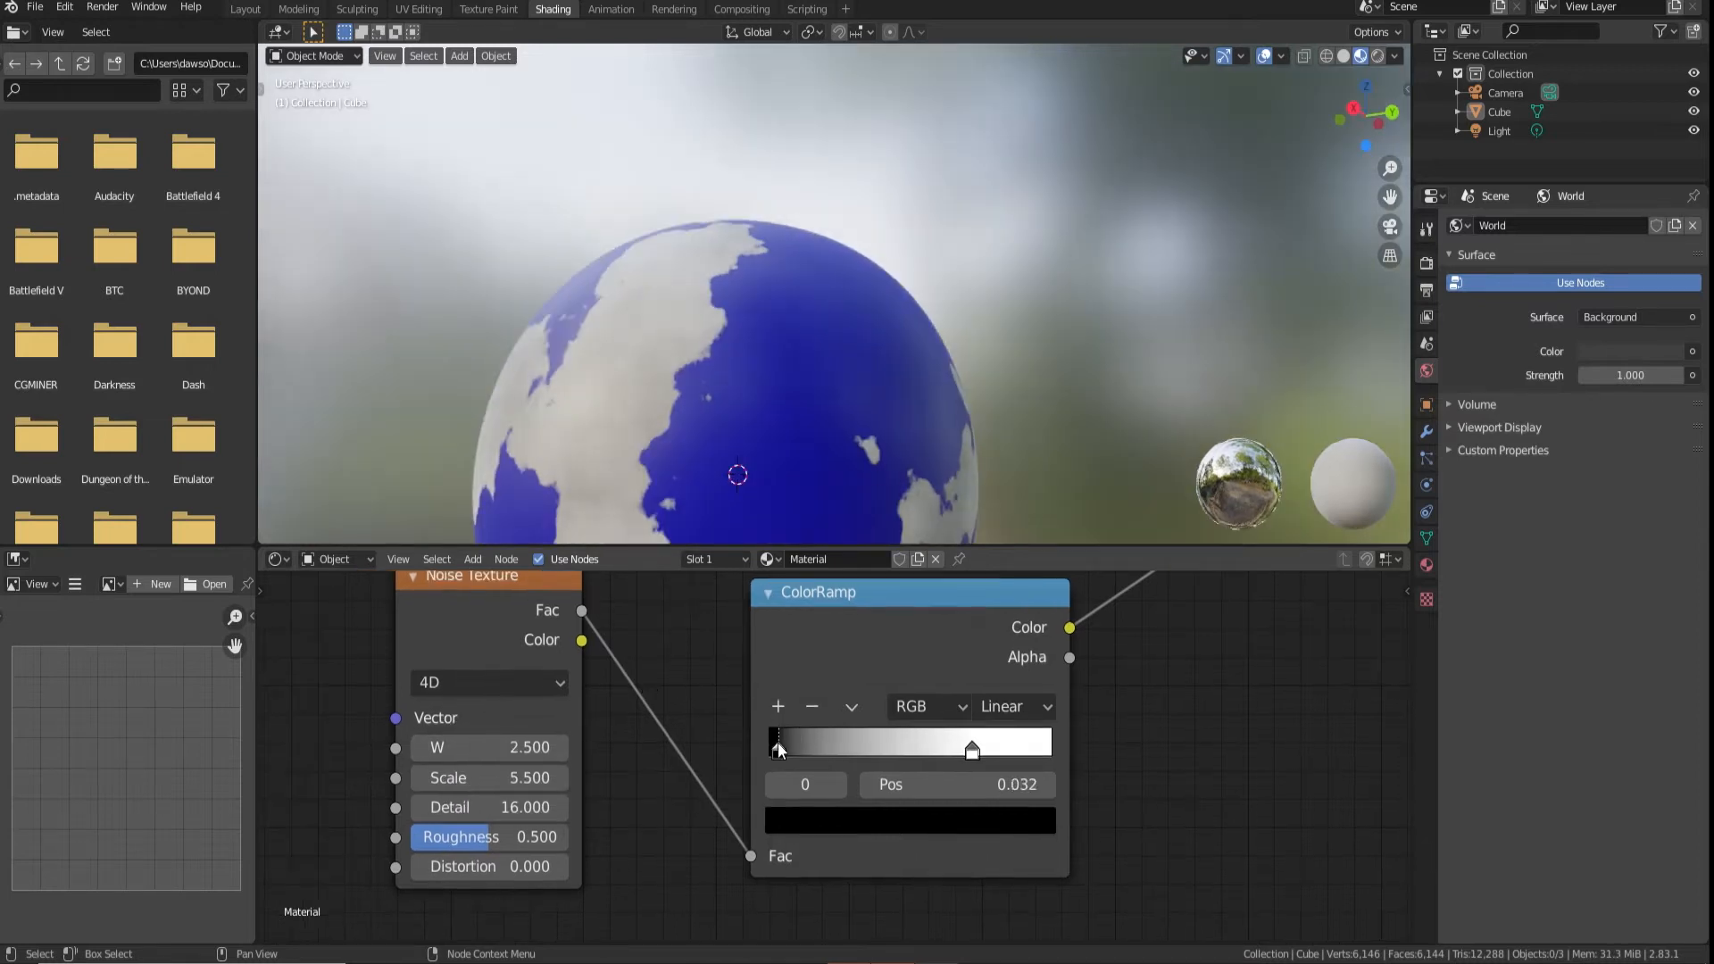
Colour the copied ramp's black stop green with hue 0.323, saturation 1 and value 0.577
{"action": "left_click_drag", "start_coordinate": [778, 743], "coordinate": [875, 789]}
{"action": "left_click", "coordinate": [874, 826]}
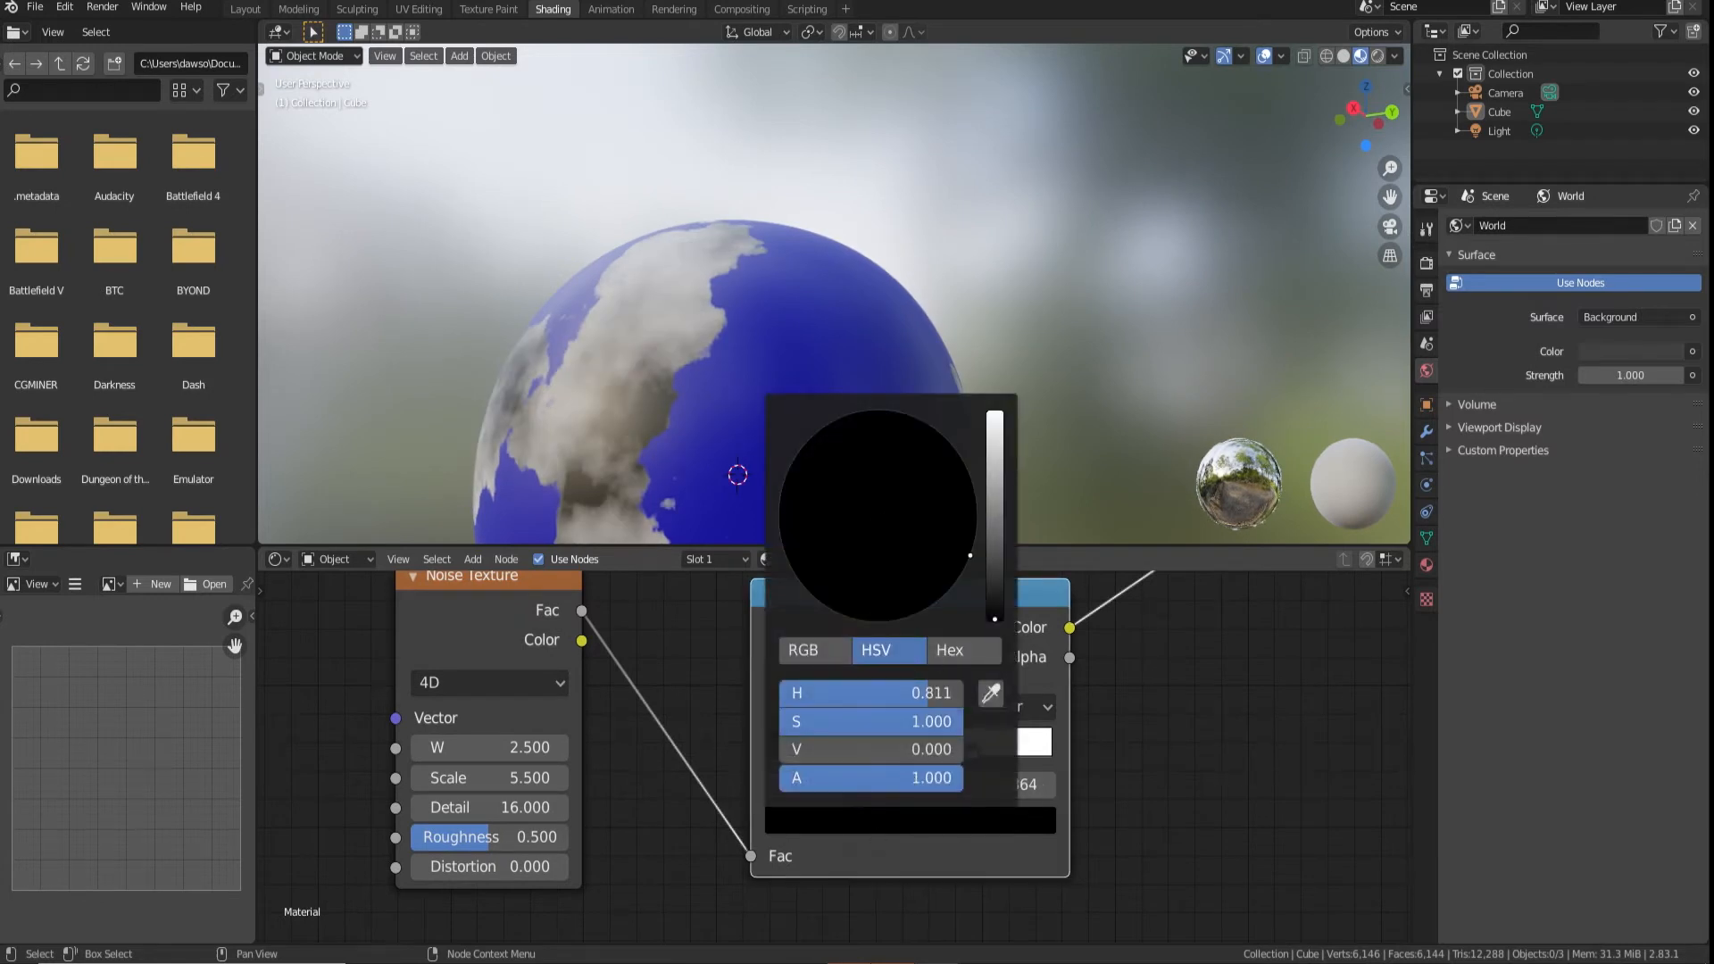
{"action": "left_click_drag", "start_coordinate": [982, 552], "coordinate": [973, 499]}
{"action": "left_click", "coordinate": [788, 468]}
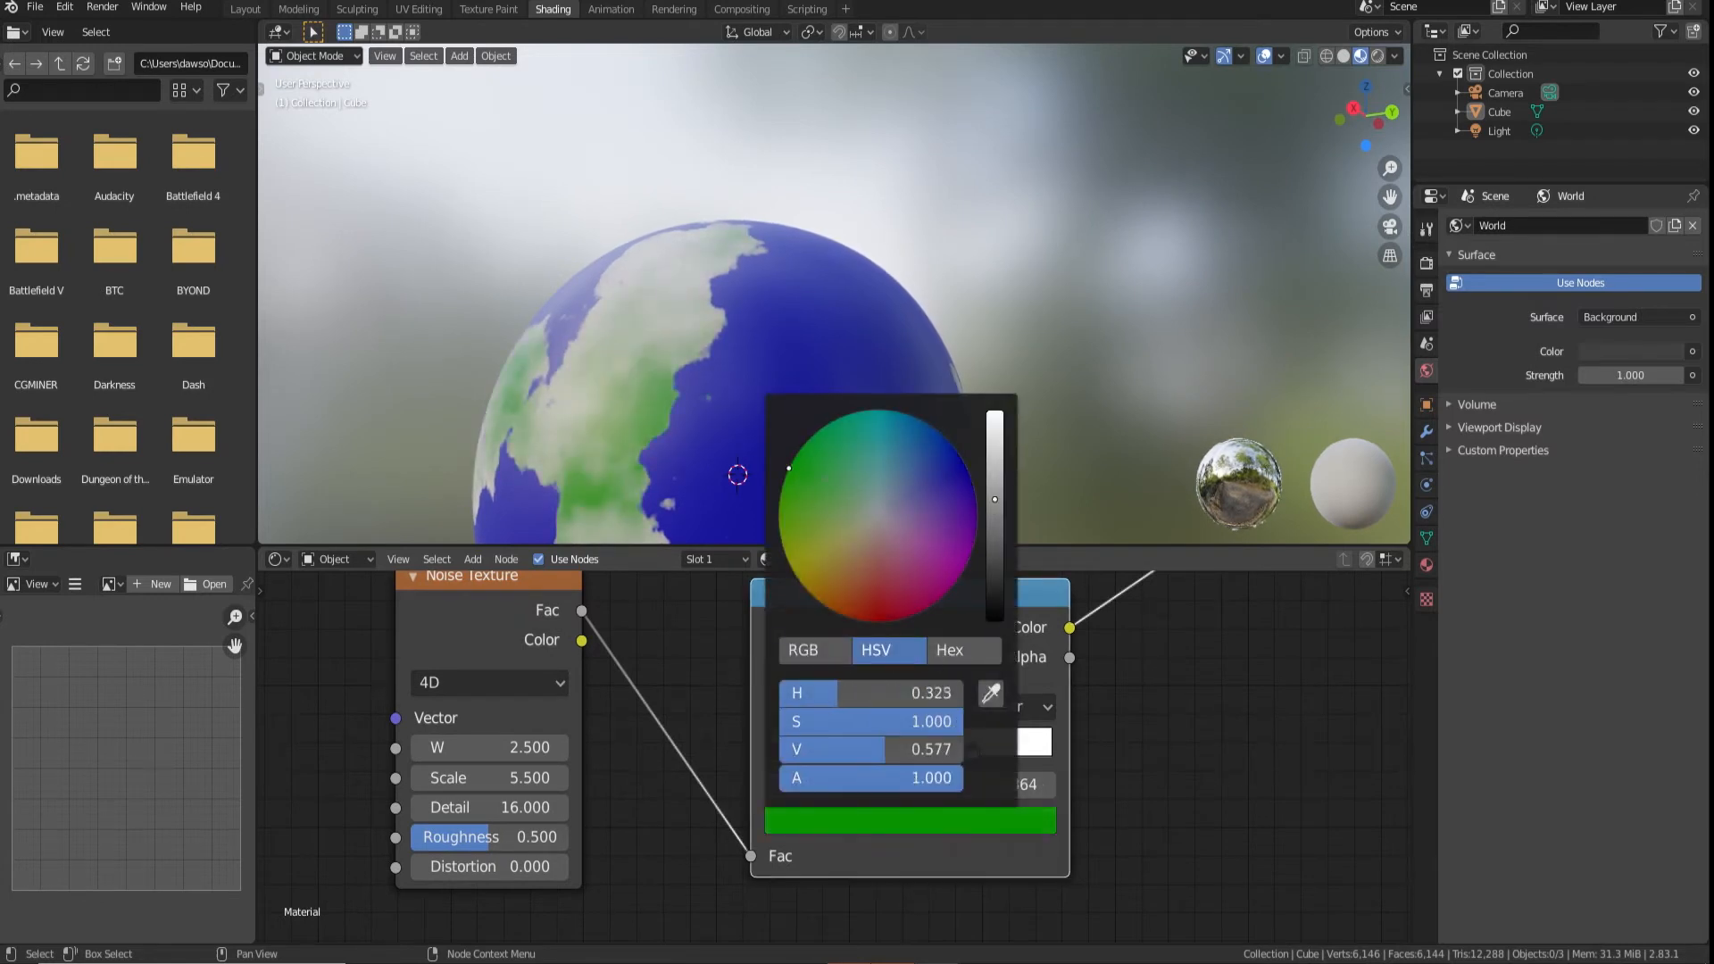
Colour the copied ramp's white stop a bright green
{"action": "left_click", "coordinate": [982, 752]}
{"action": "left_click", "coordinate": [977, 821]}
{"action": "left_click", "coordinate": [788, 471]}
{"action": "left_click", "coordinate": [982, 496]}
Reposition the green ramp's dark stop and add further green stops for a five-stop varied gradient
{"action": "left_click_drag", "start_coordinate": [872, 750], "coordinate": [909, 748]}
{"action": "left_click", "coordinate": [779, 707]}
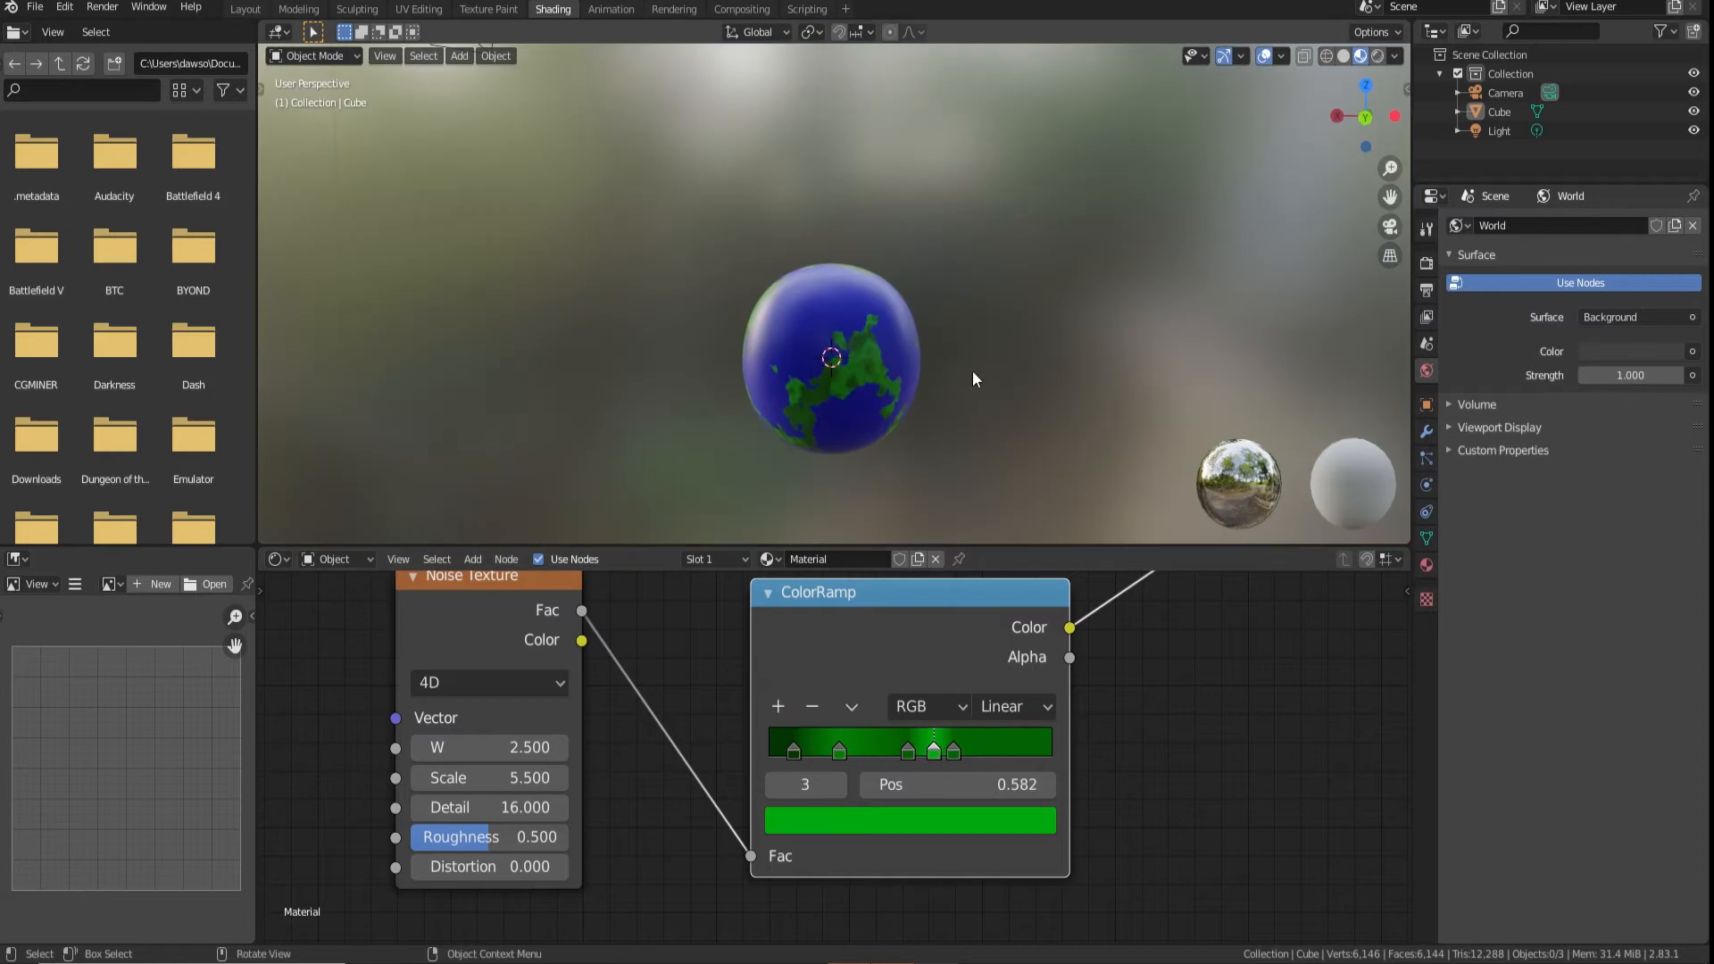
{"action": "middle_click_drag", "start_coordinate": [972, 371], "coordinate": [610, 343]}
{"action": "scroll", "coordinate": [1000, 353], "scroll_direction": "up", "scroll_amount": 3}
{"action": "scroll", "coordinate": [725, 758], "scroll_direction": "down", "scroll_amount": 4}
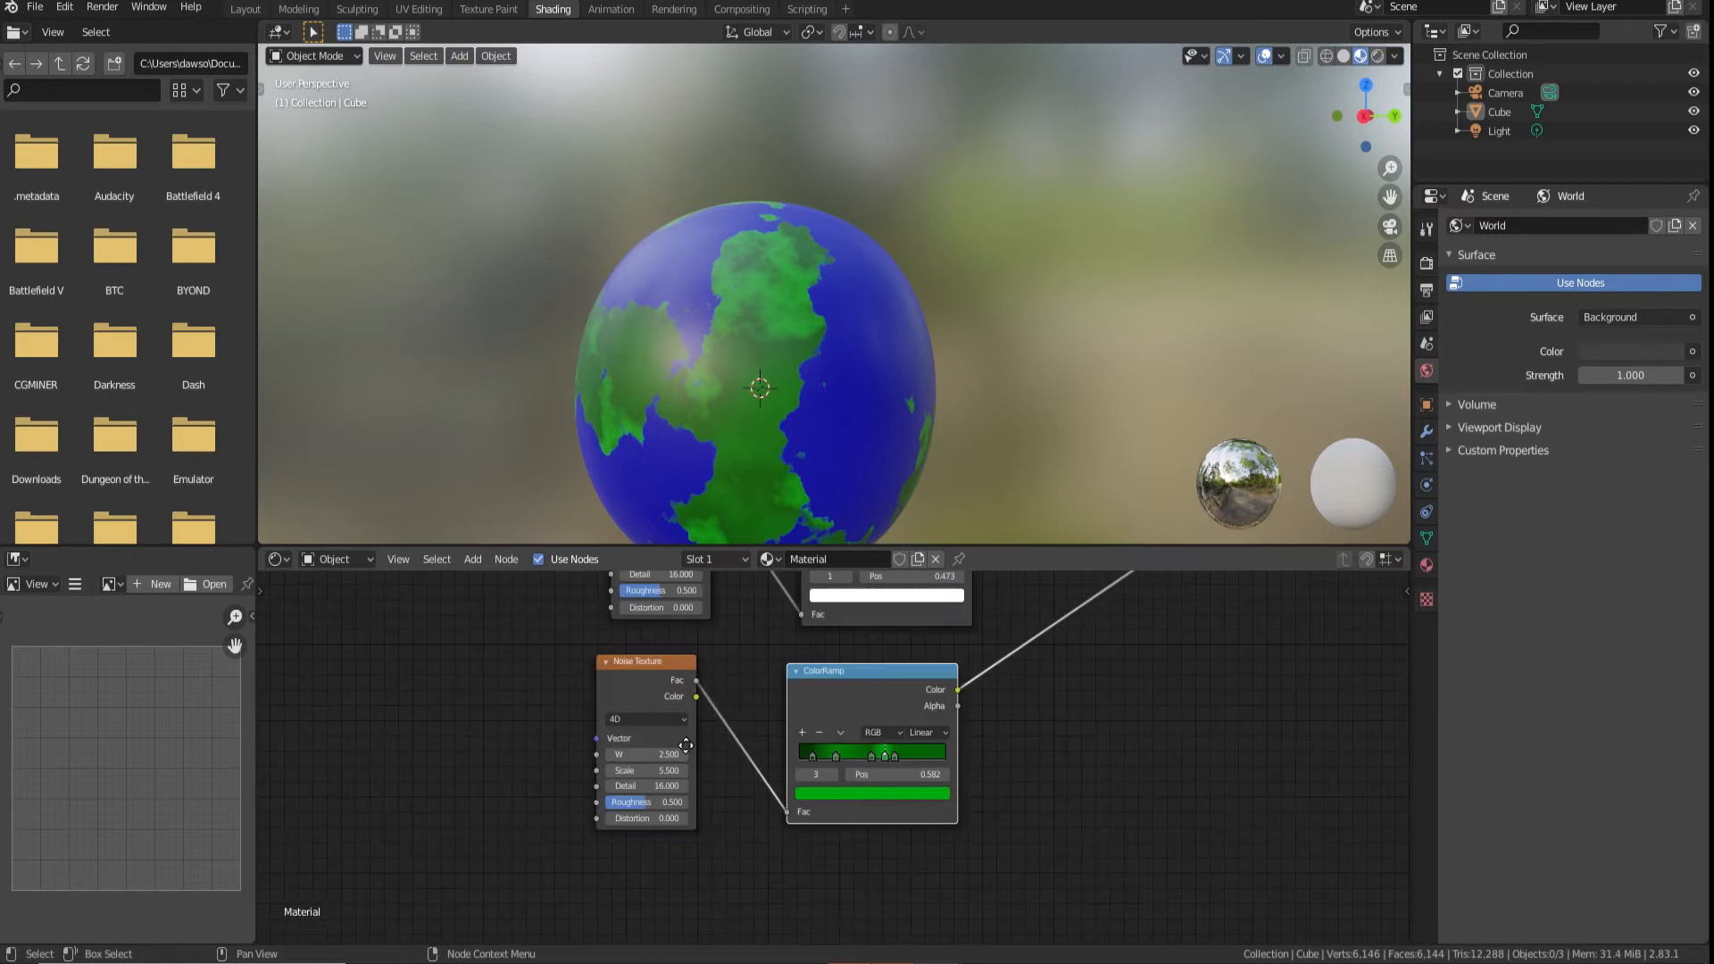
Insert a second MixRGB node between the green ColorRamp and the first Mix node's Color1
{"action": "middle_click_drag", "start_coordinate": [706, 750], "coordinate": [408, 828]}
{"action": "scroll", "coordinate": [407, 827], "scroll_direction": "down", "scroll_amount": 5}
{"action": "middle_click_drag", "start_coordinate": [713, 737], "coordinate": [875, 678]}
{"action": "scroll", "coordinate": [867, 671], "scroll_direction": "down", "scroll_amount": 4}
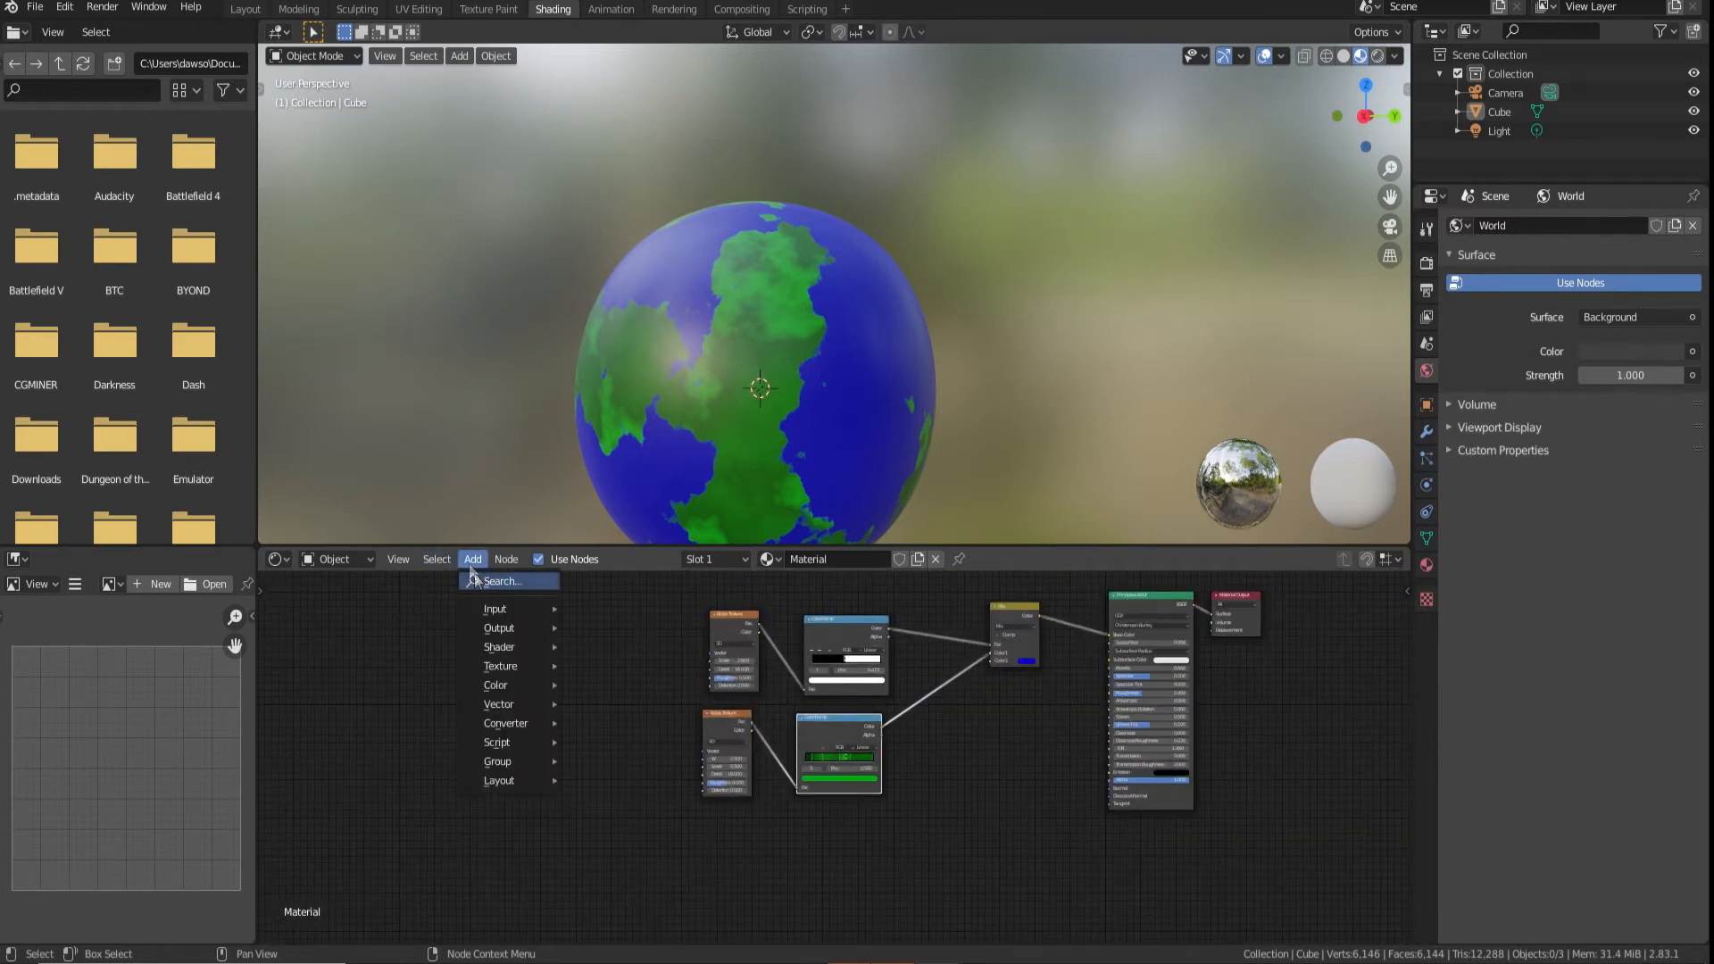
{"action": "left_click", "coordinate": [480, 581]}
{"action": "type", "text": "mi"}
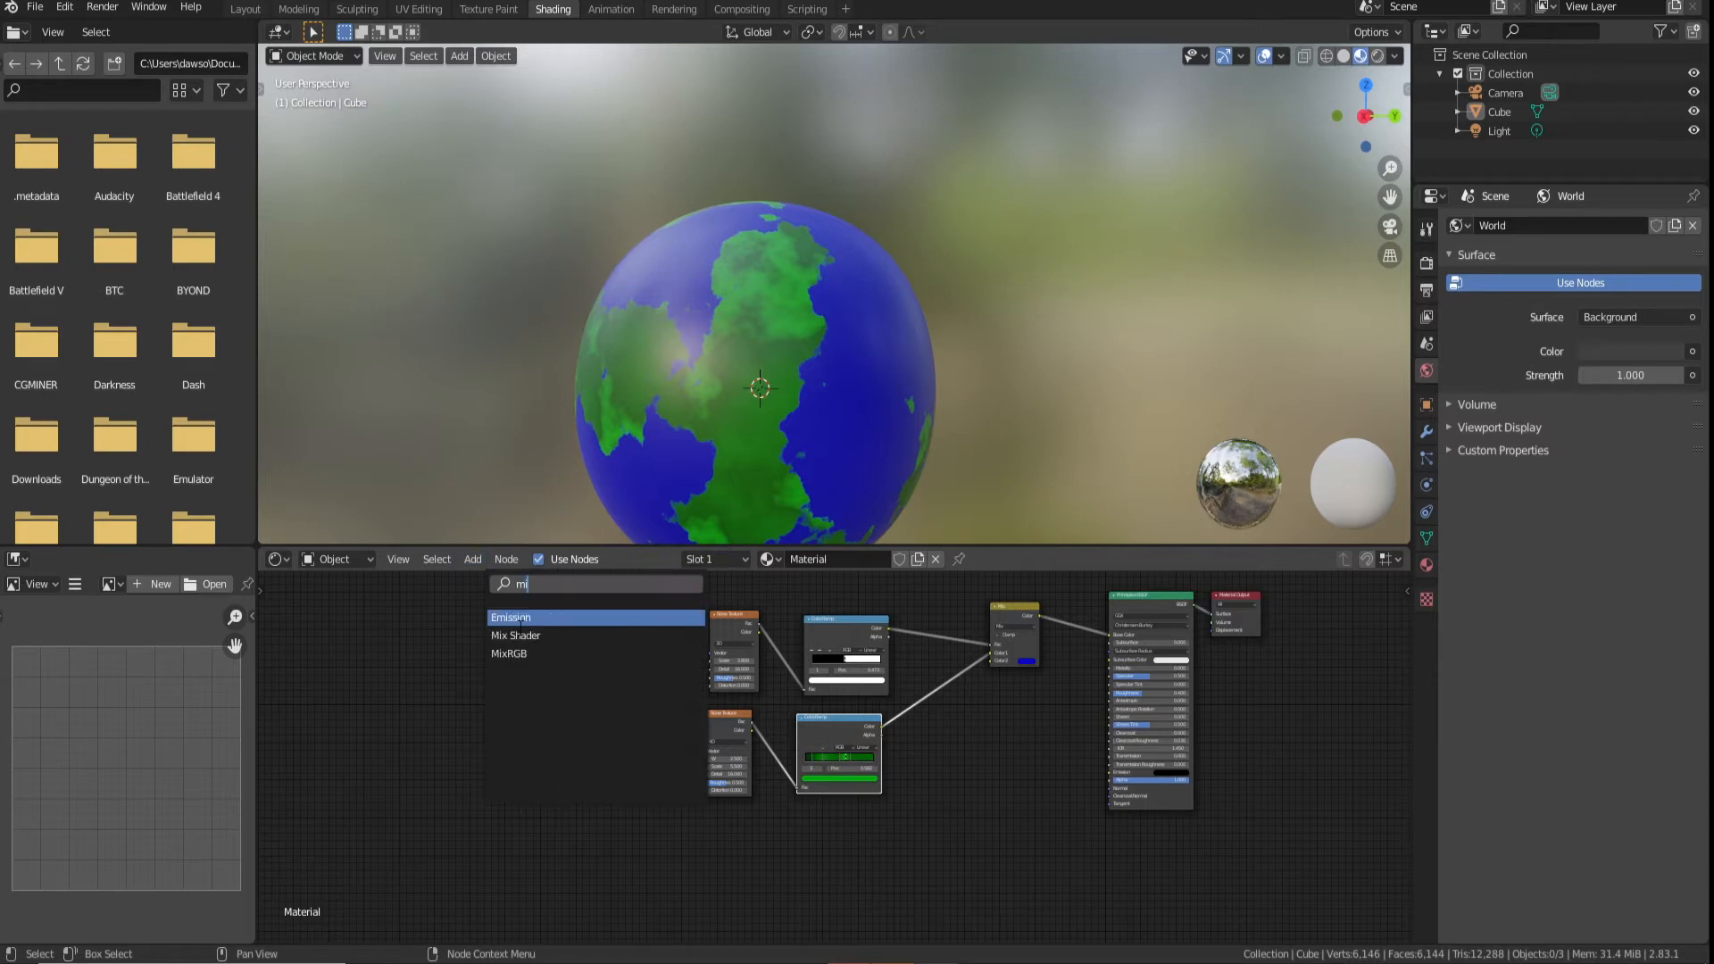
{"action": "left_click", "coordinate": [522, 654]}
{"action": "left_click", "coordinate": [482, 894]}
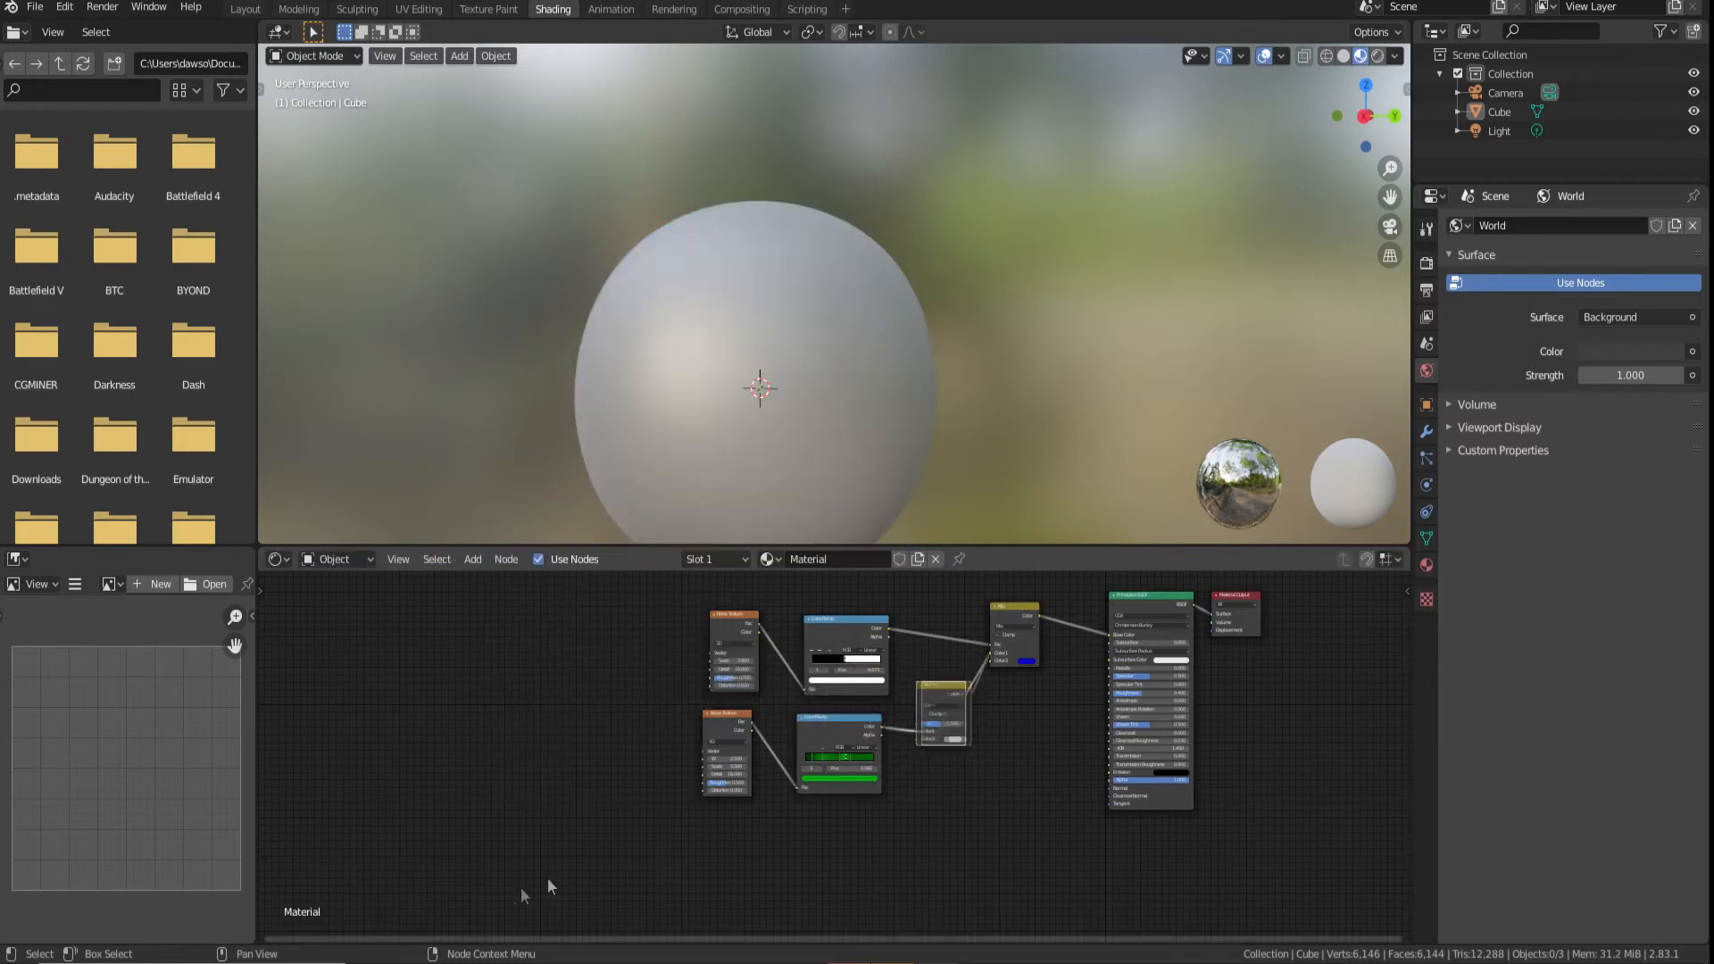
Duplicate the 4D Noise Texture node and connect its Fac output to the second Mix node's Fac
{"action": "scroll", "coordinate": [893, 748], "scroll_direction": "up", "scroll_amount": 3}
{"action": "key", "text": "shift+d"}
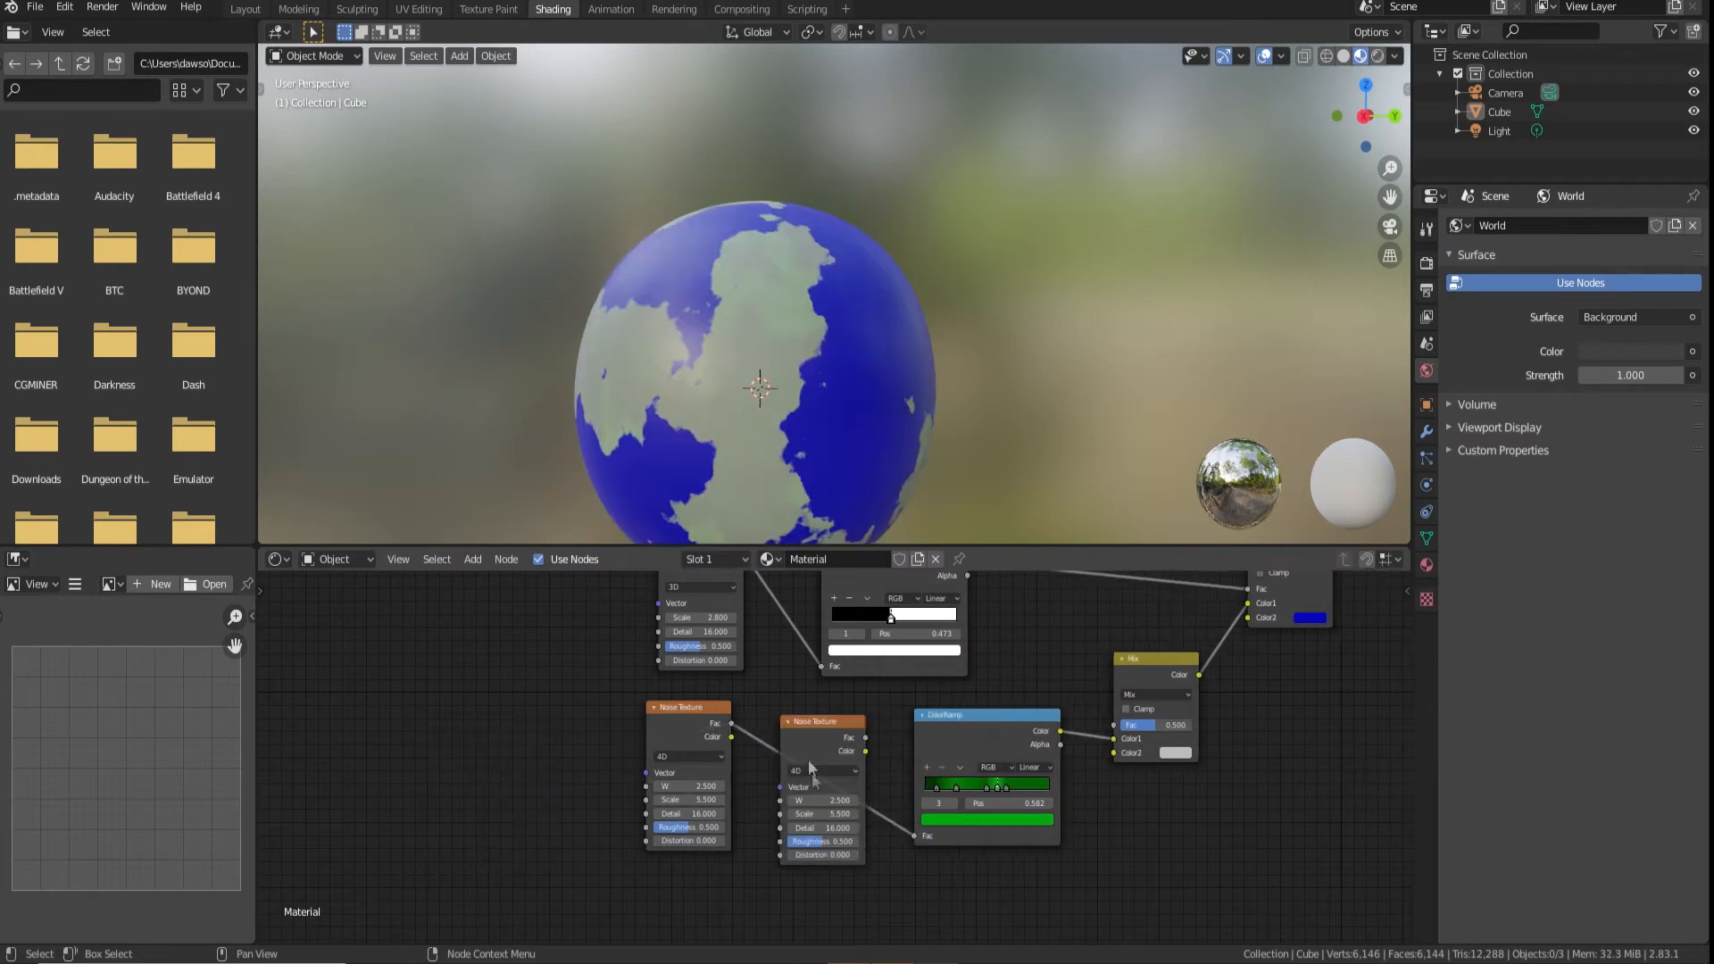
{"action": "left_click_drag", "start_coordinate": [1090, 741], "coordinate": [1113, 725]}
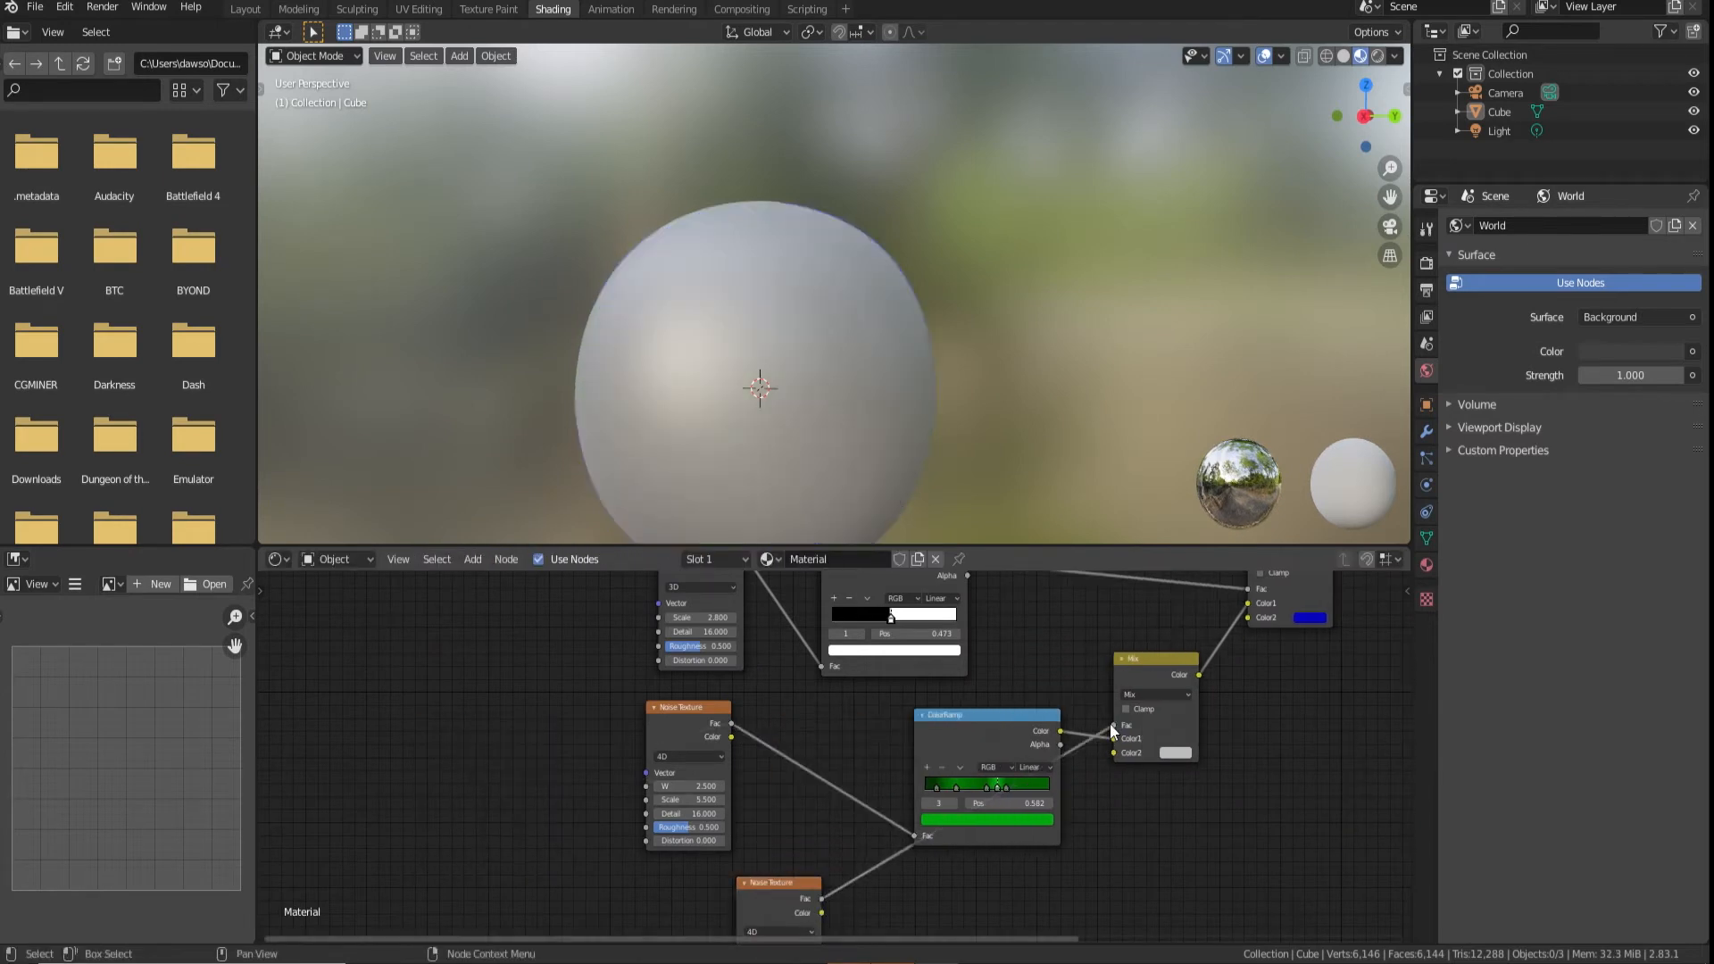
{"action": "middle_click_drag", "start_coordinate": [1030, 769], "coordinate": [899, 830]}
{"action": "middle_click_drag", "start_coordinate": [653, 870], "coordinate": [630, 810]}
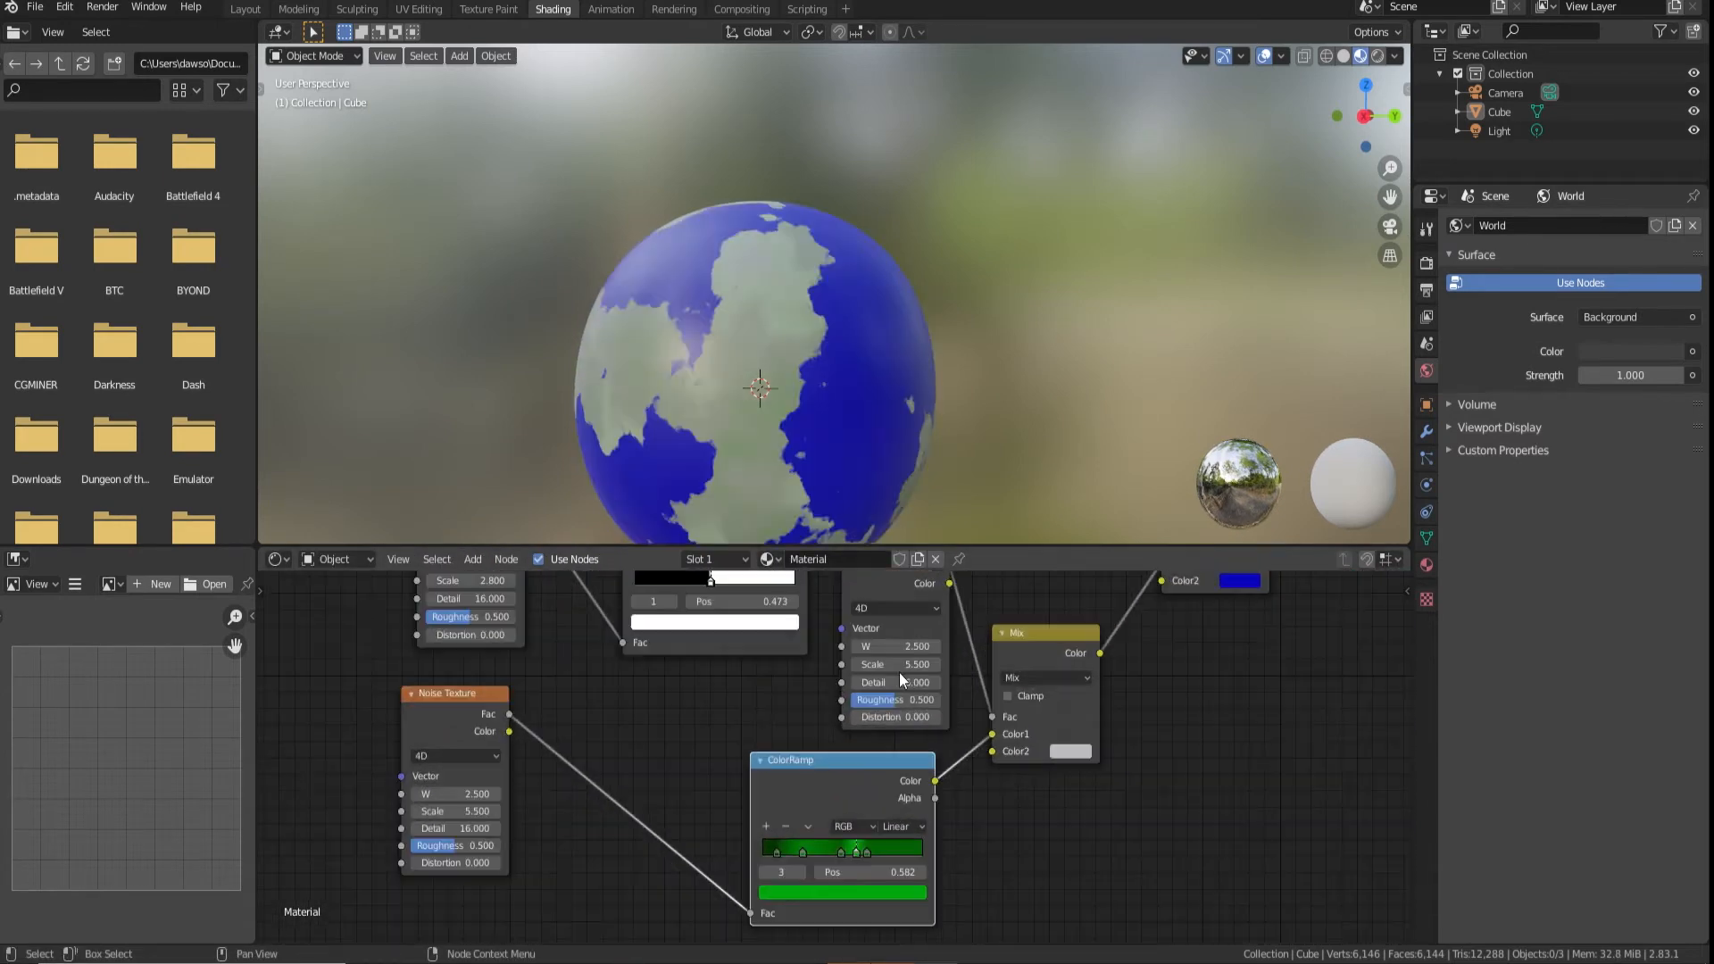
Duplicate the black-and-white ColorRamp and insert it between the new Noise Texture and the second Mix node's Fac
{"action": "scroll", "coordinate": [899, 673], "scroll_direction": "up", "scroll_amount": 4}
{"action": "middle_click_drag", "start_coordinate": [897, 674], "coordinate": [826, 757]}
{"action": "scroll", "coordinate": [828, 764], "scroll_direction": "down", "scroll_amount": 5}
{"action": "key", "text": "shift+d"}
{"action": "left_click", "coordinate": [909, 717]}
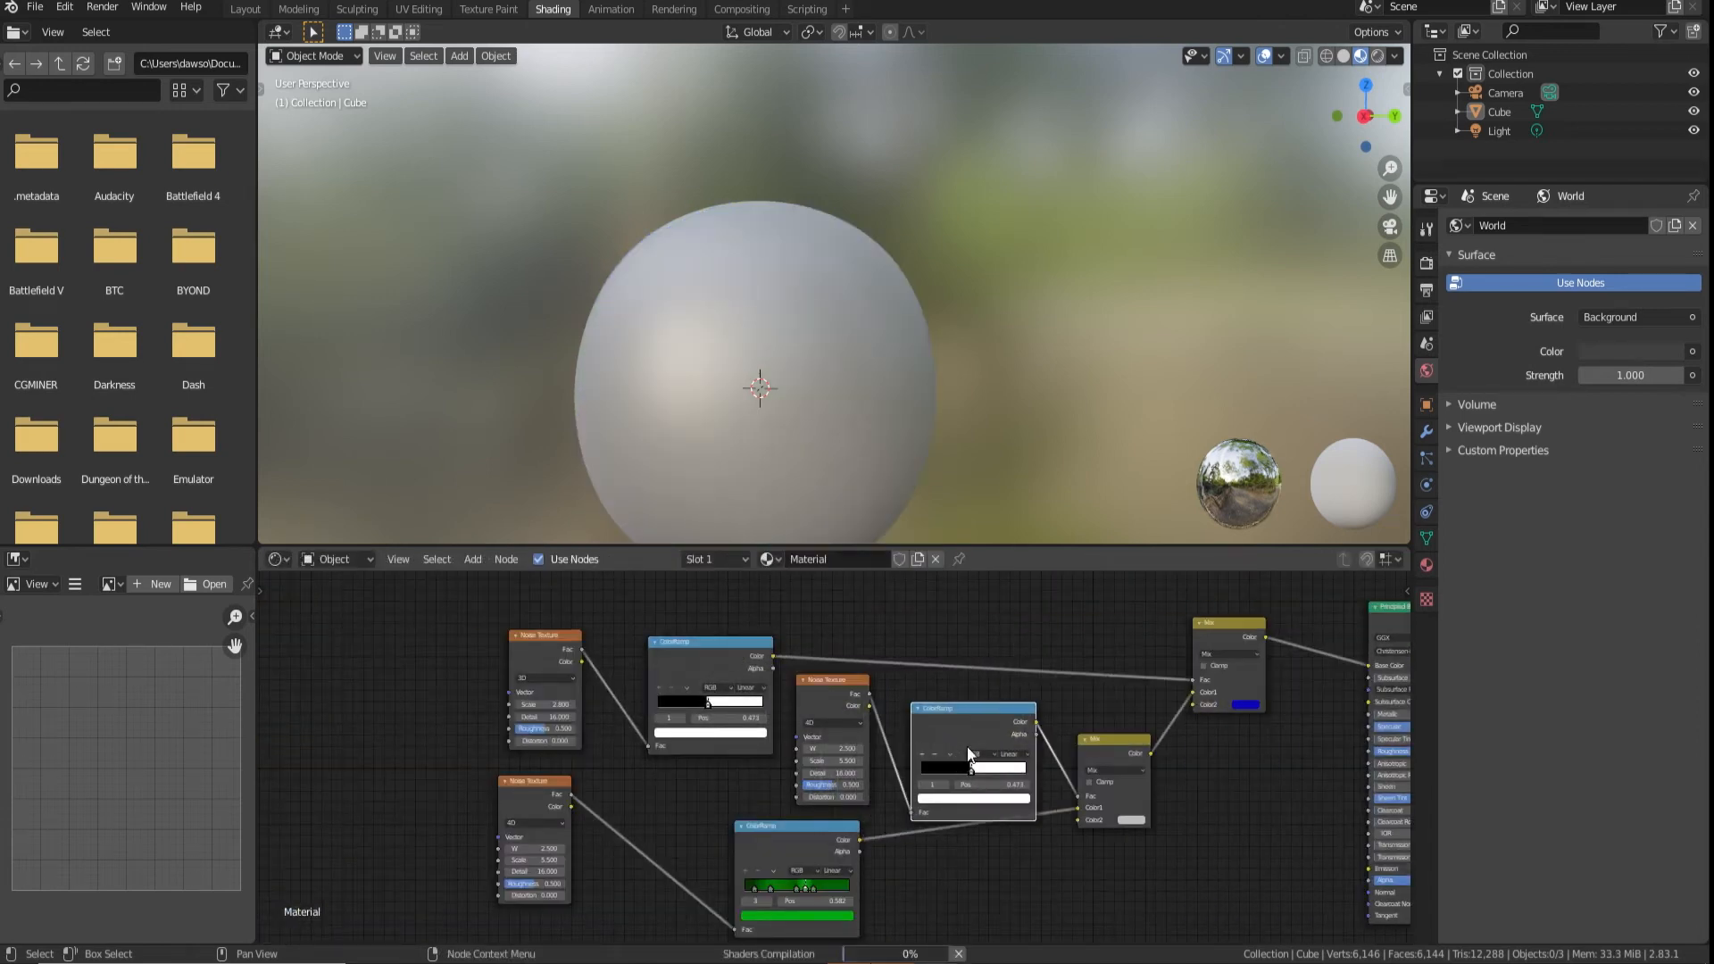
{"action": "left_click_drag", "start_coordinate": [976, 720], "coordinate": [977, 703]}
Arrange the mask ramp from white to black and set its Noise Texture scale to 1.5
{"action": "scroll", "coordinate": [973, 721], "scroll_direction": "up", "scroll_amount": 1}
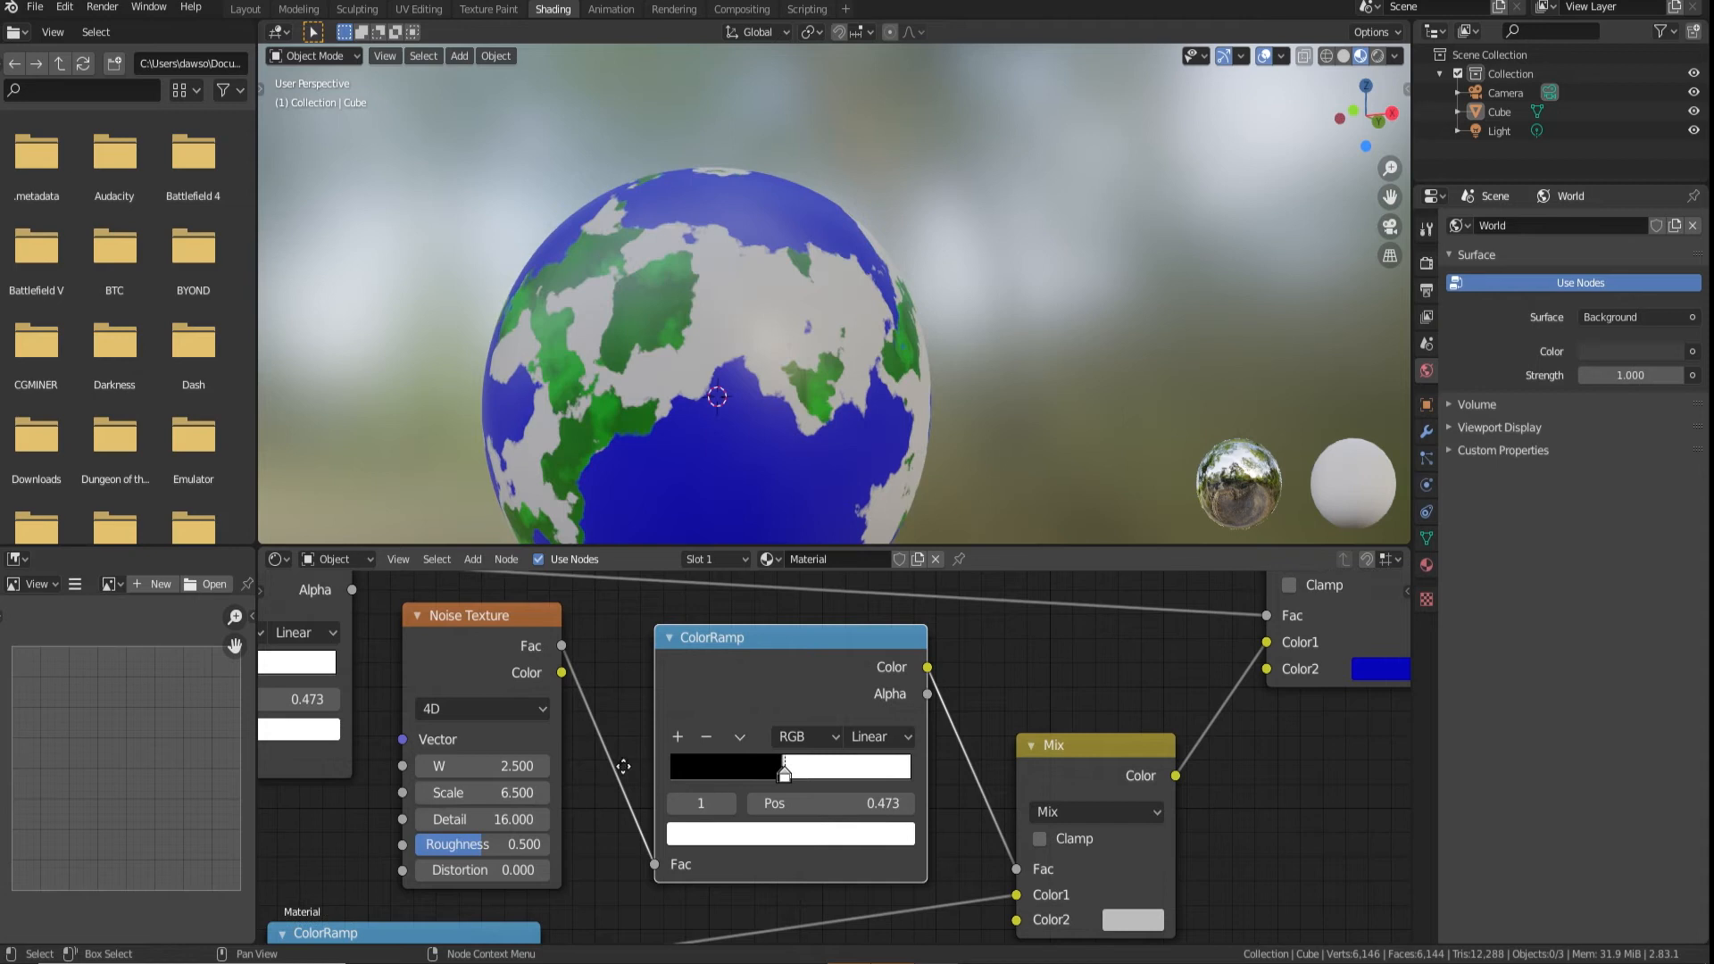
{"action": "mouse_move", "coordinate": [785, 773]}
{"action": "left_mouse_down"}
{"action": "mouse_move", "coordinate": [753, 763]}
{"action": "mouse_move", "coordinate": [774, 769]}
{"action": "left_mouse_up"}
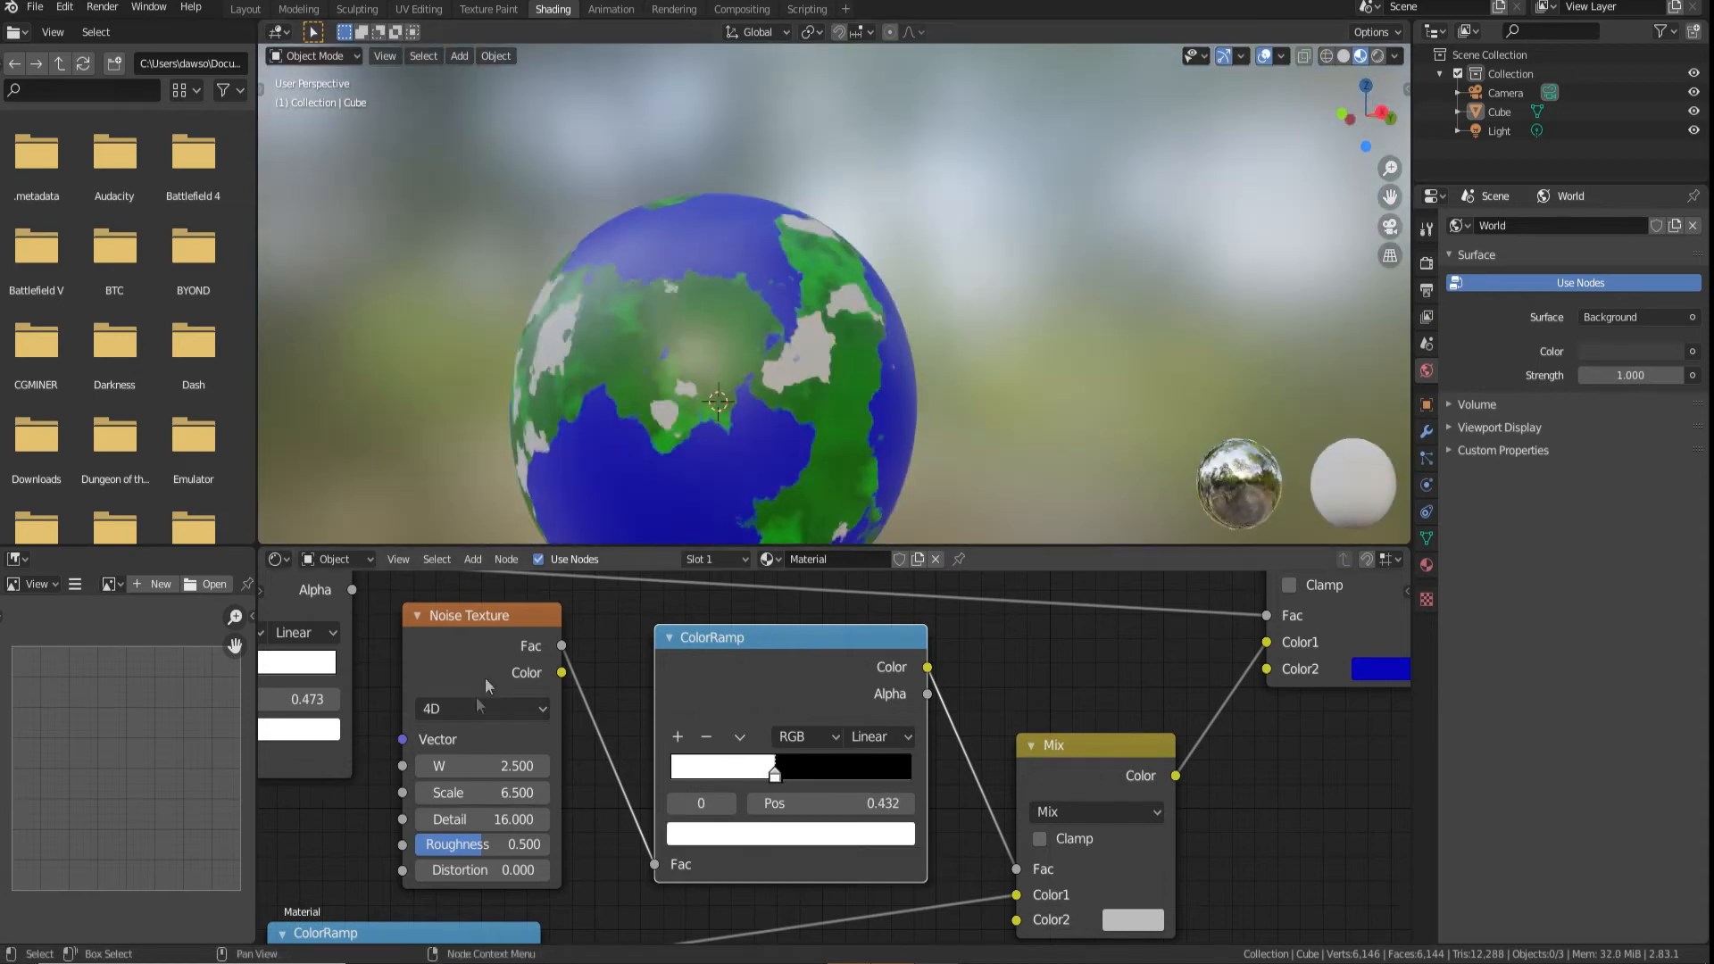
{"action": "left_click_drag", "start_coordinate": [483, 792], "coordinate": [409, 793]}
{"action": "middle_click_drag", "start_coordinate": [1000, 353], "coordinate": [886, 350]}
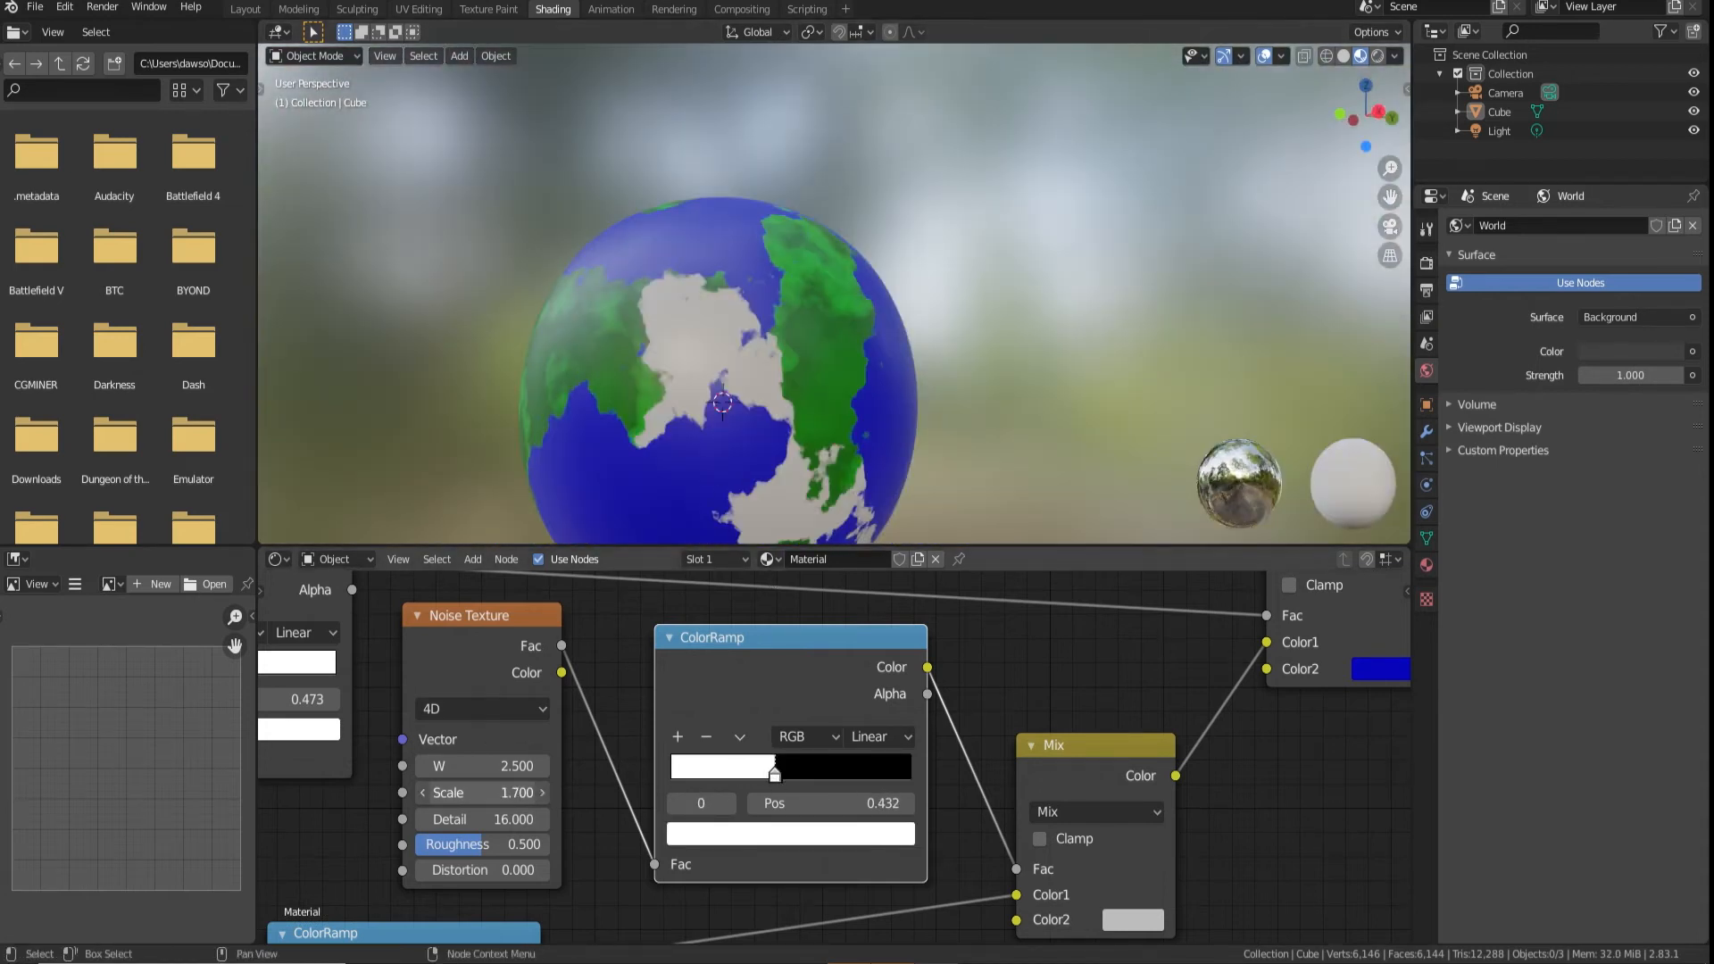
{"action": "middle_click_drag", "start_coordinate": [804, 420], "coordinate": [723, 433]}
{"action": "scroll", "coordinate": [394, 720], "scroll_direction": "down", "scroll_amount": 4}
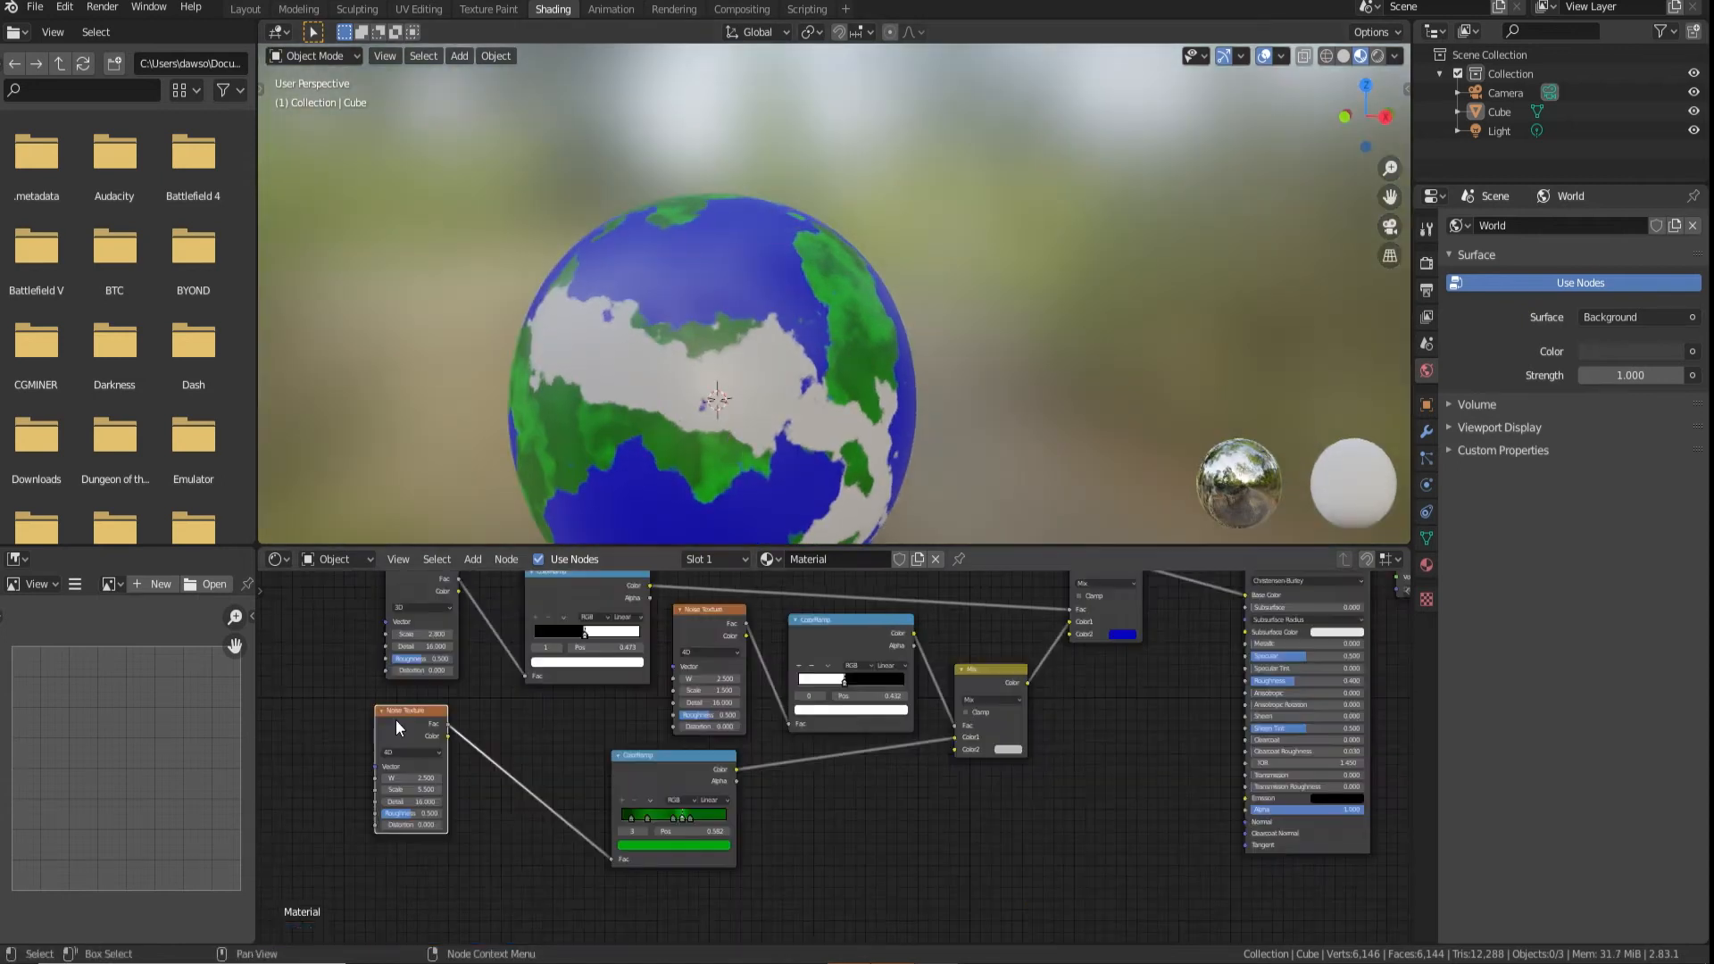
Duplicate the green land's Noise Texture and its ColorRamp, placing the copies below the originals
{"action": "key", "text": "shift+d"}
{"action": "left_click", "coordinate": [448, 854]}
{"action": "key", "text": "shift+d"}
{"action": "left_click", "coordinate": [622, 912]}
{"action": "middle_click_drag", "start_coordinate": [622, 912], "coordinate": [603, 821]}
Link the new Noise Texture to its copied ColorRamp and connect that ramp to the second Mix node's Color2
{"action": "left_click_drag", "start_coordinate": [431, 777], "coordinate": [504, 822]}
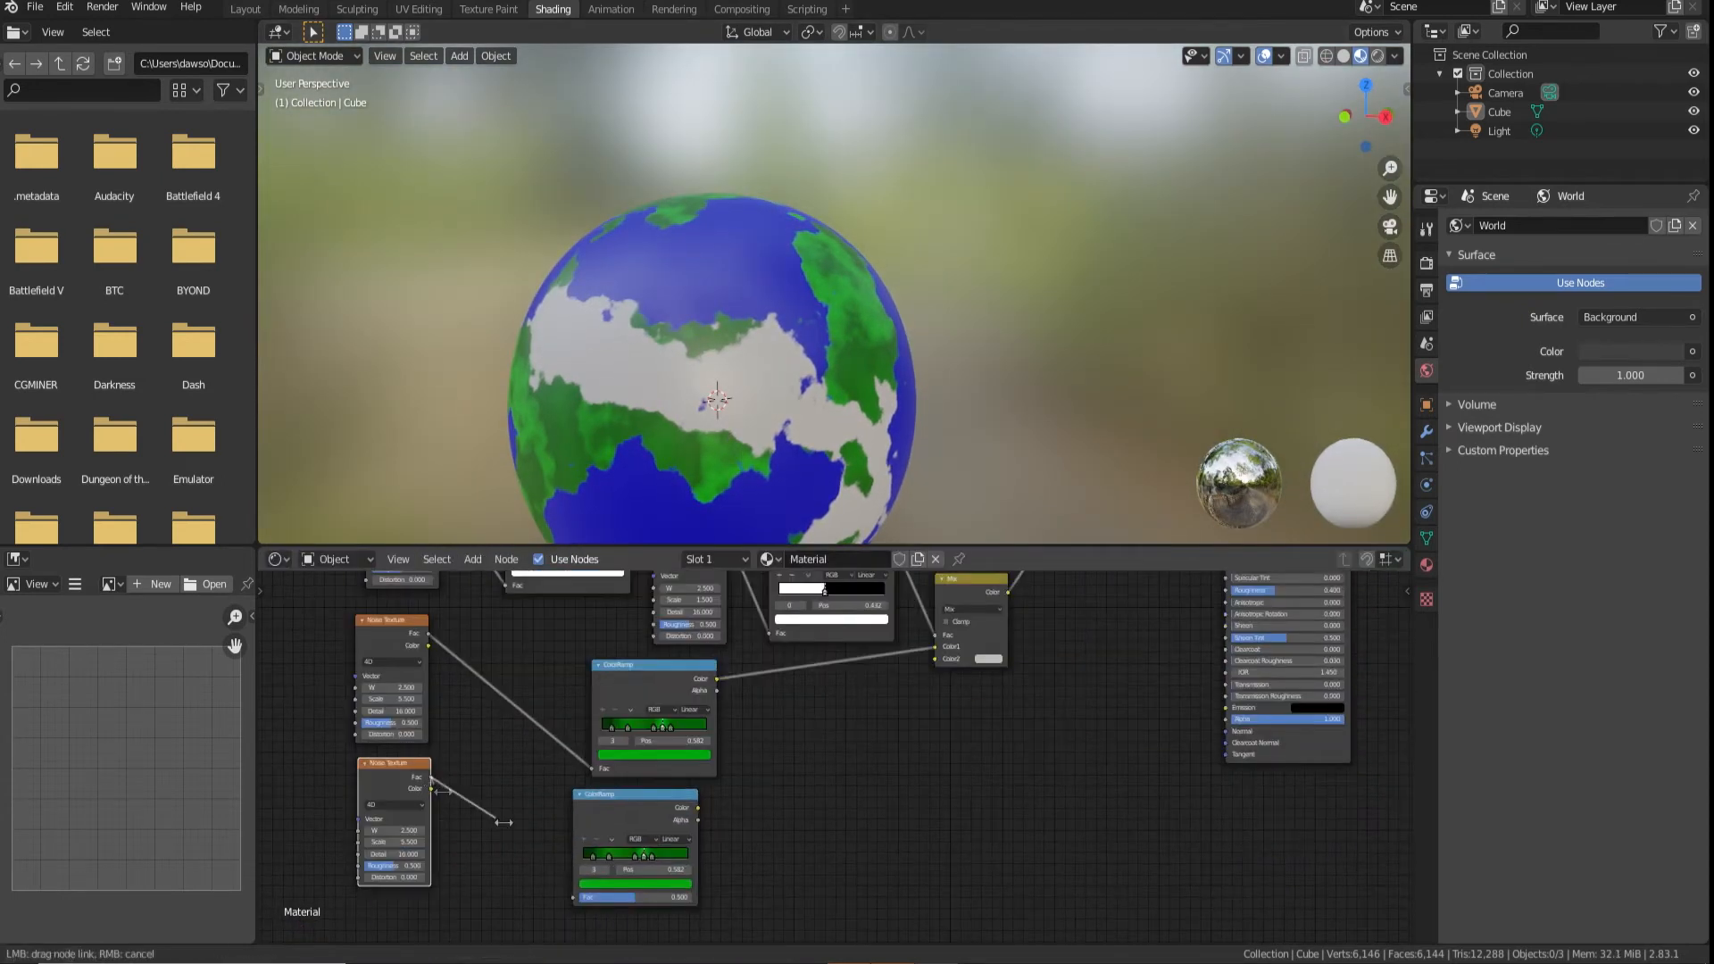
{"action": "left_click_drag", "start_coordinate": [576, 900], "coordinate": [574, 896]}
{"action": "left_click_drag", "start_coordinate": [698, 807], "coordinate": [935, 659]}
Recolour the lowest ColorRamp's green stops in sandy tan and brown tones for desert land
{"action": "scroll", "coordinate": [698, 758], "scroll_direction": "up", "scroll_amount": 5}
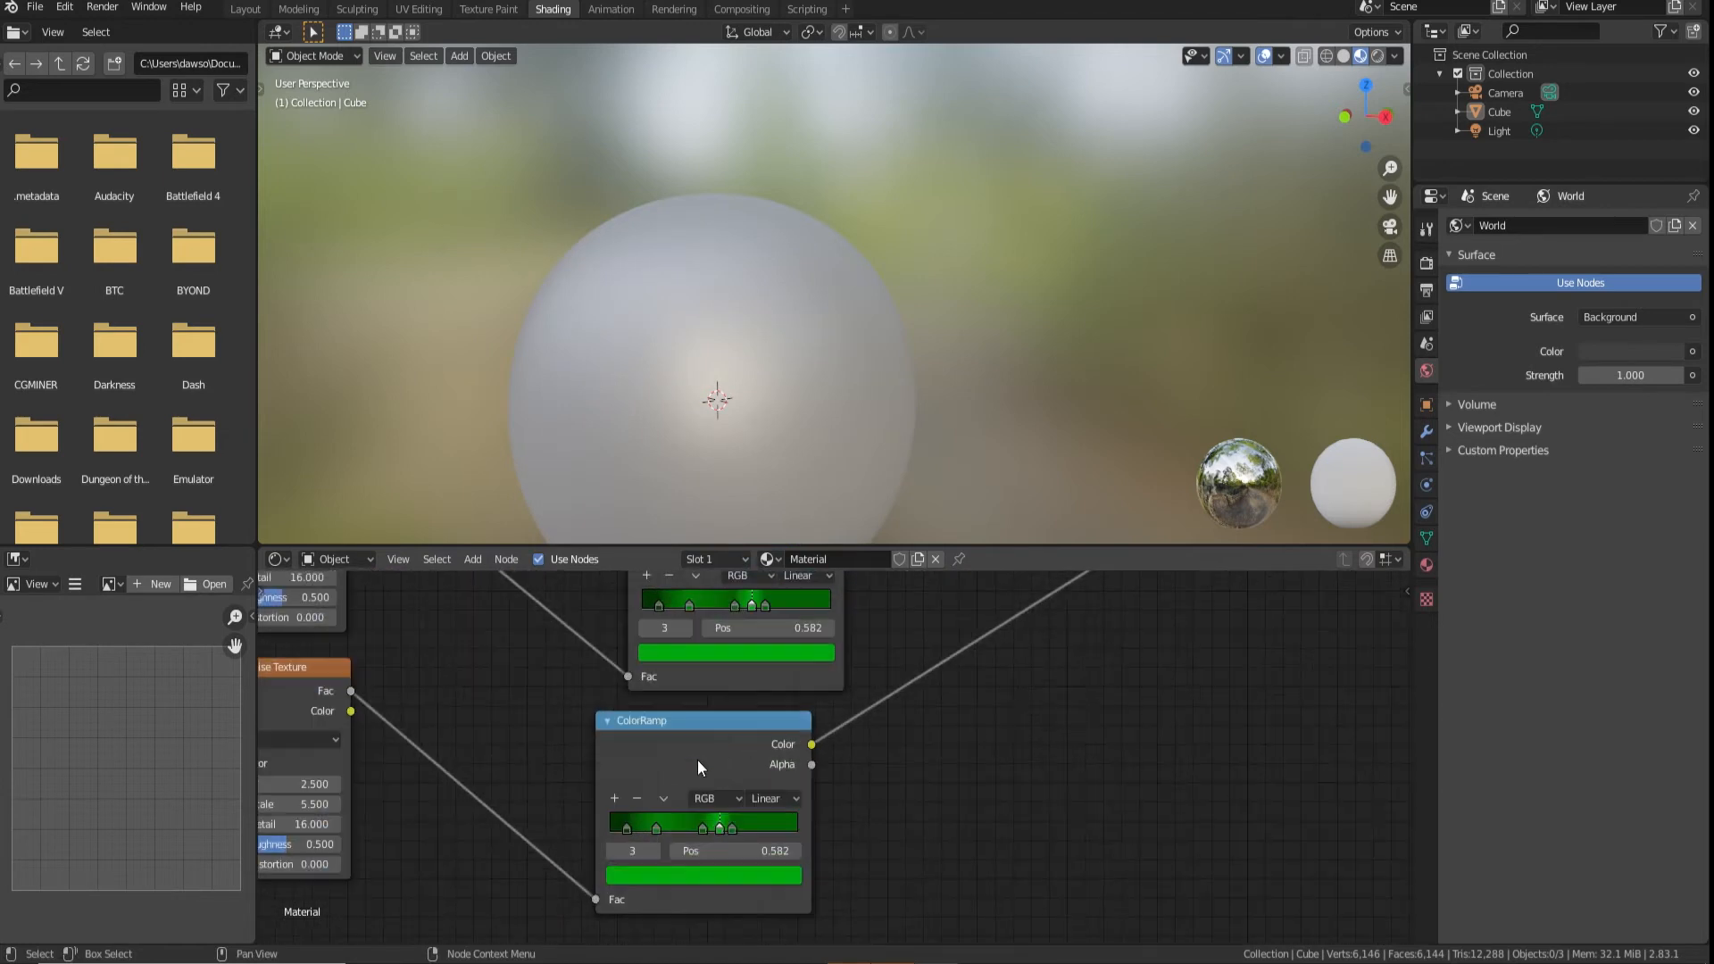
{"action": "middle_click_drag", "start_coordinate": [587, 823], "coordinate": [699, 798]}
{"action": "scroll", "coordinate": [699, 798], "scroll_direction": "up", "scroll_amount": 2}
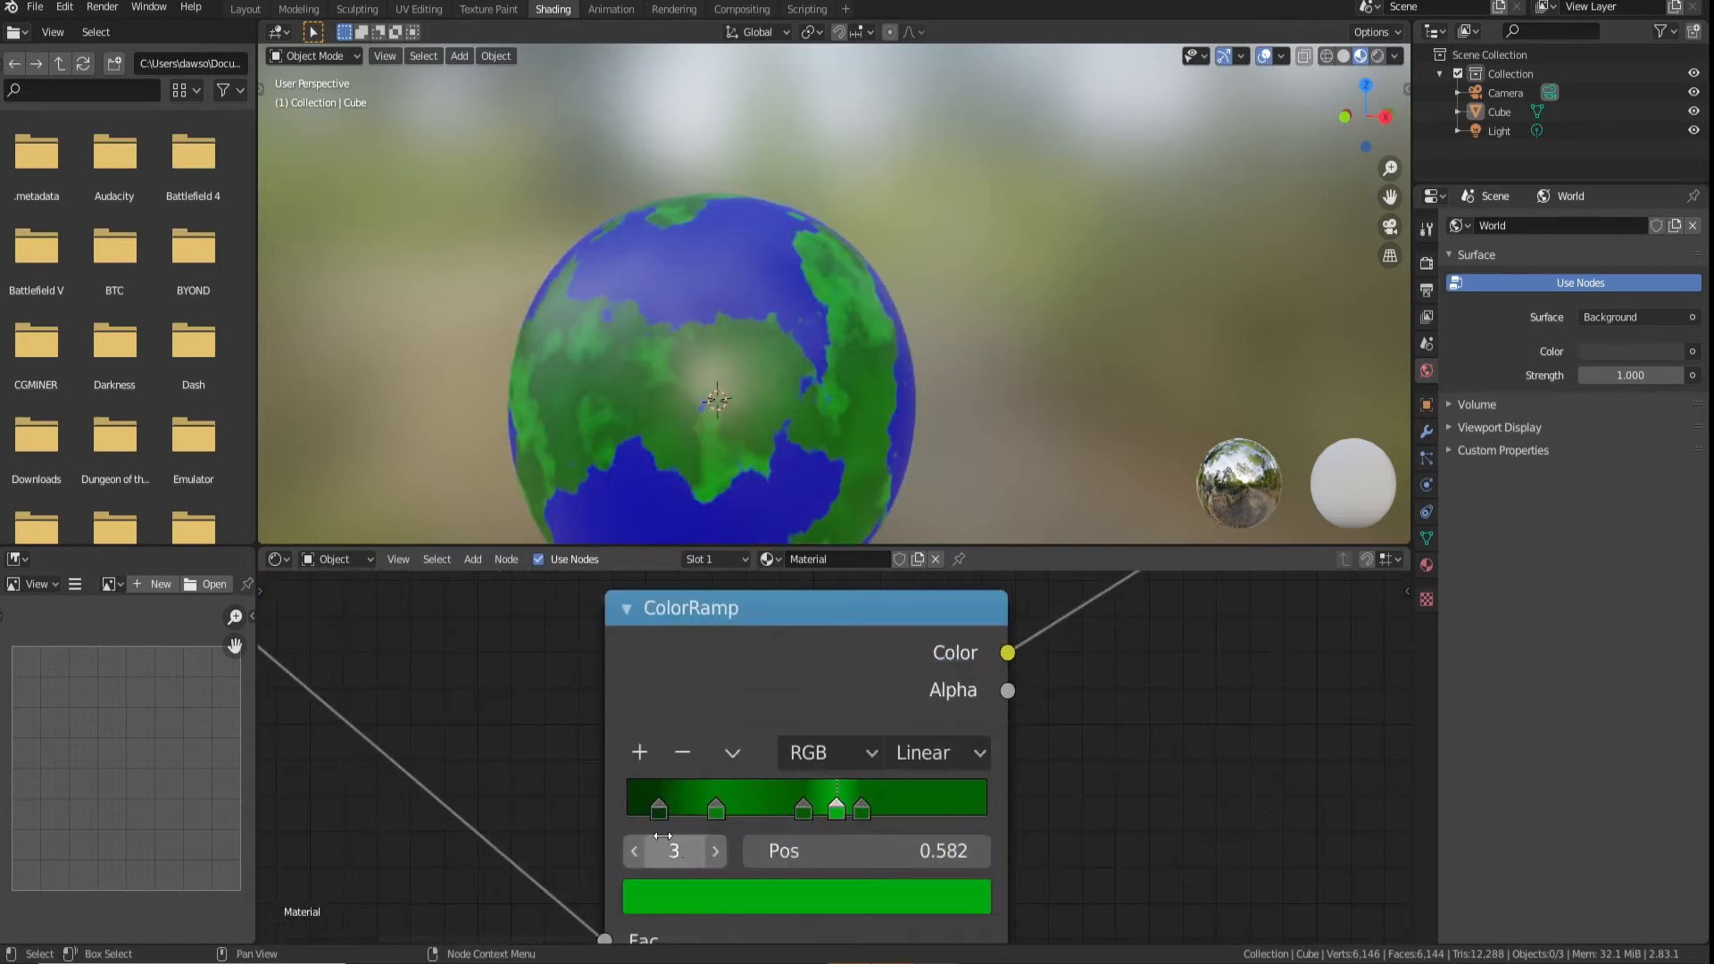
{"action": "left_click", "coordinate": [672, 810]}
{"action": "left_click", "coordinate": [786, 897]}
{"action": "left_click_drag", "start_coordinate": [714, 549], "coordinate": [727, 582]}
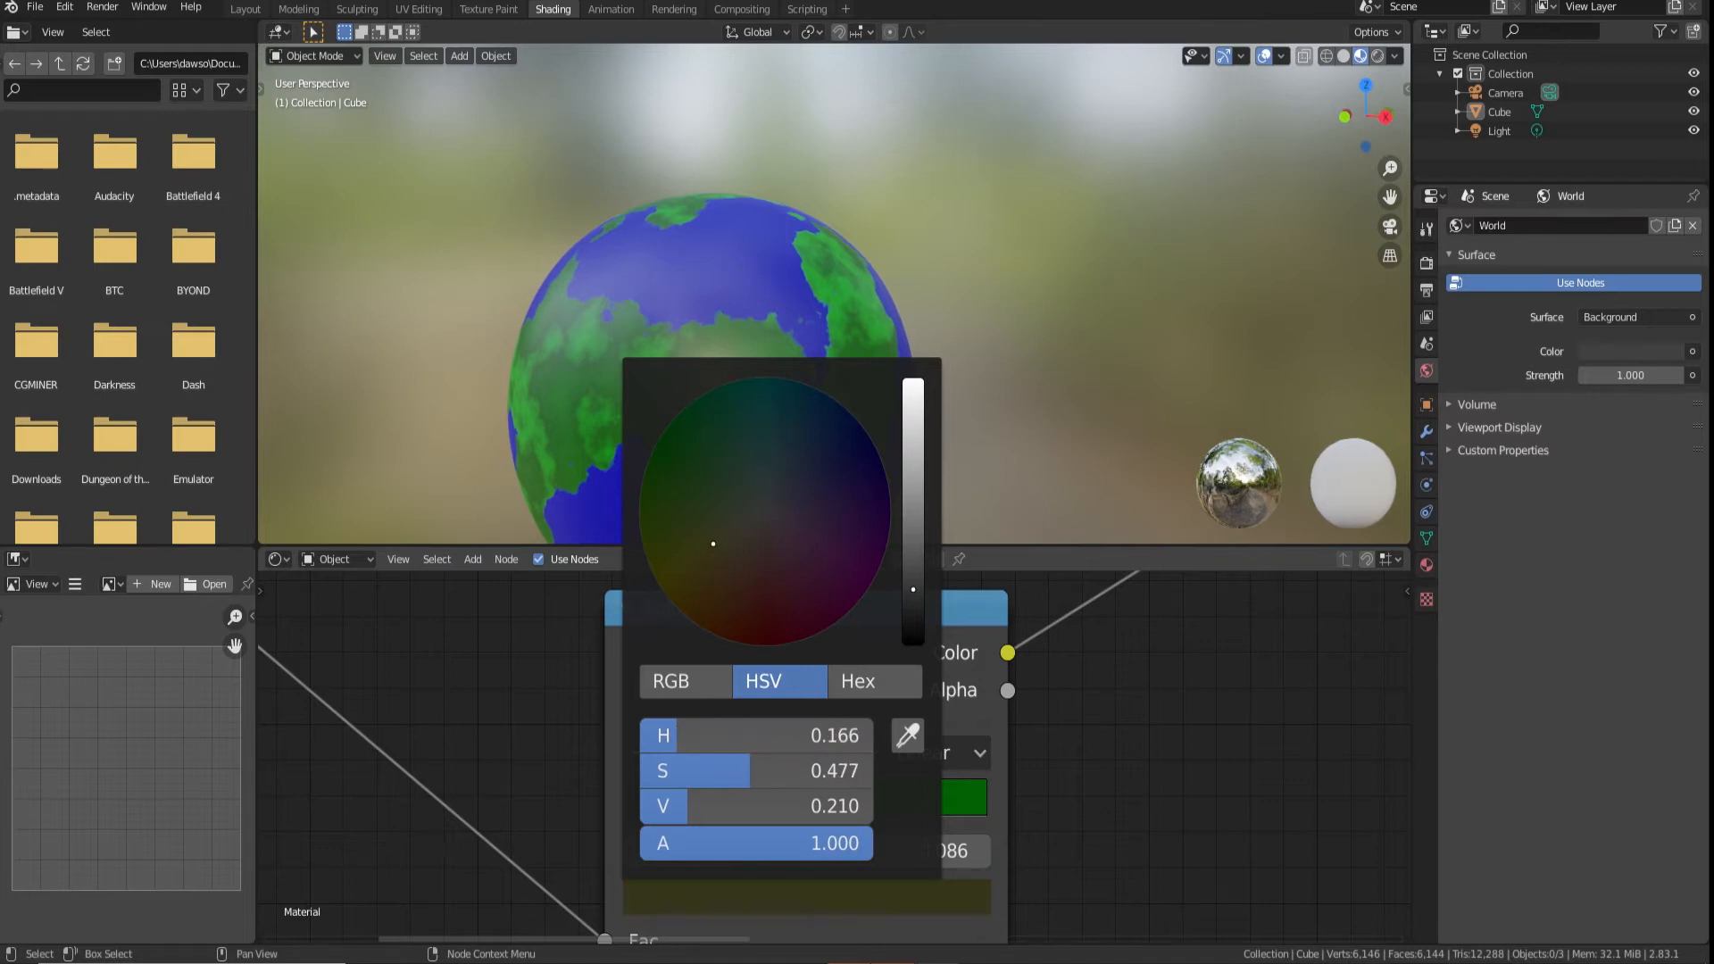
{"action": "left_click_drag", "start_coordinate": [673, 552], "coordinate": [686, 546]}
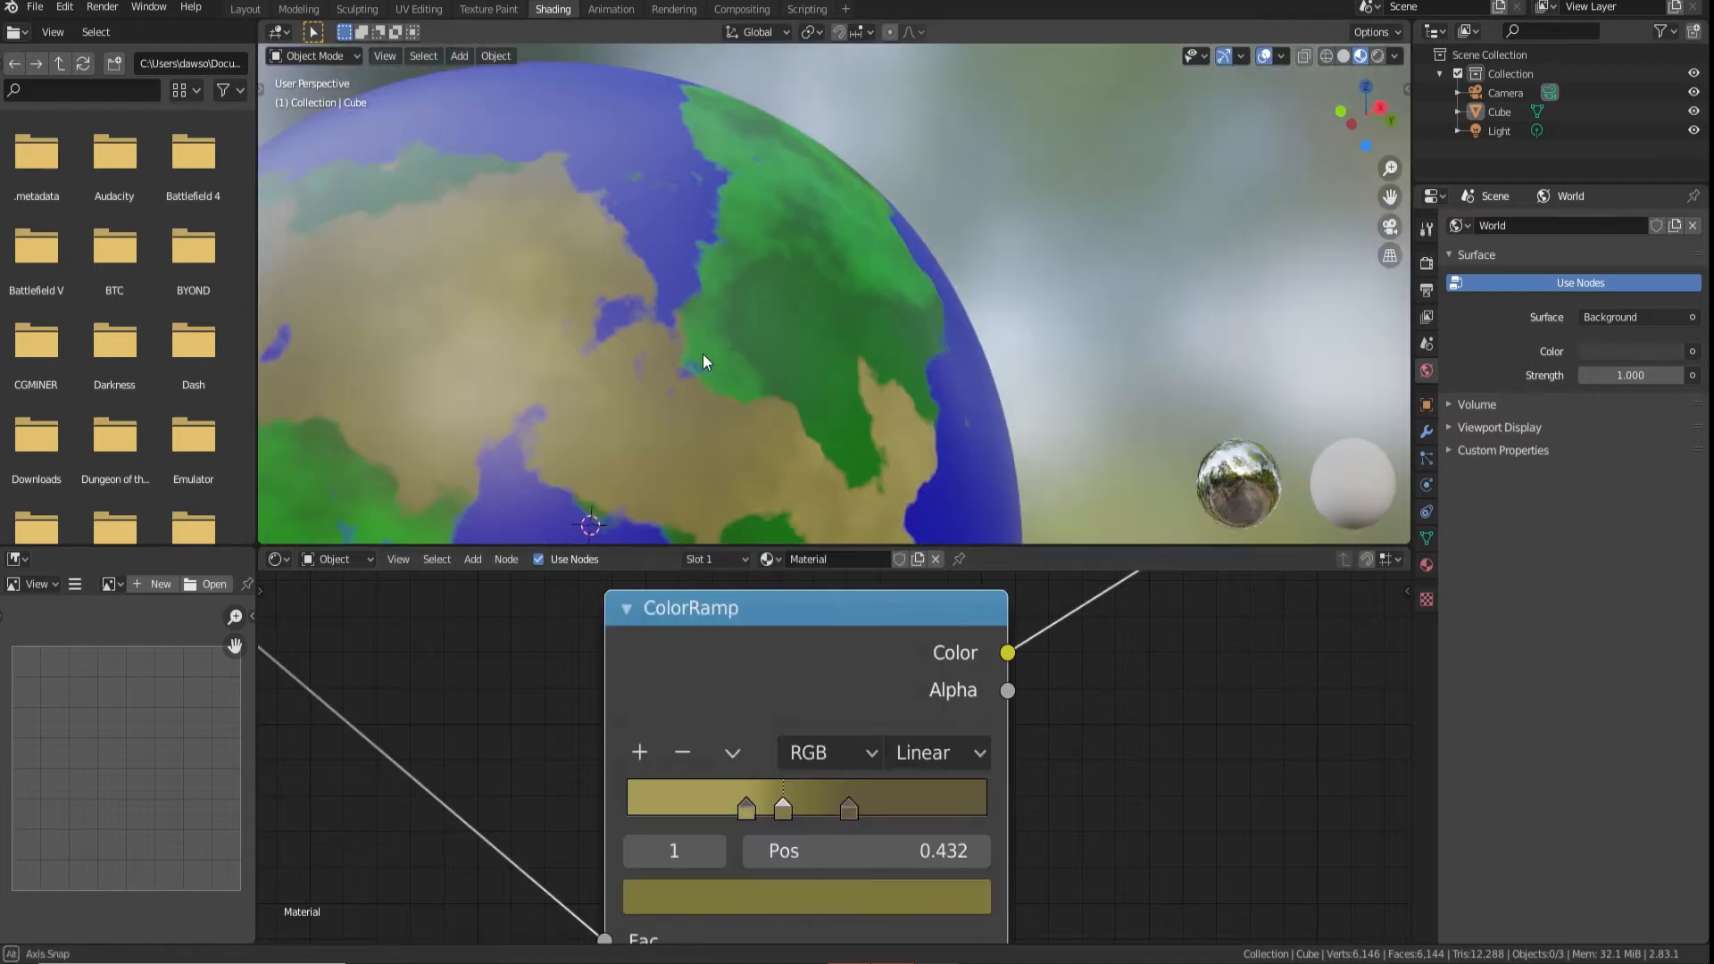
{"action": "left_click_drag", "start_coordinate": [748, 802], "coordinate": [776, 807]}
{"action": "mouse_move", "coordinate": [775, 811]}
{"action": "left_mouse_down"}
{"action": "mouse_move", "coordinate": [754, 811]}
{"action": "mouse_move", "coordinate": [775, 810]}
{"action": "left_mouse_up"}
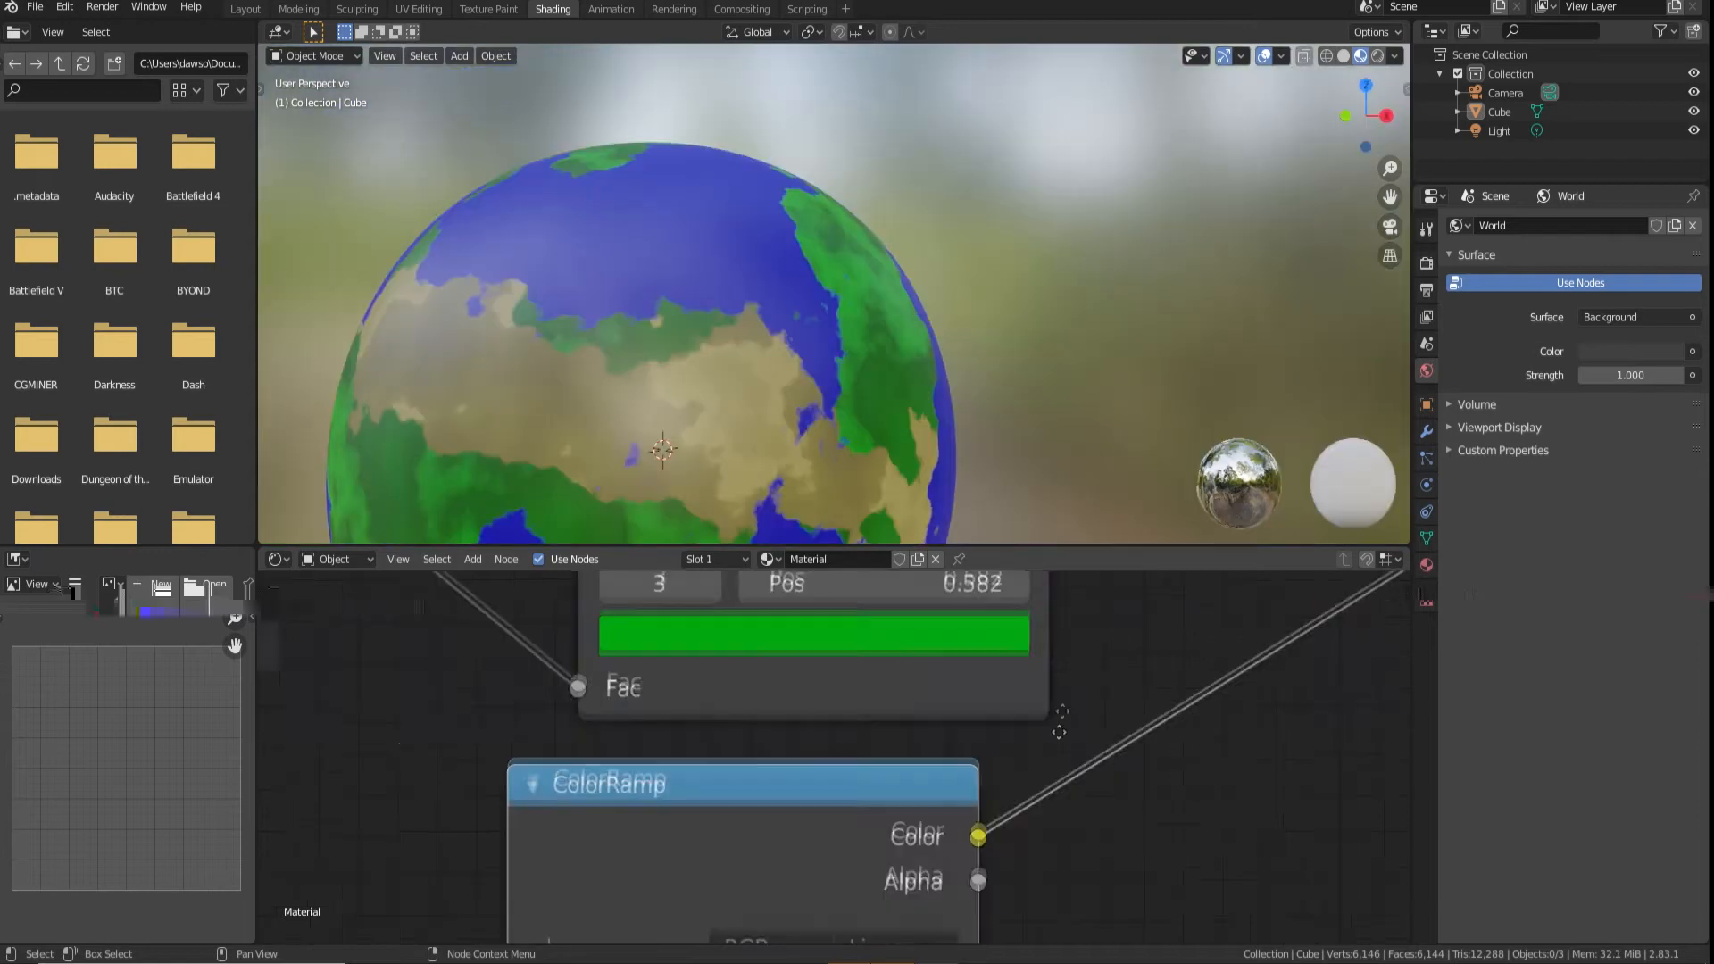
Remove the dark green stop at 0.491 from the green ColorRamp and shift its remaining stops
{"action": "middle_click_drag", "start_coordinate": [1016, 571], "coordinate": [985, 796]}
{"action": "left_click", "coordinate": [797, 773]}
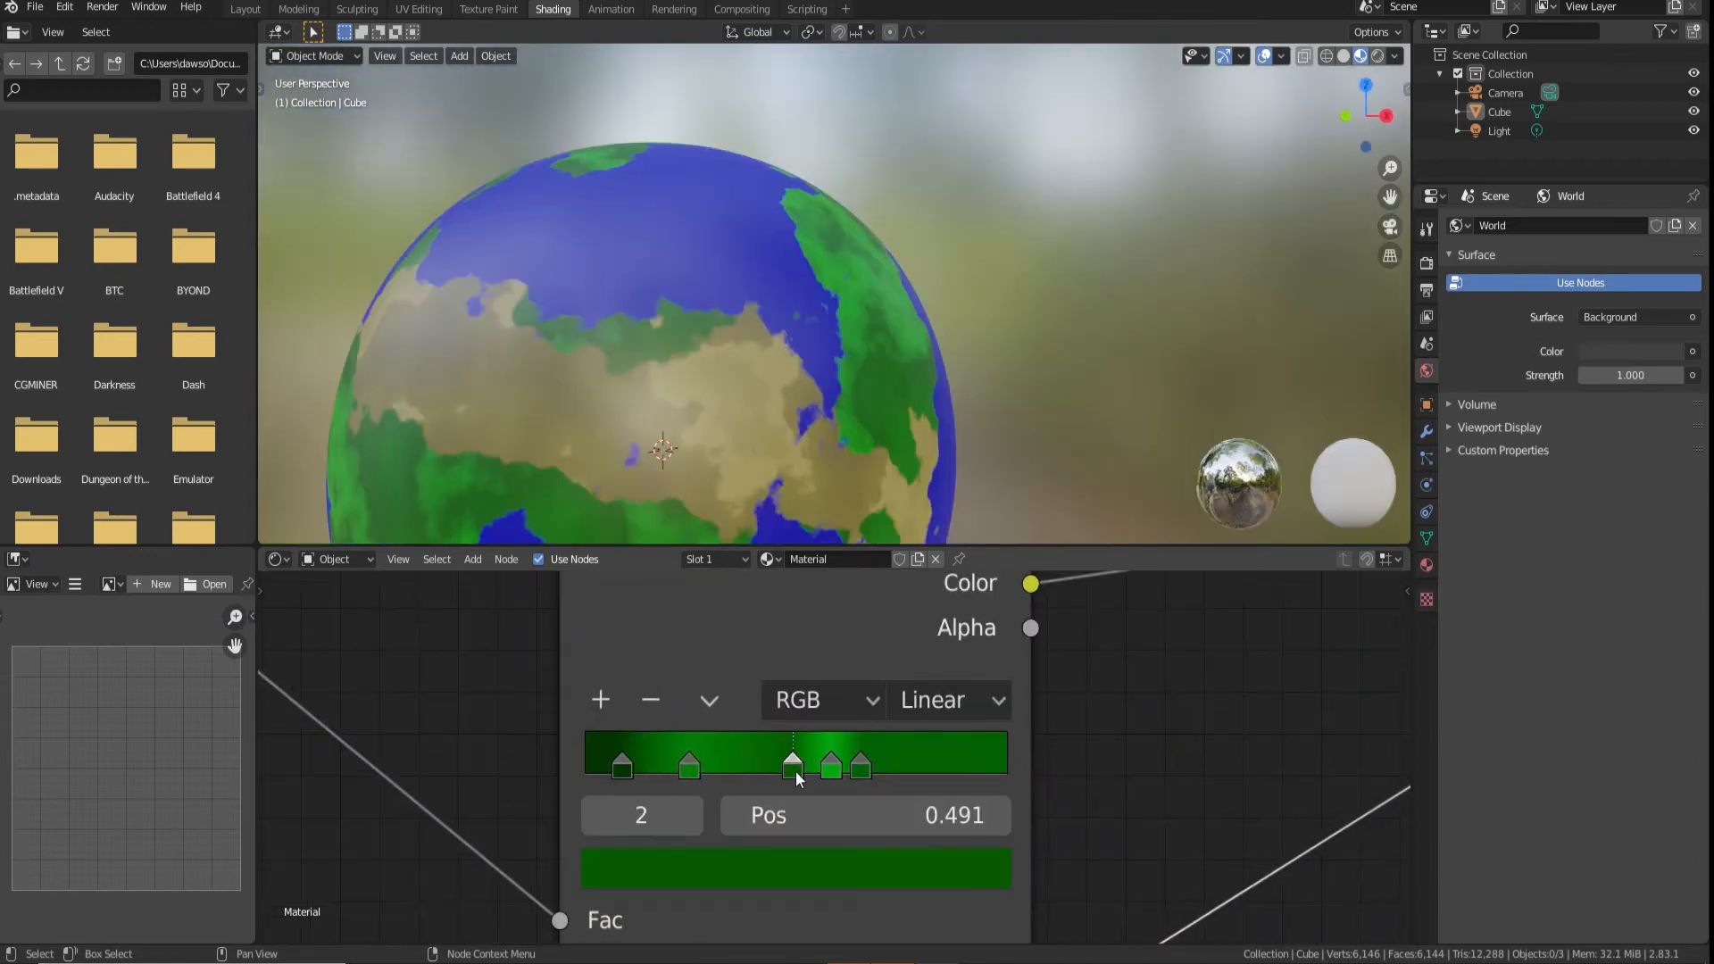
{"action": "left_click", "coordinate": [657, 703]}
{"action": "mouse_move", "coordinate": [833, 772]}
{"action": "left_mouse_down"}
{"action": "mouse_move", "coordinate": [734, 766]}
{"action": "mouse_move", "coordinate": [833, 764]}
{"action": "mouse_move", "coordinate": [770, 768]}
{"action": "mouse_move", "coordinate": [843, 747]}
{"action": "left_mouse_up"}
{"action": "left_click_drag", "start_coordinate": [622, 766], "coordinate": [664, 765]}
{"action": "scroll", "coordinate": [671, 411], "scroll_direction": "down", "scroll_amount": 4}
Soften the desert mask by moving its ramp's white stop to 0.423 and raising its noise roughness to about 0.7
{"action": "middle_click_drag", "start_coordinate": [672, 411], "coordinate": [682, 336]}
{"action": "scroll", "coordinate": [841, 371], "scroll_direction": "up", "scroll_amount": 6}
{"action": "scroll", "coordinate": [1046, 668], "scroll_direction": "down", "scroll_amount": 6}
{"action": "middle_click_drag", "start_coordinate": [949, 650], "coordinate": [905, 764]}
{"action": "scroll", "coordinate": [911, 760], "scroll_direction": "up", "scroll_amount": 3}
{"action": "middle_click_drag", "start_coordinate": [995, 685], "coordinate": [842, 768]}
{"action": "scroll", "coordinate": [964, 705], "scroll_direction": "up", "scroll_amount": 3}
{"action": "scroll", "coordinate": [842, 768], "scroll_direction": "down", "scroll_amount": 5}
{"action": "scroll", "coordinate": [842, 768], "scroll_direction": "up", "scroll_amount": 5}
{"action": "left_click", "coordinate": [899, 805]}
{"action": "left_click_drag", "start_coordinate": [901, 804], "coordinate": [909, 796]}
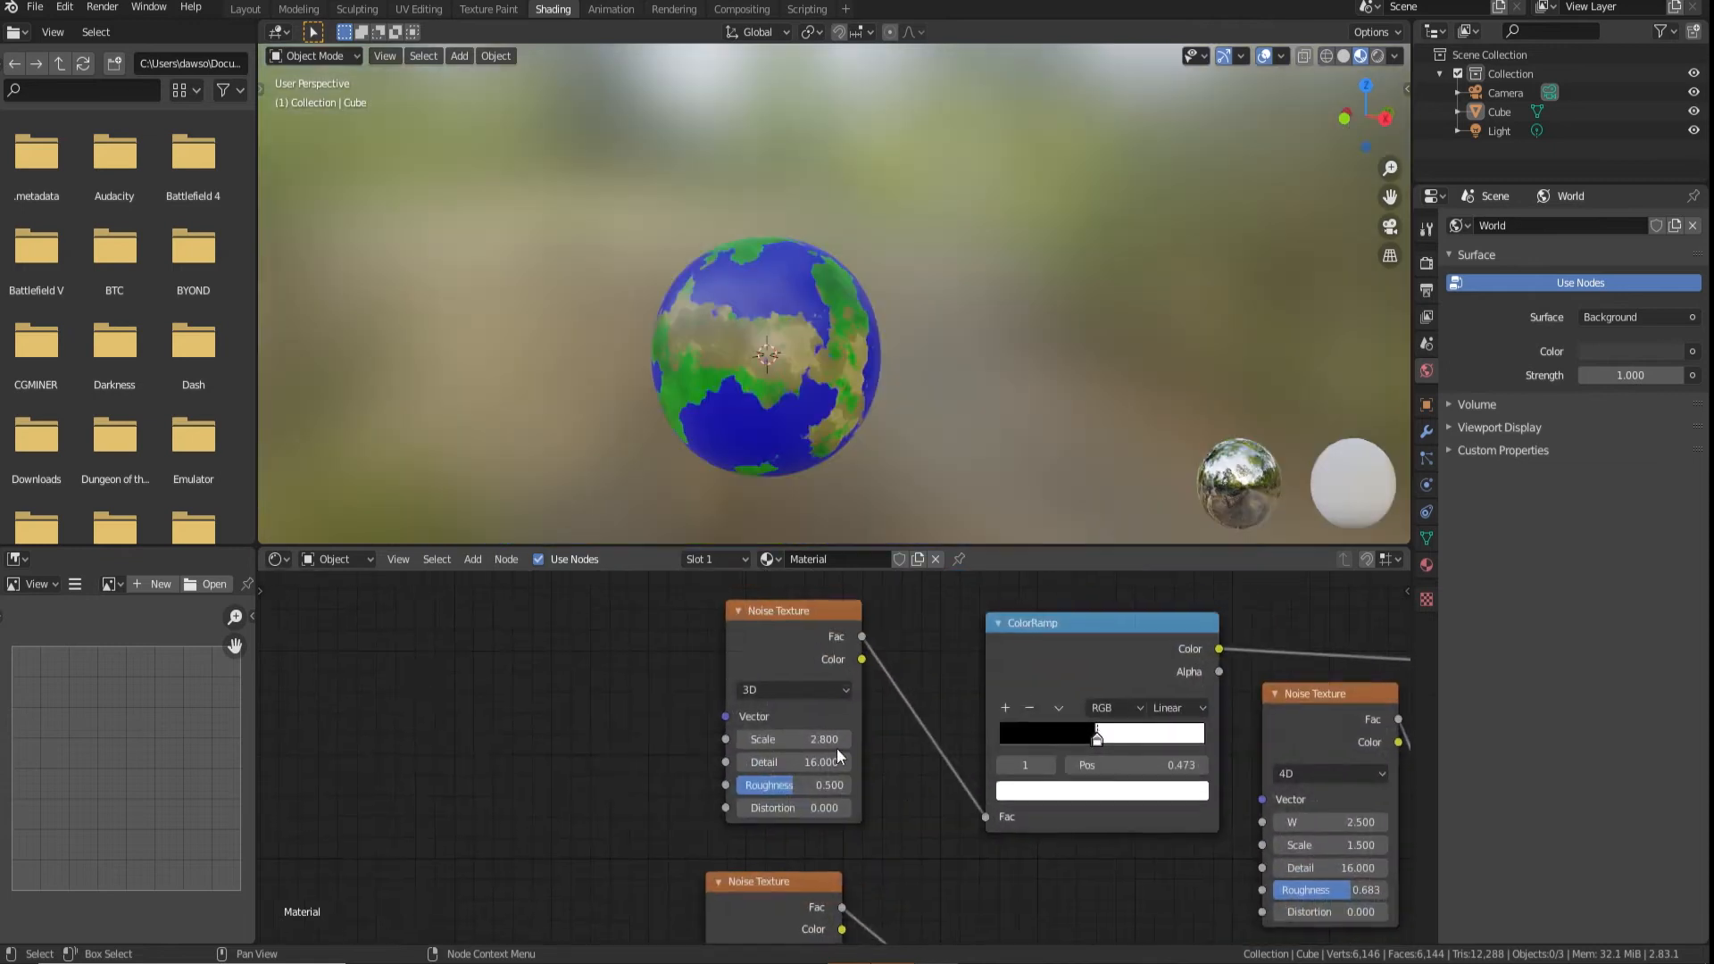
Set the roughness of the 3D Noise Texture that shapes the continents to about 0.57
{"action": "scroll", "coordinate": [838, 748], "scroll_direction": "up", "scroll_amount": 3}
{"action": "scroll", "coordinate": [934, 773], "scroll_direction": "down", "scroll_amount": 5}
{"action": "scroll", "coordinate": [848, 773], "scroll_direction": "up", "scroll_amount": 5}
{"action": "scroll", "coordinate": [848, 752], "scroll_direction": "up", "scroll_amount": 3}
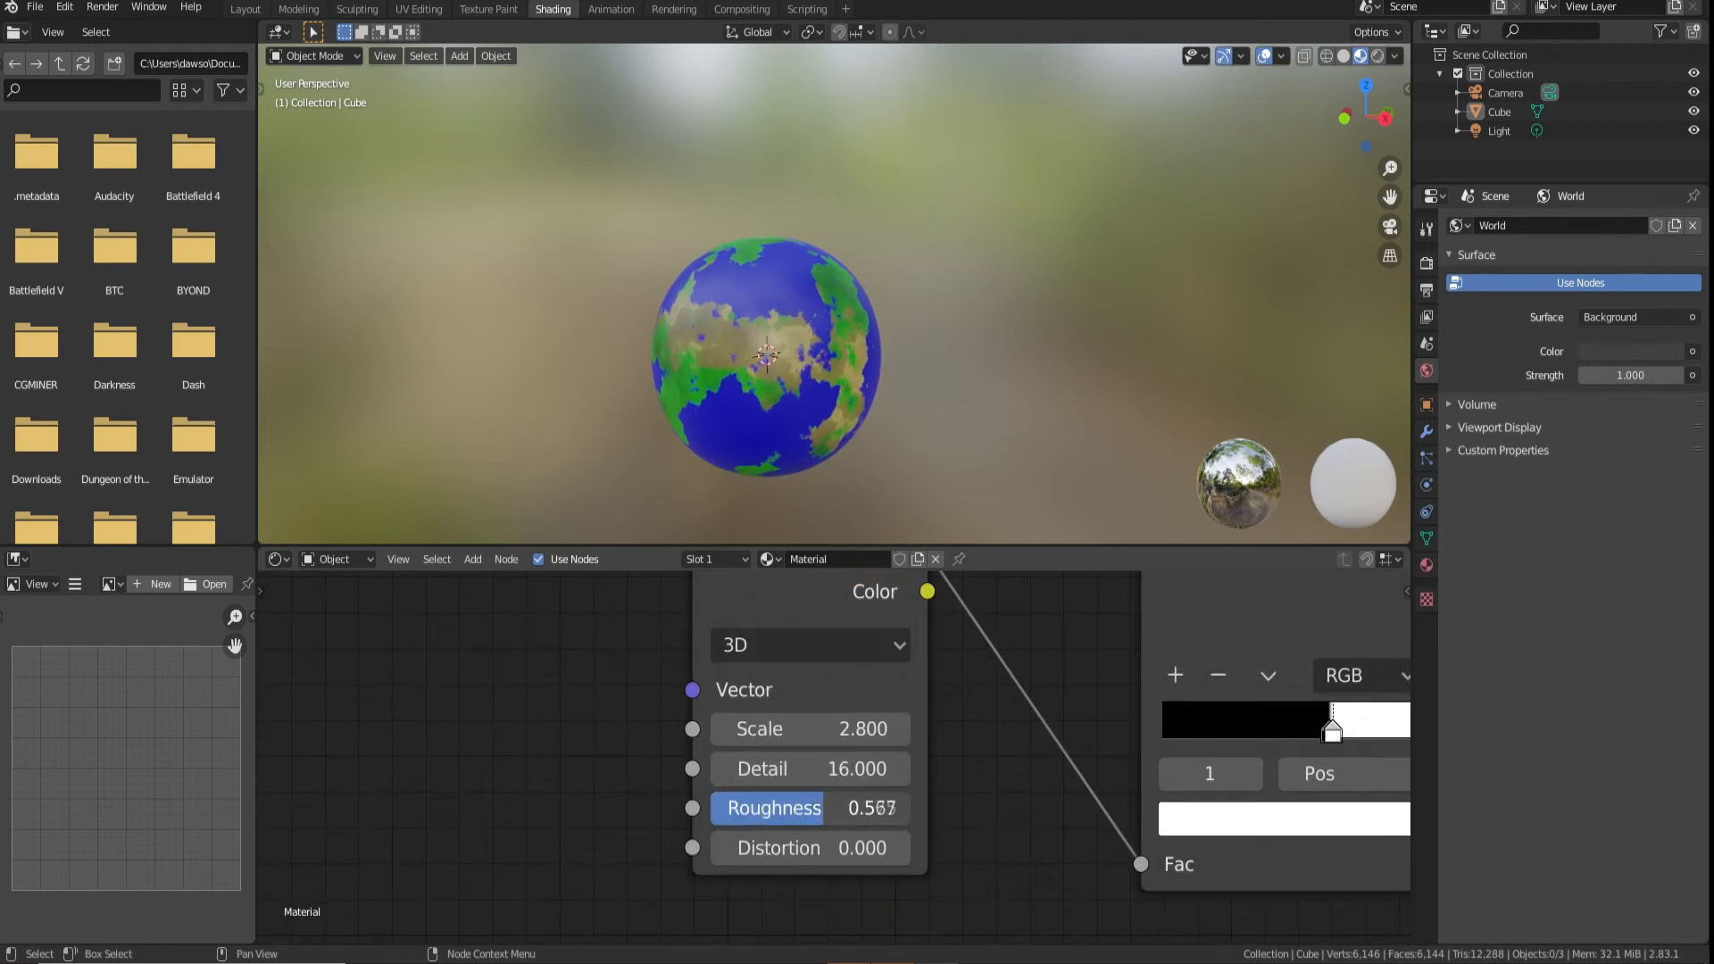
Move the continent 3D Noise Texture and its black-and-white ColorRamp below the desert colour nodes
{"action": "scroll", "coordinate": [732, 367], "scroll_direction": "up", "scroll_amount": 5}
{"action": "middle_click_drag", "start_coordinate": [732, 367], "coordinate": [645, 403]}
{"action": "scroll", "coordinate": [823, 387], "scroll_direction": "down", "scroll_amount": 5}
{"action": "scroll", "coordinate": [757, 671], "scroll_direction": "down", "scroll_amount": 9}
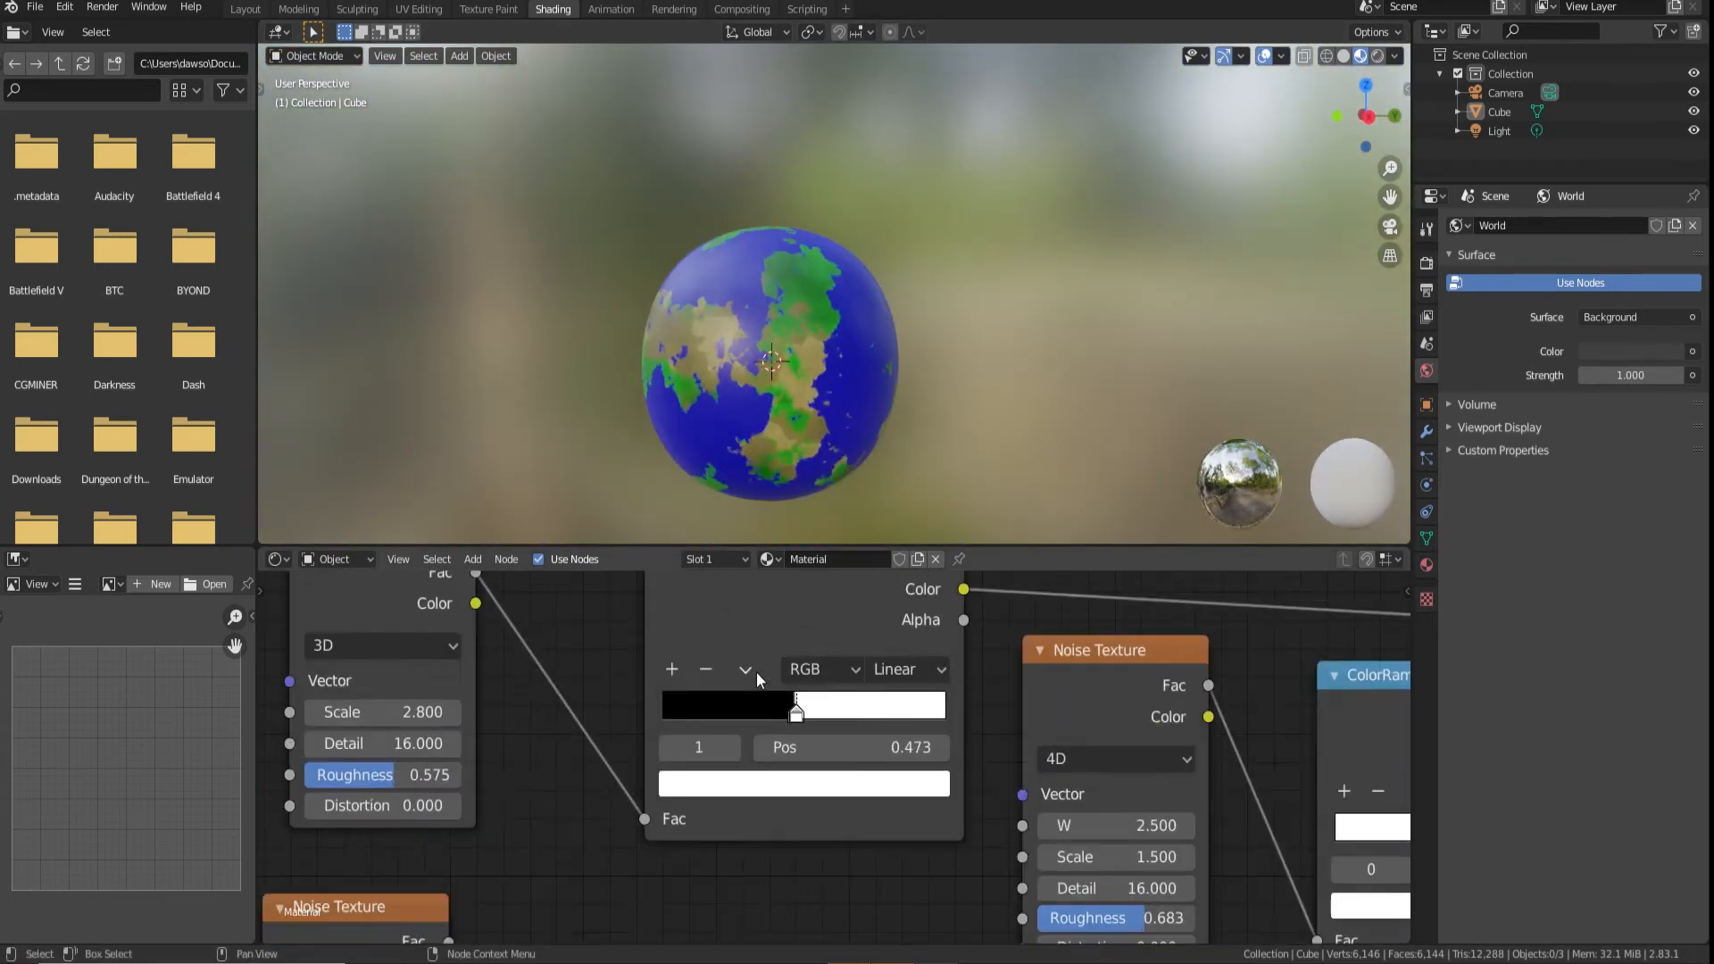
{"action": "middle_click_drag", "start_coordinate": [893, 739], "coordinate": [860, 690]}
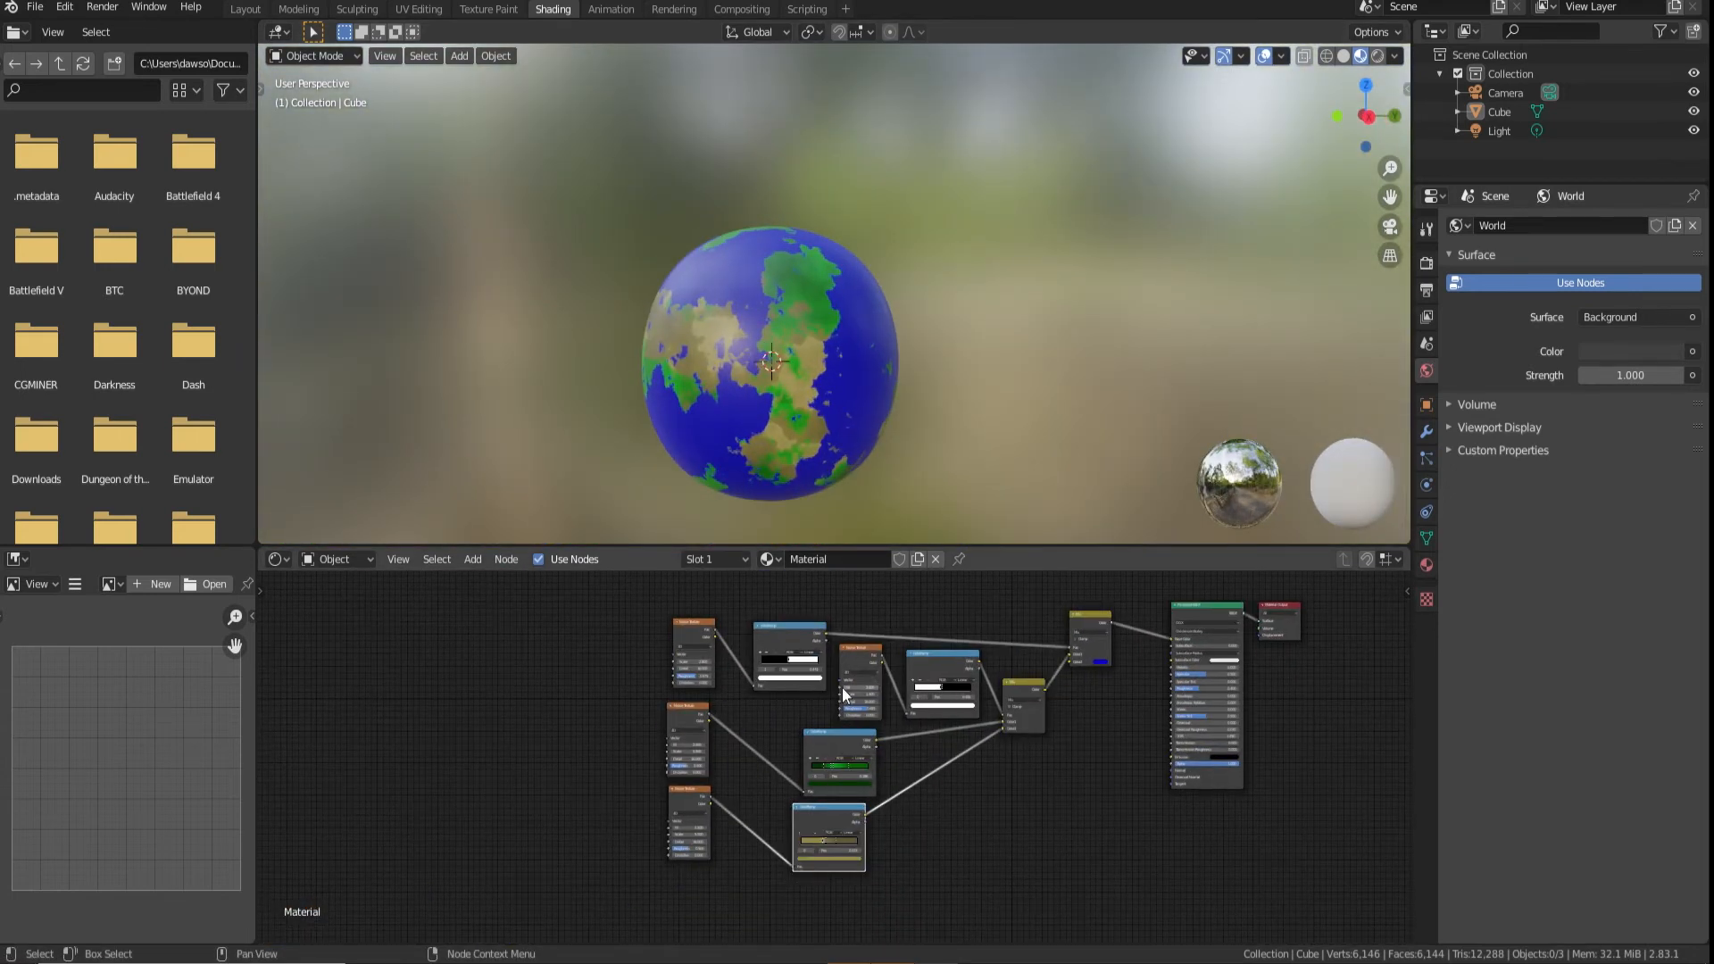
{"action": "left_click_drag", "start_coordinate": [606, 864], "coordinate": [1085, 694]}
{"action": "left_click_drag", "start_coordinate": [953, 658], "coordinate": [947, 743]}
{"action": "scroll", "coordinate": [937, 741], "scroll_direction": "up", "scroll_amount": 1}
{"action": "middle_click_drag", "start_coordinate": [913, 665], "coordinate": [788, 835]}
{"action": "scroll", "coordinate": [923, 728], "scroll_direction": "up", "scroll_amount": 8}
{"action": "scroll", "coordinate": [789, 800], "scroll_direction": "down", "scroll_amount": 1}
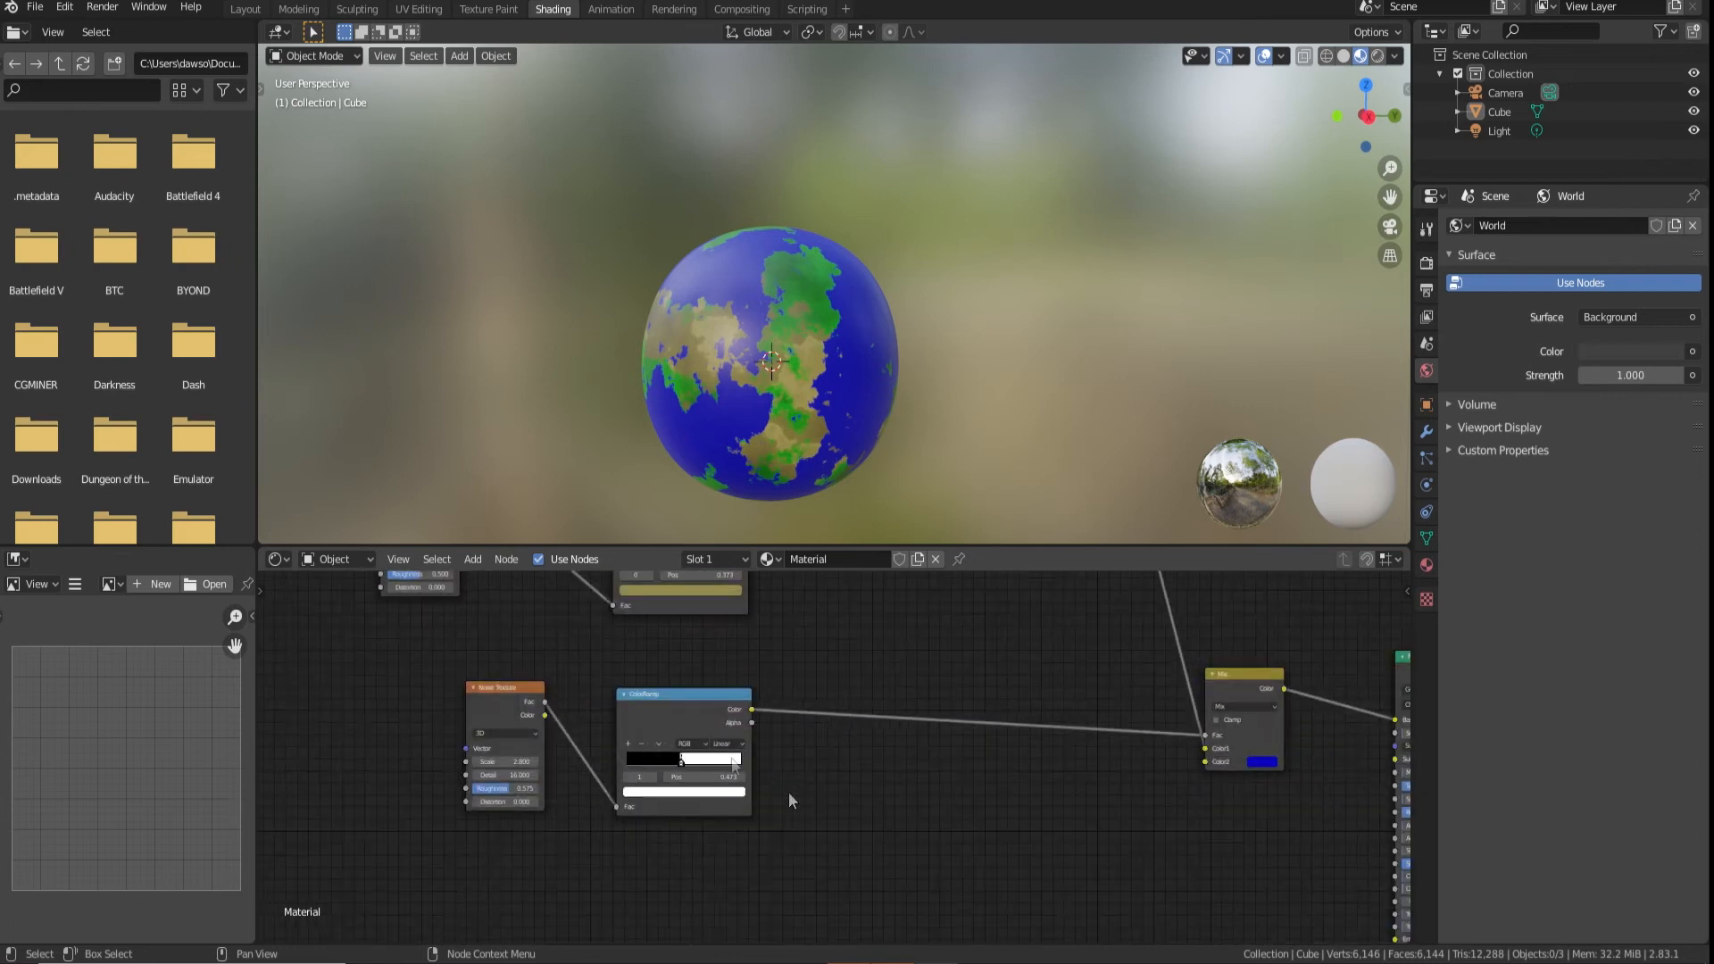
Duplicate the continent ColorRamp and its Noise Texture, link the copies together, and feed the ramp's colour into the final Mix node's Color2
{"action": "key", "text": "shift+d"}
{"action": "left_click", "coordinate": [832, 815]}
{"action": "left_click", "coordinate": [535, 725]}
{"action": "key", "text": "shift+d"}
{"action": "left_click", "coordinate": [596, 879]}
{"action": "left_click_drag", "start_coordinate": [608, 854], "coordinate": [739, 906]}
{"action": "left_click_drag", "start_coordinate": [872, 810], "coordinate": [1170, 769]}
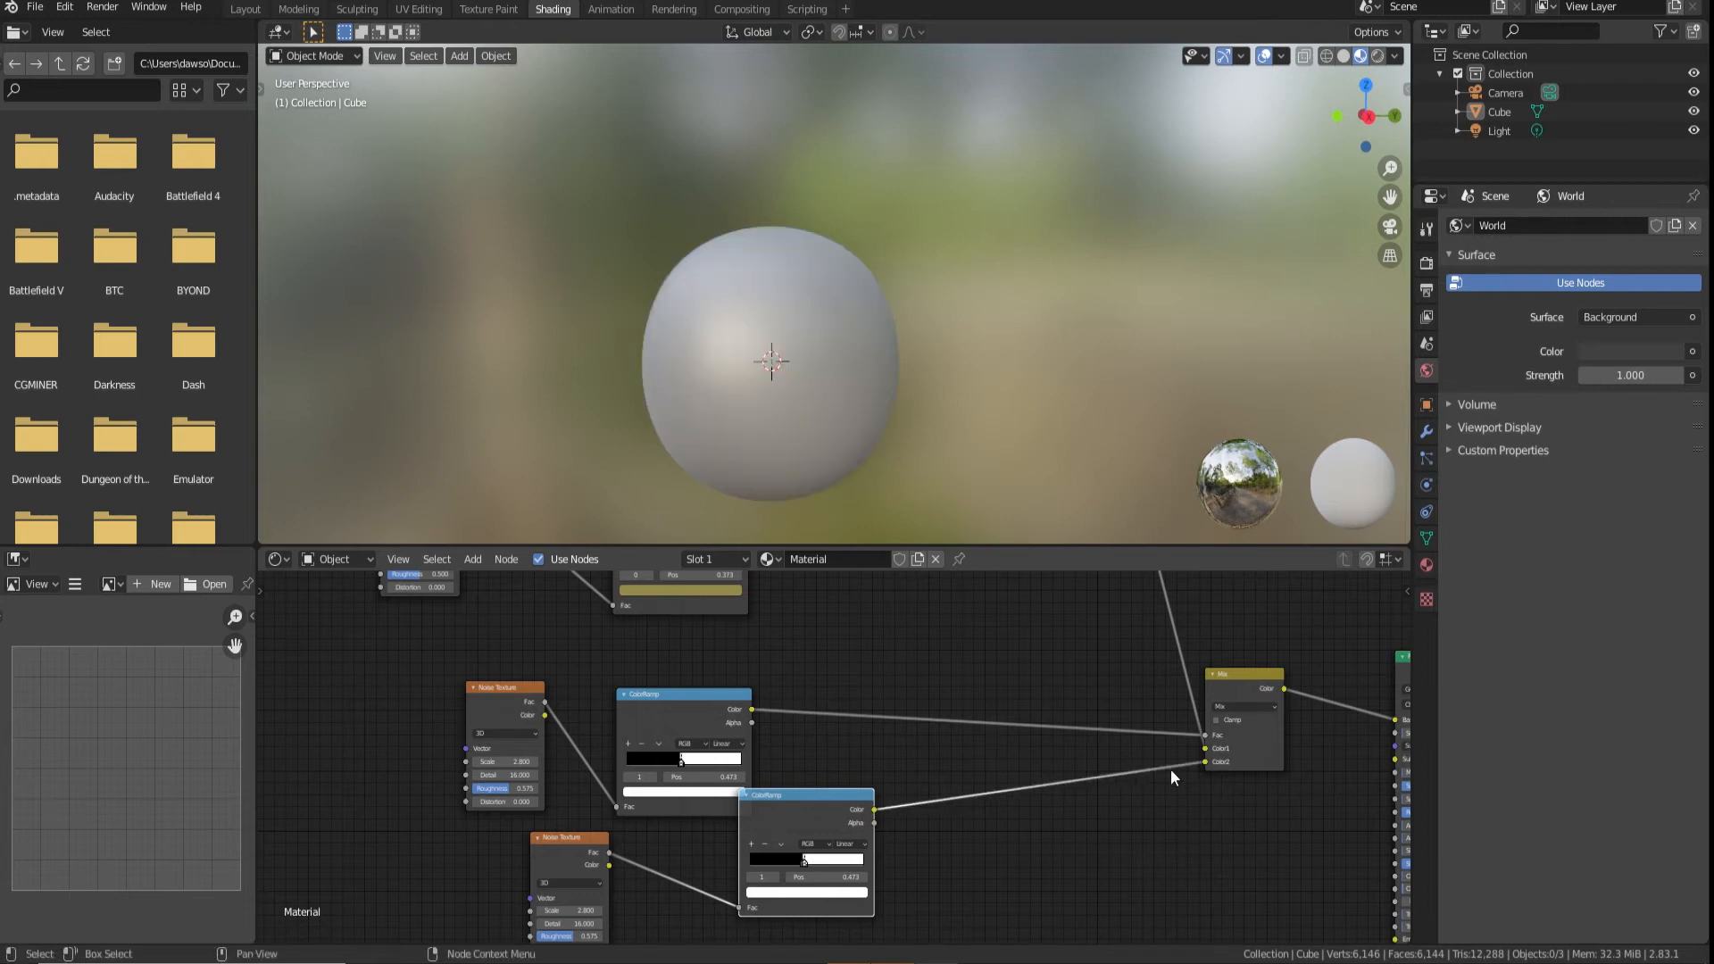
{"action": "left_click_drag", "start_coordinate": [790, 812], "coordinate": [782, 860]}
{"action": "middle_click_drag", "start_coordinate": [859, 757], "coordinate": [973, 660]}
Shift the duplicated ramp's white stop slightly right and recolour it deep blue (H 0.678, S 1.000, V 0.650)
{"action": "scroll", "coordinate": [930, 759], "scroll_direction": "up", "scroll_amount": 10}
{"action": "middle_click_drag", "start_coordinate": [986, 879], "coordinate": [933, 796]}
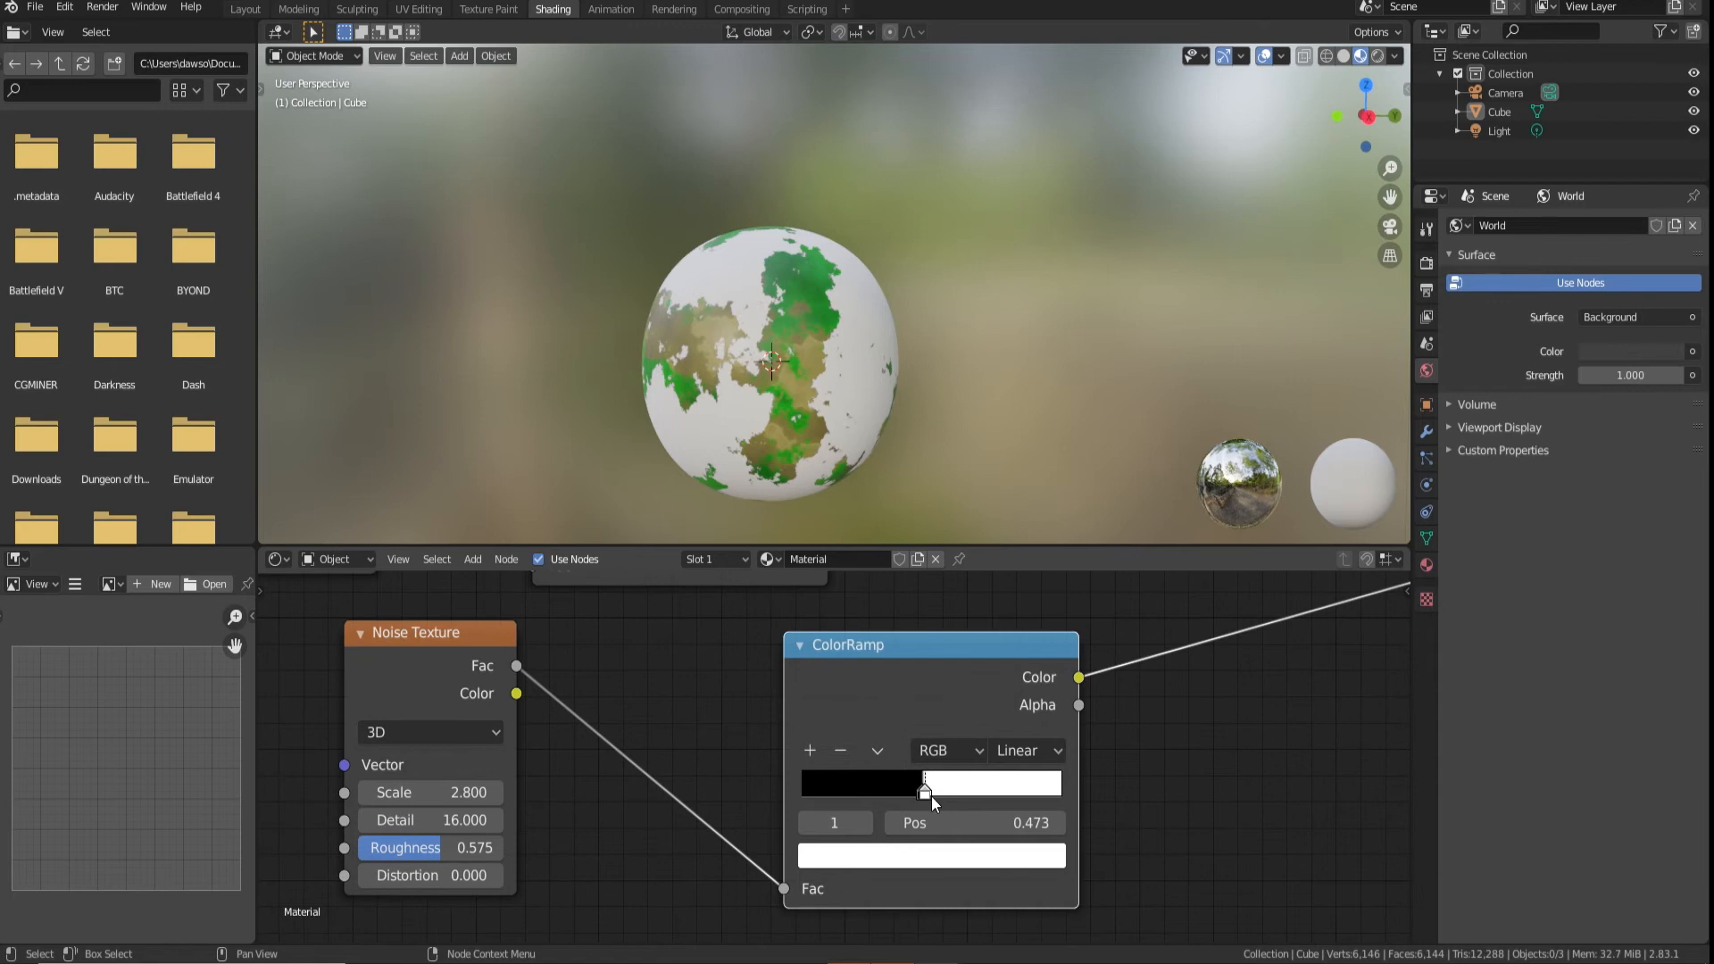
{"action": "left_click_drag", "start_coordinate": [930, 796], "coordinate": [944, 790]}
{"action": "left_click", "coordinate": [936, 859]}
{"action": "left_click_drag", "start_coordinate": [993, 580], "coordinate": [998, 537]}
{"action": "left_click", "coordinate": [1009, 544]}
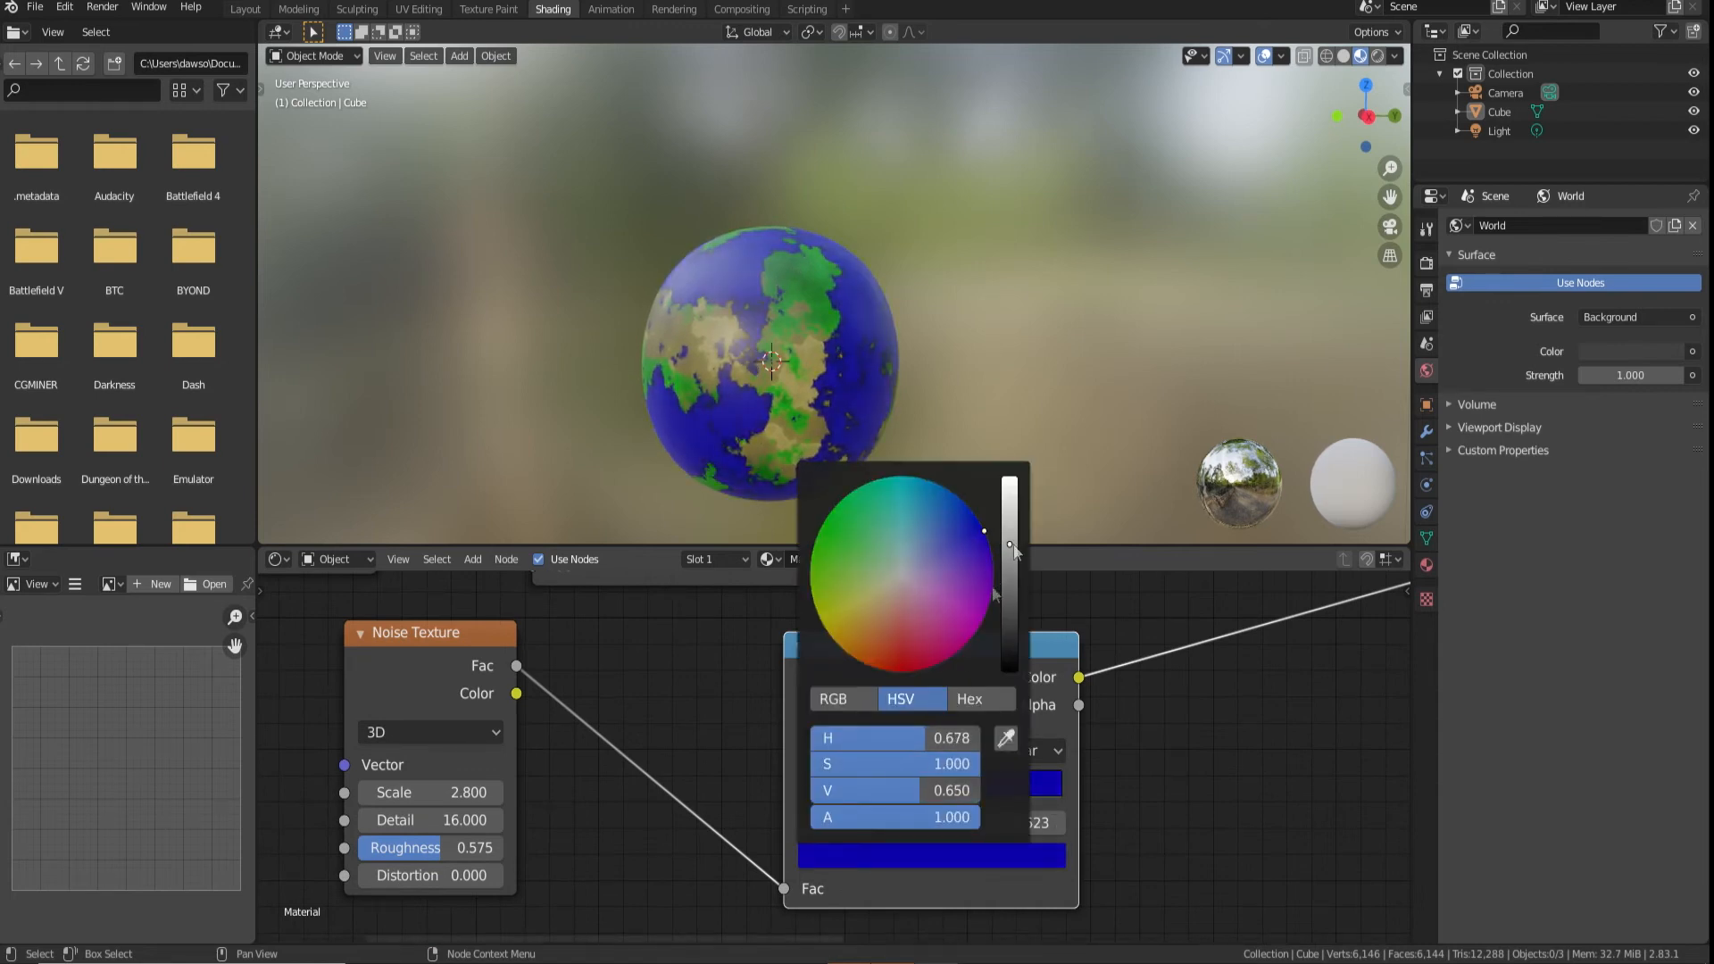
Recolour the ocean ramp's black stop a lighter blue and position it at 0.459
{"action": "left_click", "coordinate": [913, 859]}
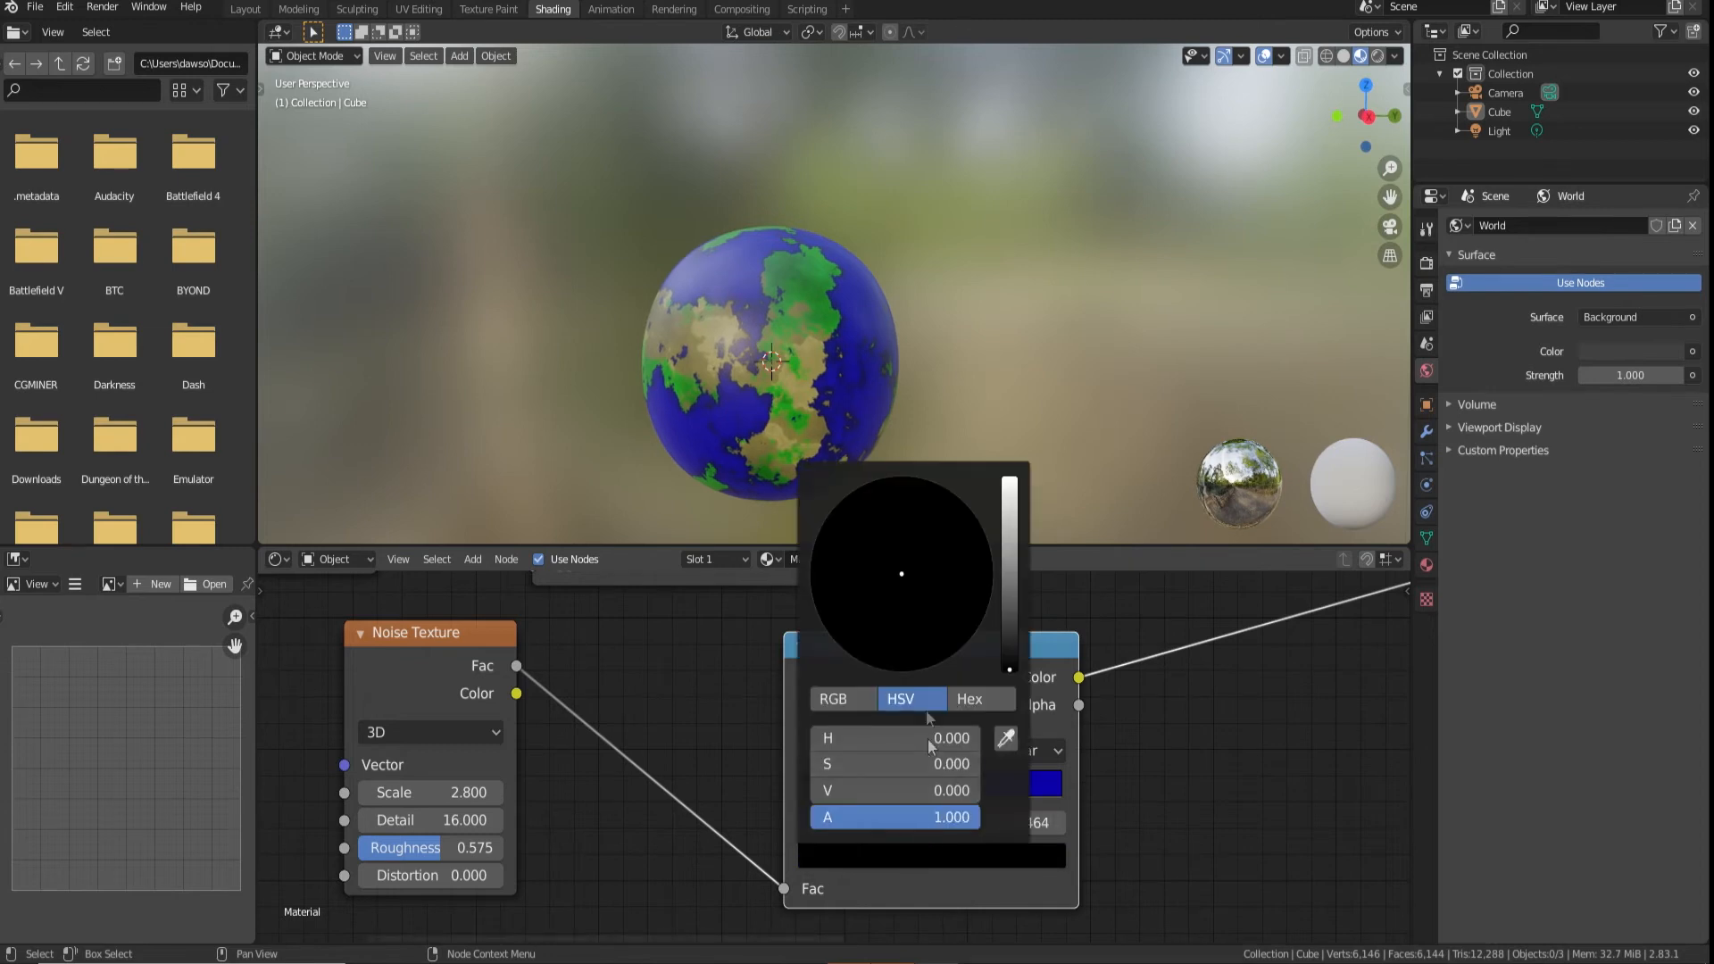
{"action": "left_click_drag", "start_coordinate": [1006, 622], "coordinate": [1009, 579]}
{"action": "mouse_move", "coordinate": [848, 554]}
{"action": "left_mouse_down"}
{"action": "mouse_move", "coordinate": [834, 547]}
{"action": "mouse_move", "coordinate": [983, 540]}
{"action": "mouse_move", "coordinate": [913, 524]}
{"action": "left_mouse_up"}
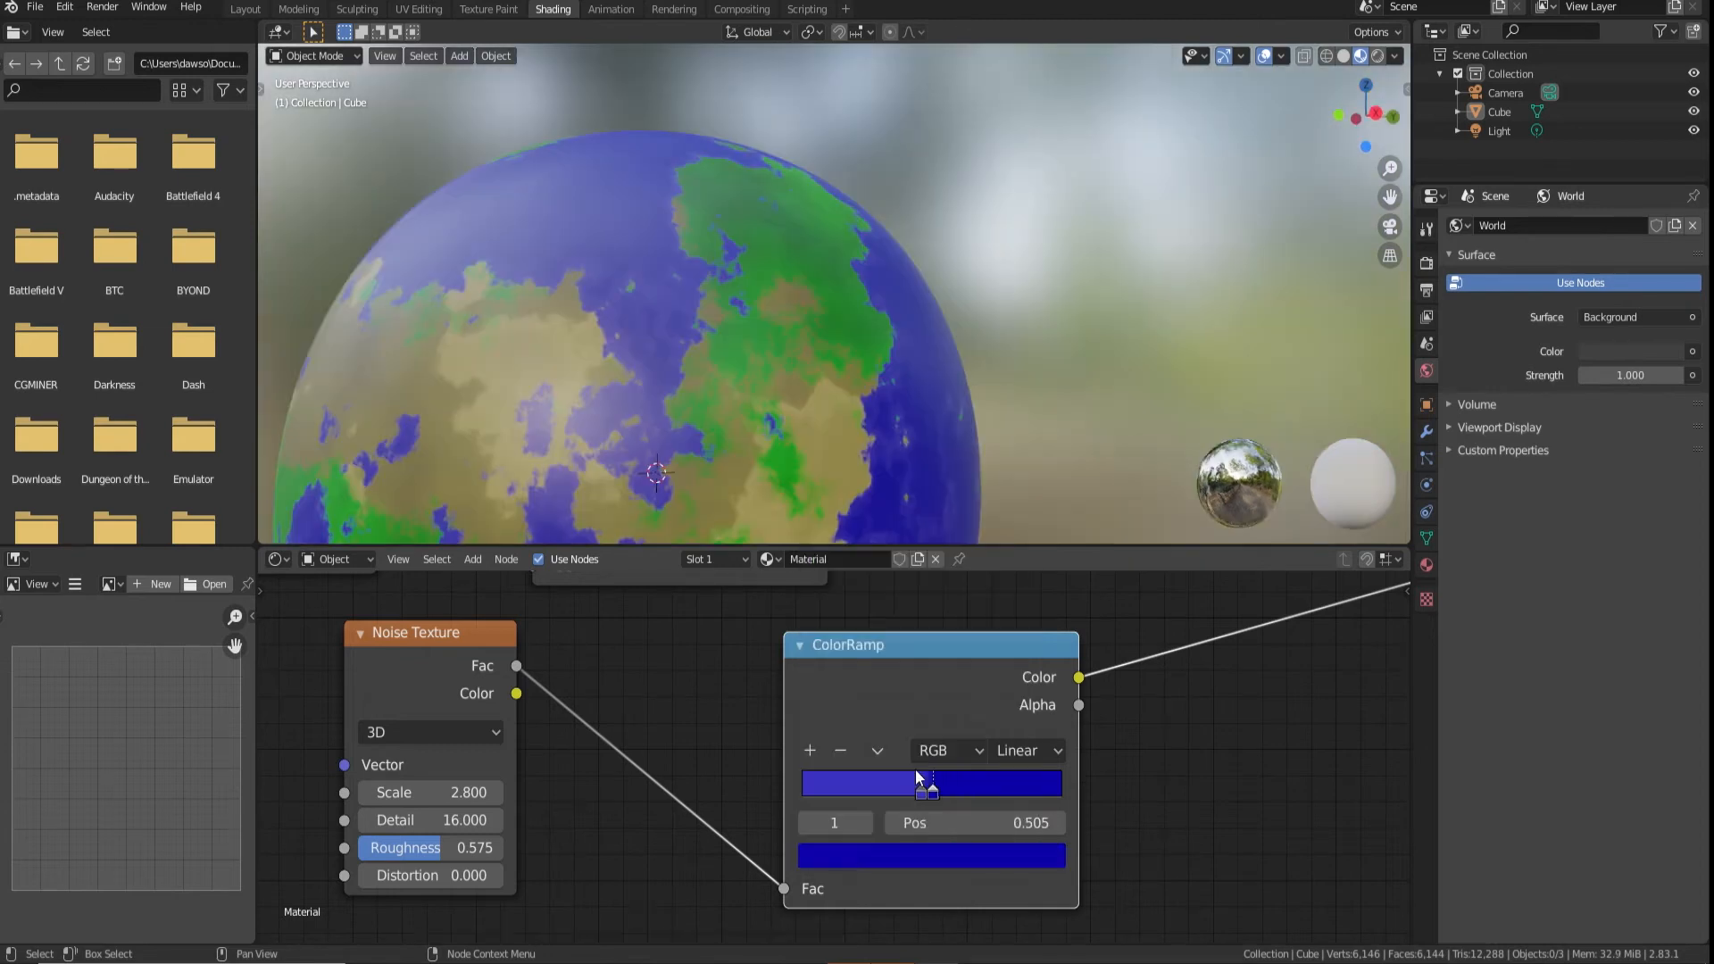
{"action": "left_click", "coordinate": [919, 792]}
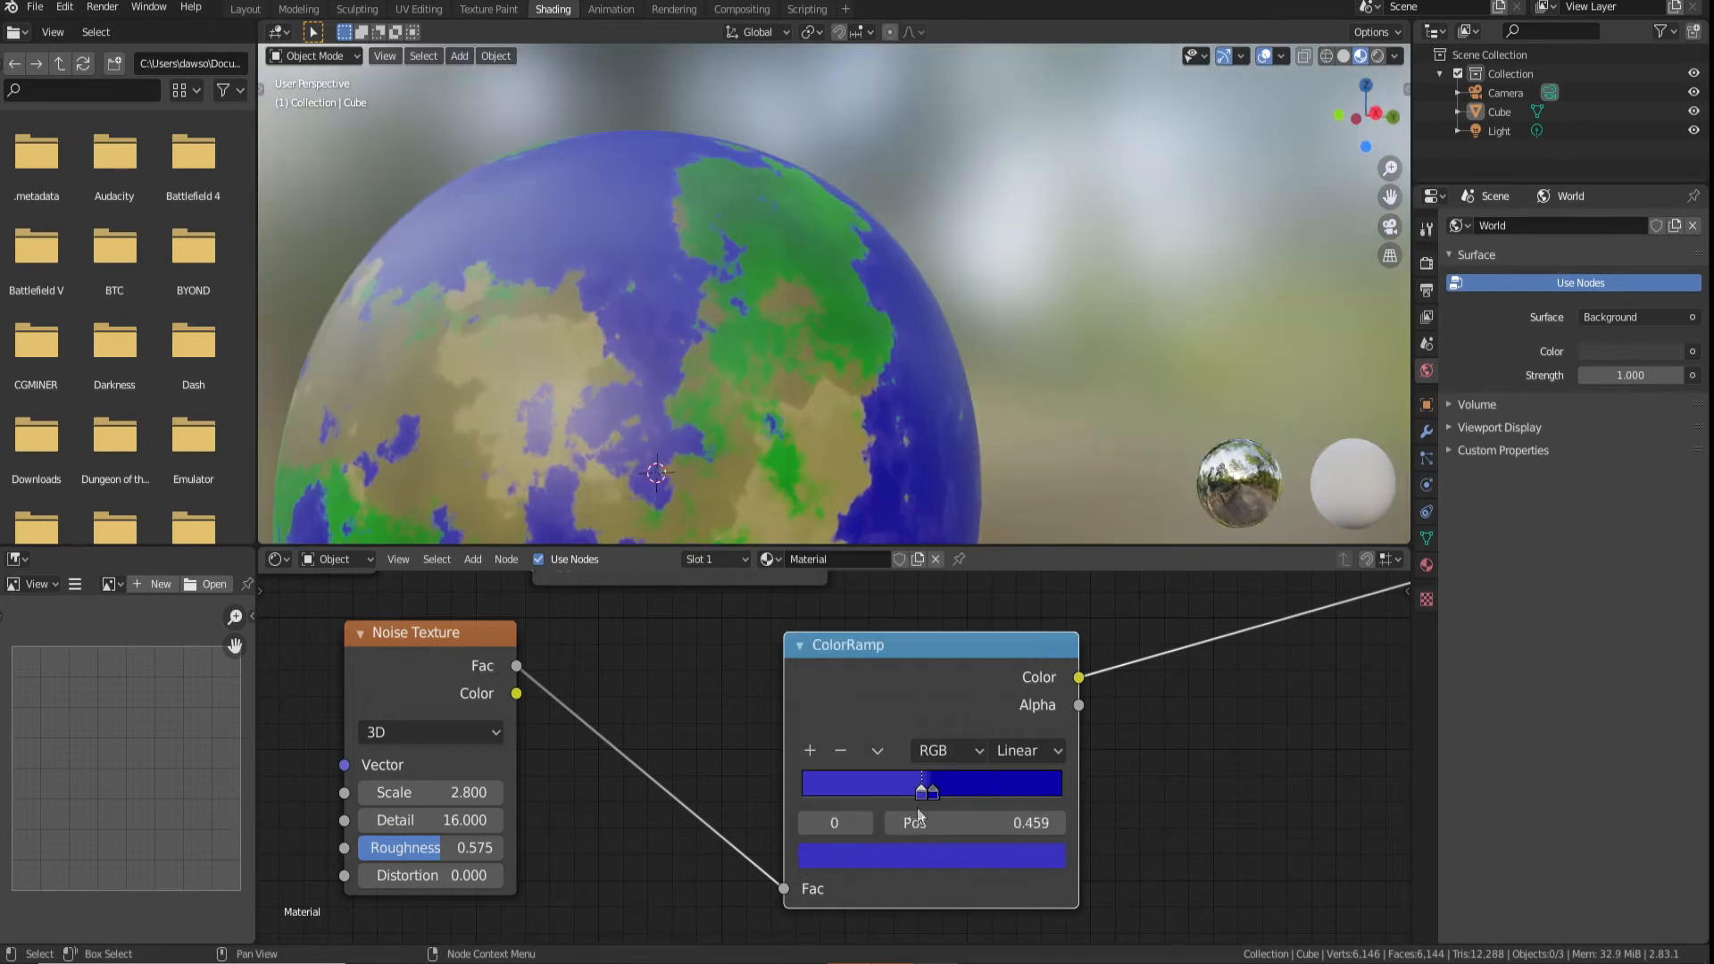
Add a stop to the ocean ramp, colour the first stop sandy tan (H 0.075, S 0.374, V 0.698), and place light blue at 0.486
{"action": "left_click", "coordinate": [811, 757]}
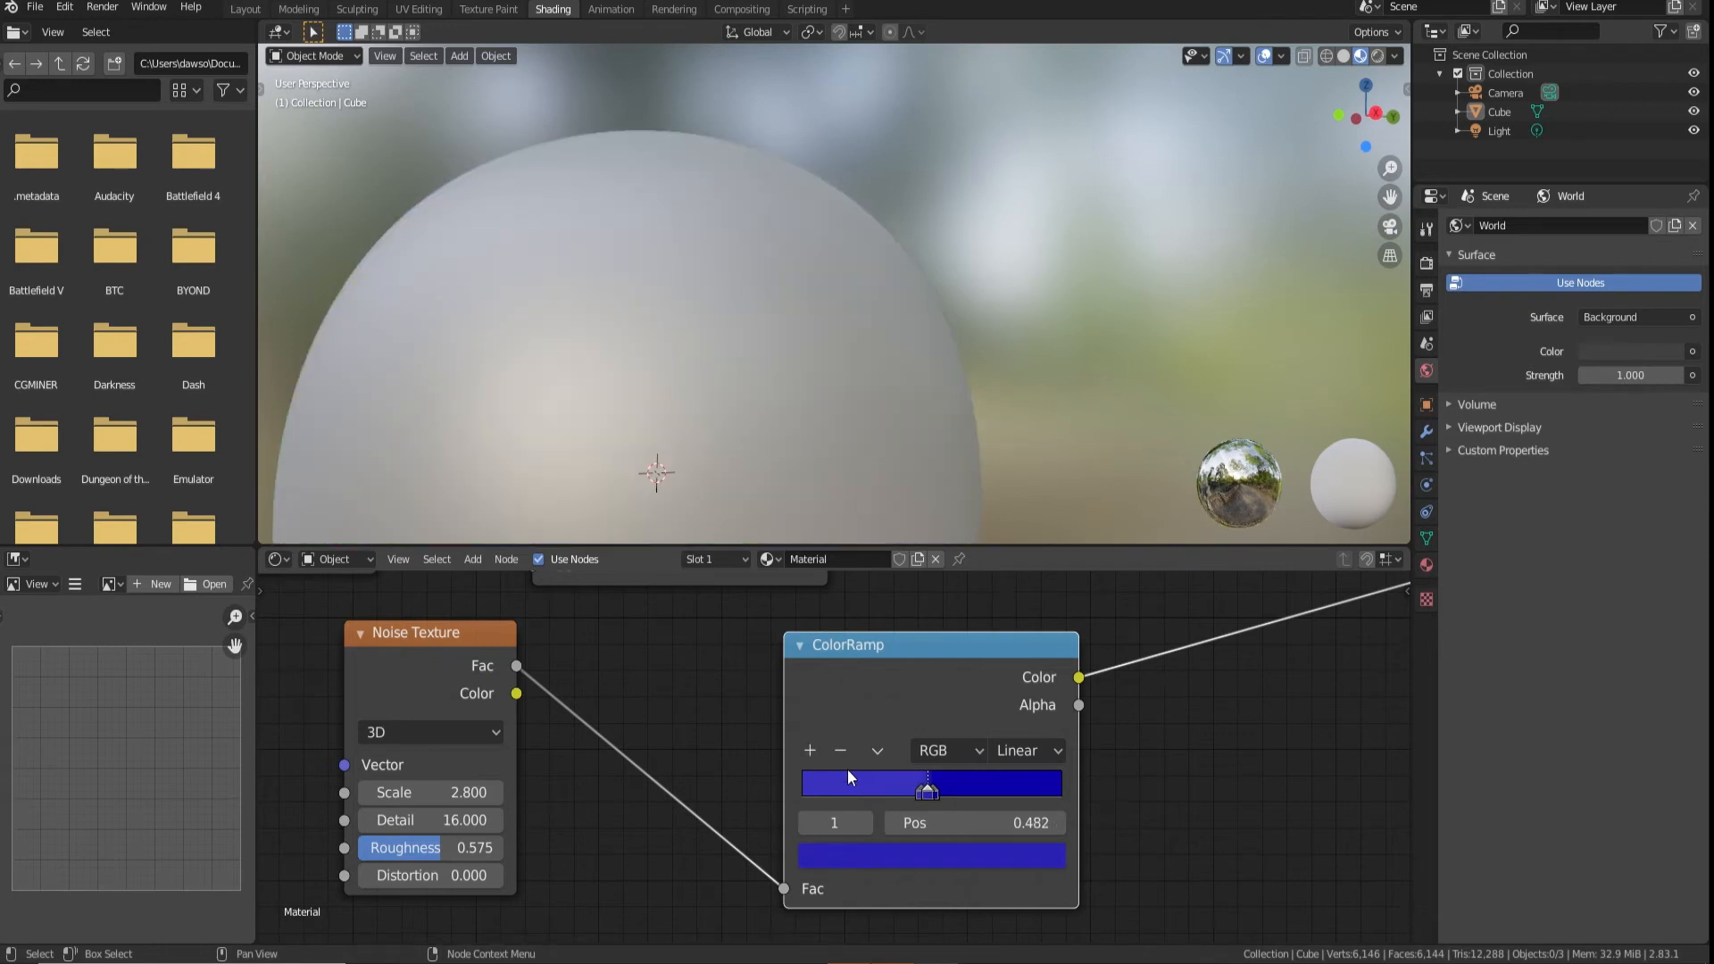
{"action": "left_click", "coordinate": [896, 794]}
{"action": "left_click", "coordinate": [920, 855]}
{"action": "left_click_drag", "start_coordinate": [904, 576], "coordinate": [891, 589]}
{"action": "left_click_drag", "start_coordinate": [888, 593], "coordinate": [886, 607]}
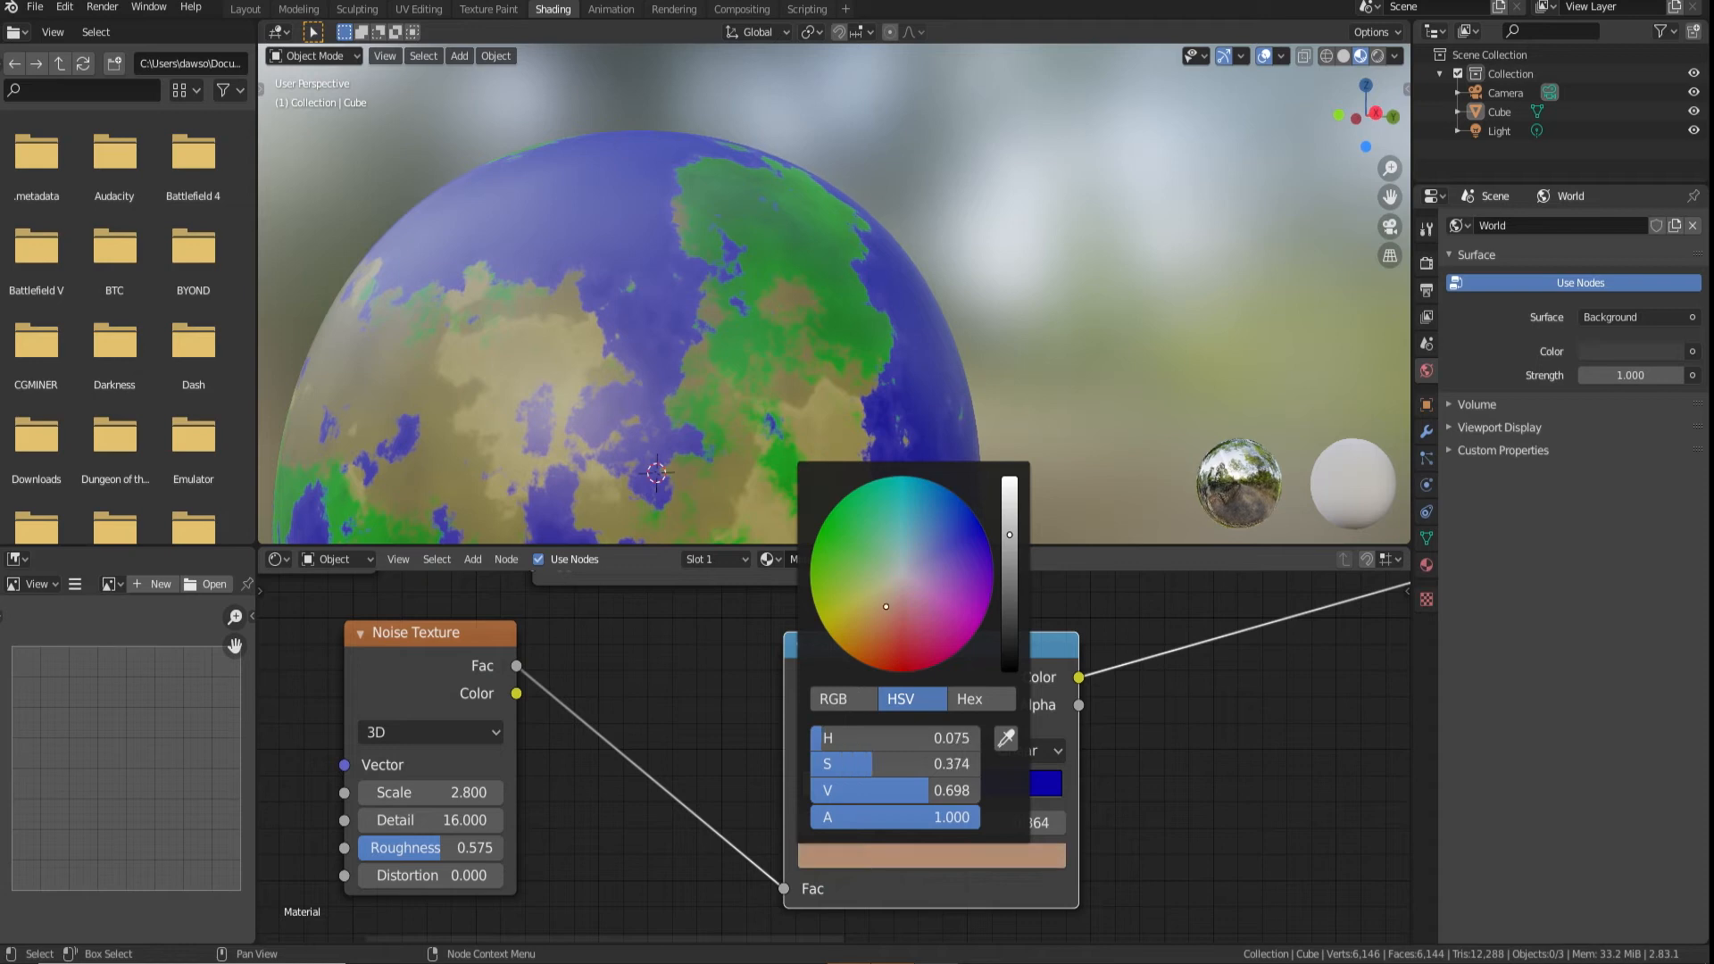
{"action": "left_click_drag", "start_coordinate": [884, 797], "coordinate": [930, 791]}
{"action": "left_click", "coordinate": [925, 793]}
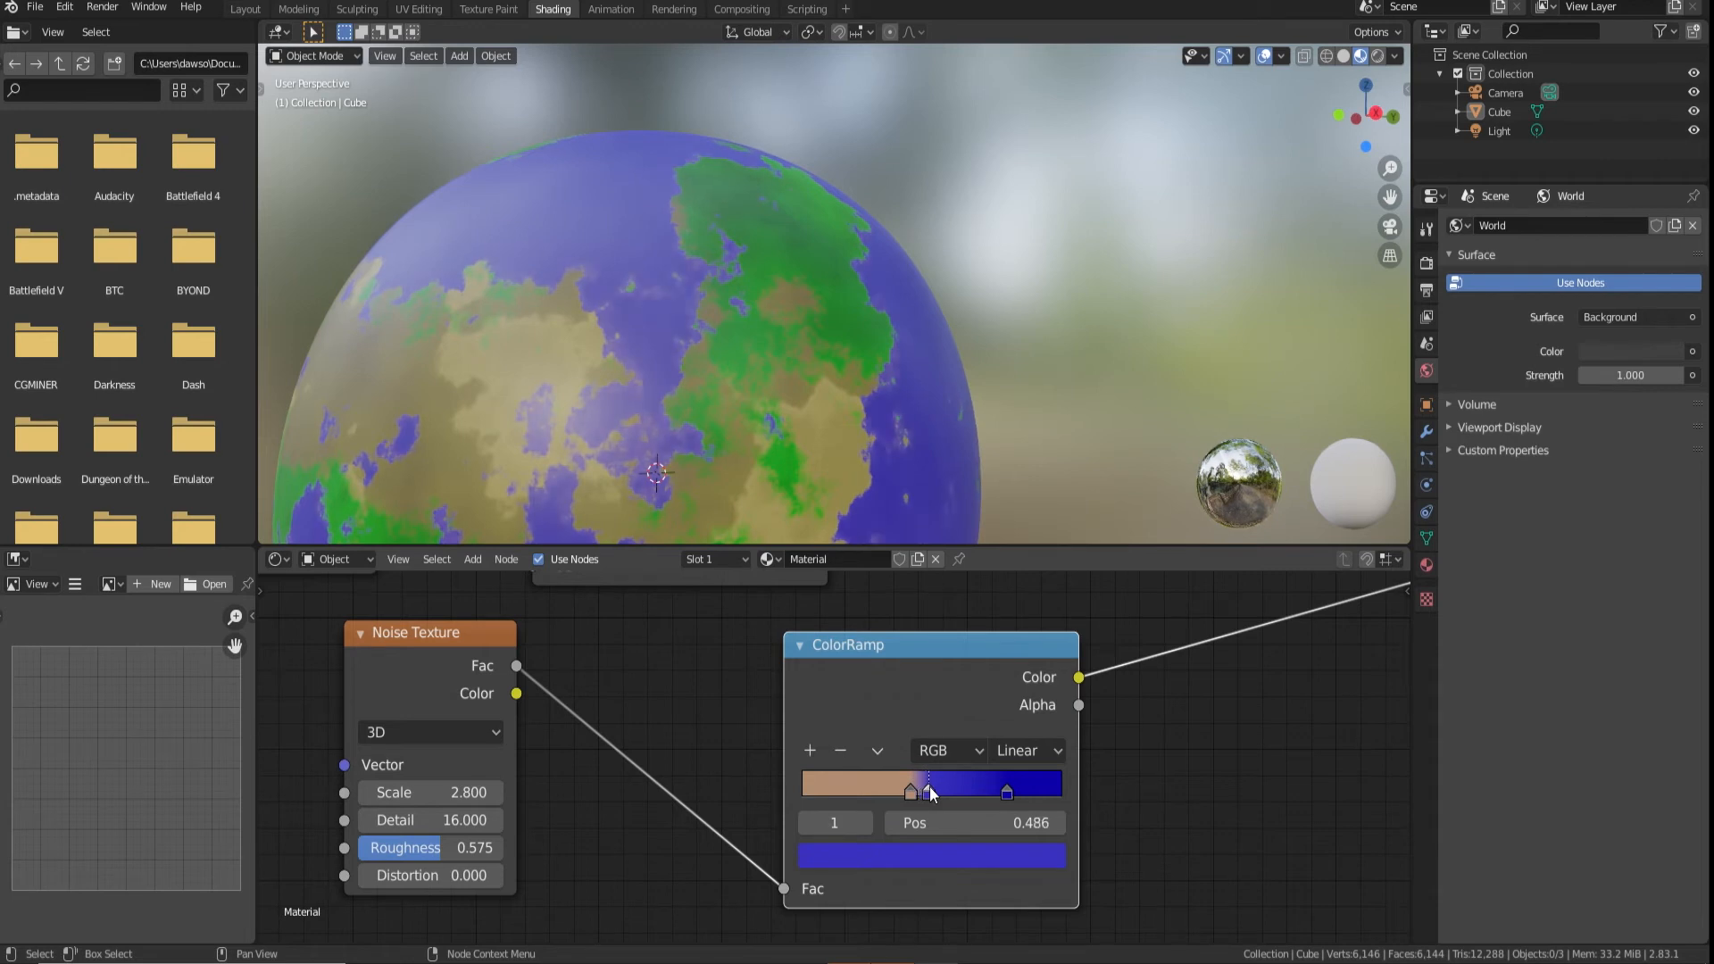
Move the ocean ramp's deep blue stop closer to light blue and add a dark navy stop (H 0.675, S 0.815, V 0.234) at 0.759
{"action": "scroll", "coordinate": [739, 325], "scroll_direction": "down", "scroll_amount": 3}
{"action": "middle_click_drag", "start_coordinate": [753, 350], "coordinate": [893, 355]}
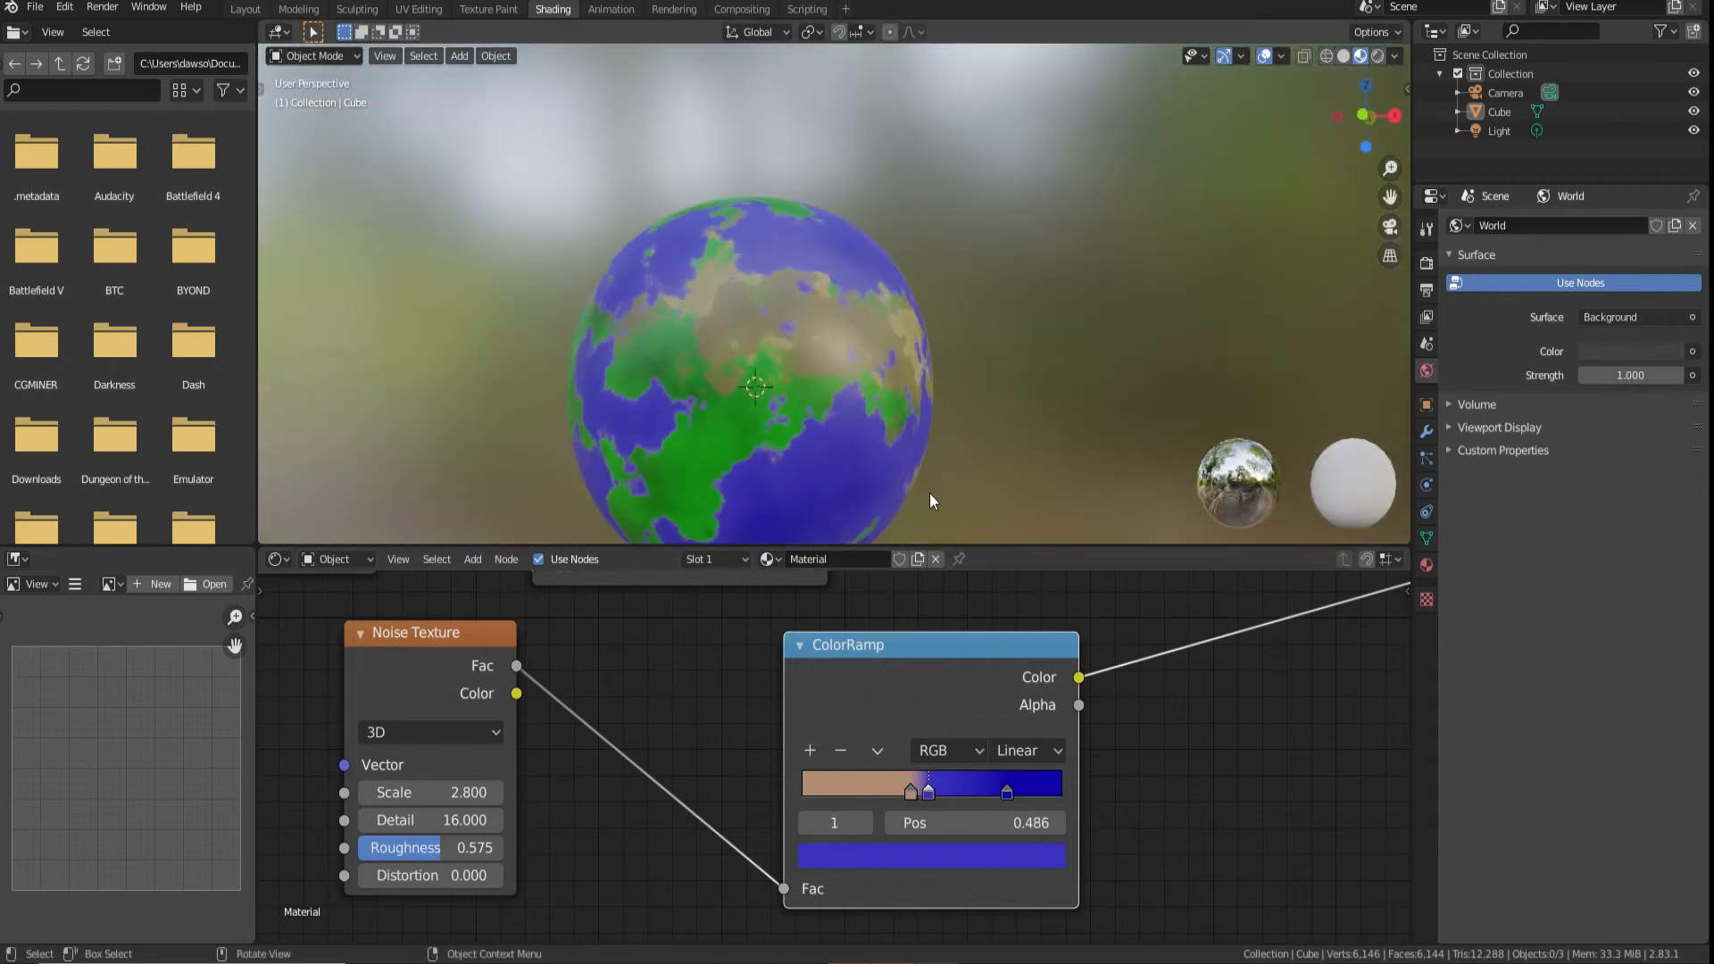
{"action": "left_click_drag", "start_coordinate": [1007, 791], "coordinate": [973, 782]}
{"action": "left_click", "coordinate": [809, 750]}
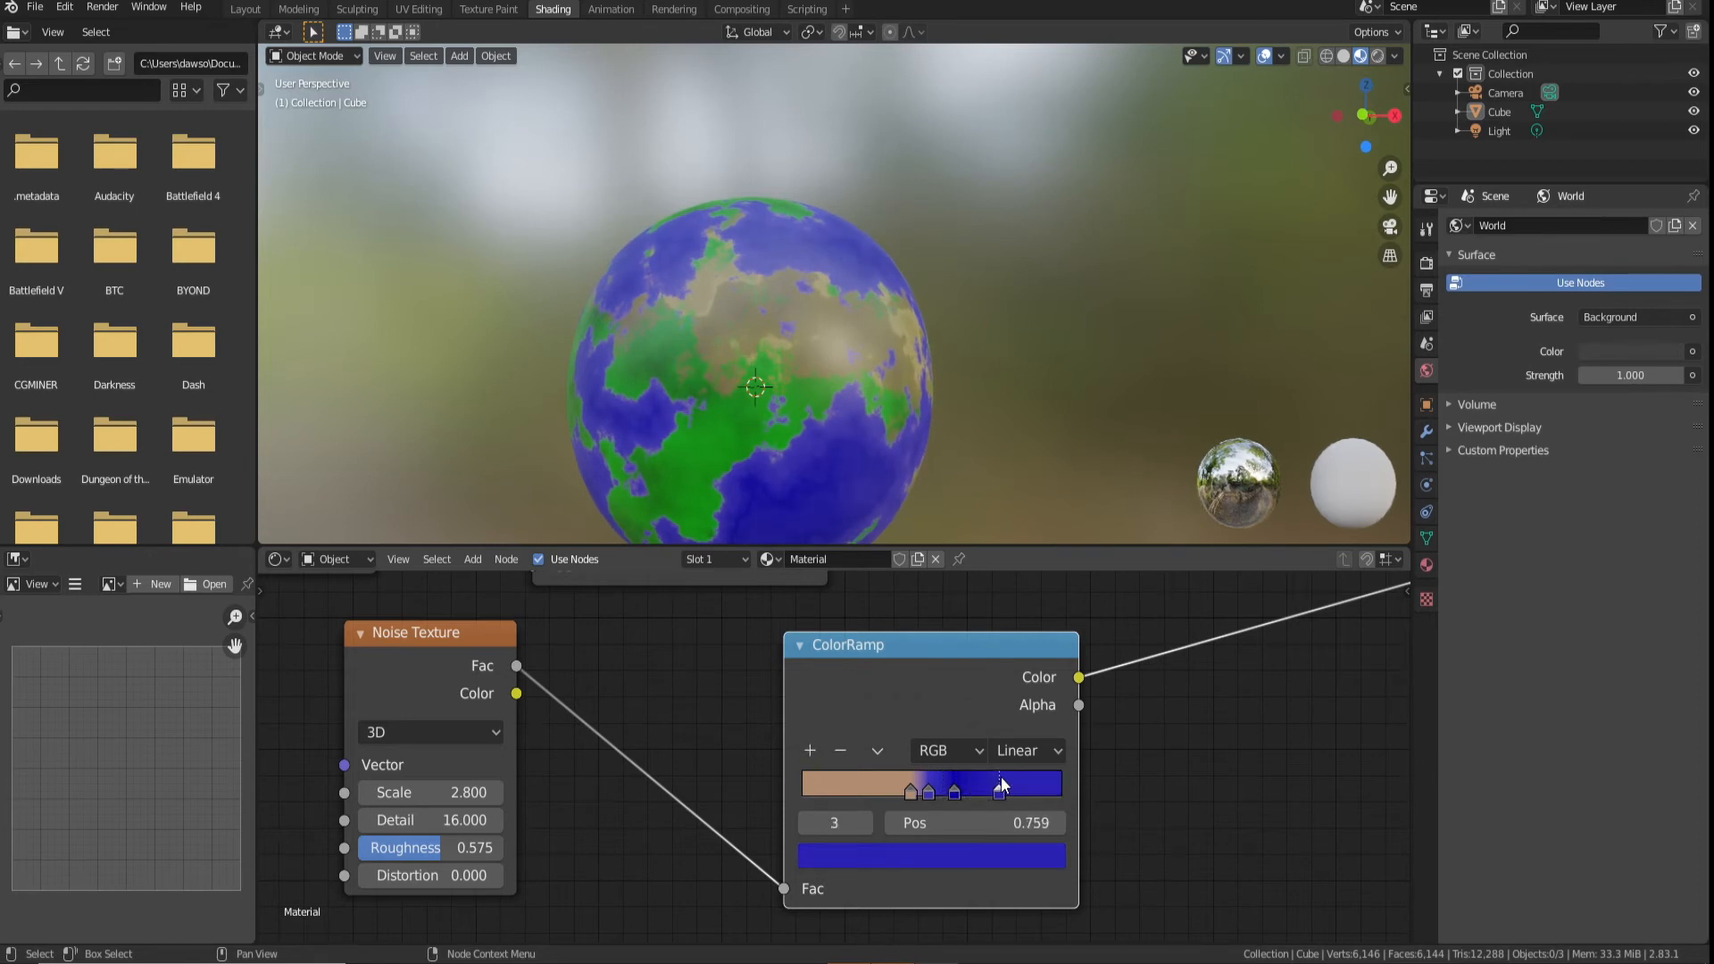
{"action": "left_click", "coordinate": [1000, 855]}
{"action": "left_click_drag", "start_coordinate": [1013, 596], "coordinate": [1009, 626]}
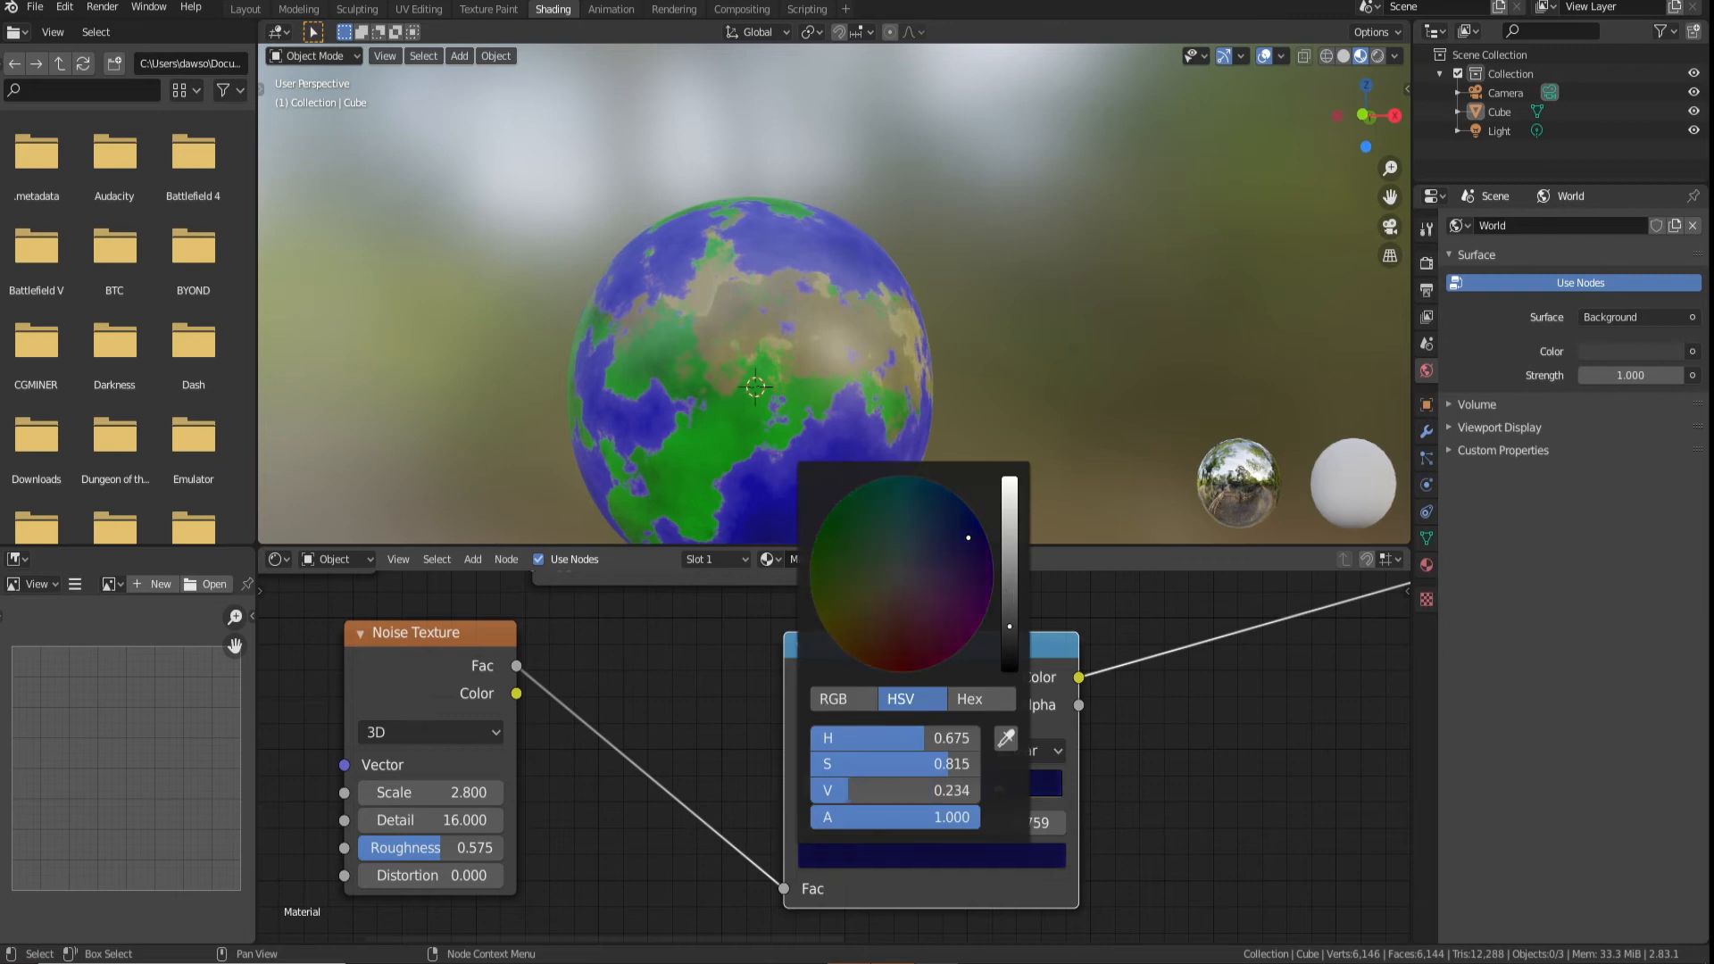
Make room before the Material Output and place a duplicate of the Principled BSDF above the original
{"action": "middle_click_drag", "start_coordinate": [968, 420], "coordinate": [832, 396]}
{"action": "scroll", "coordinate": [796, 416], "scroll_direction": "down", "scroll_amount": 4}
{"action": "scroll", "coordinate": [999, 399], "scroll_direction": "up", "scroll_amount": 3}
{"action": "scroll", "coordinate": [998, 399], "scroll_direction": "down", "scroll_amount": 4}
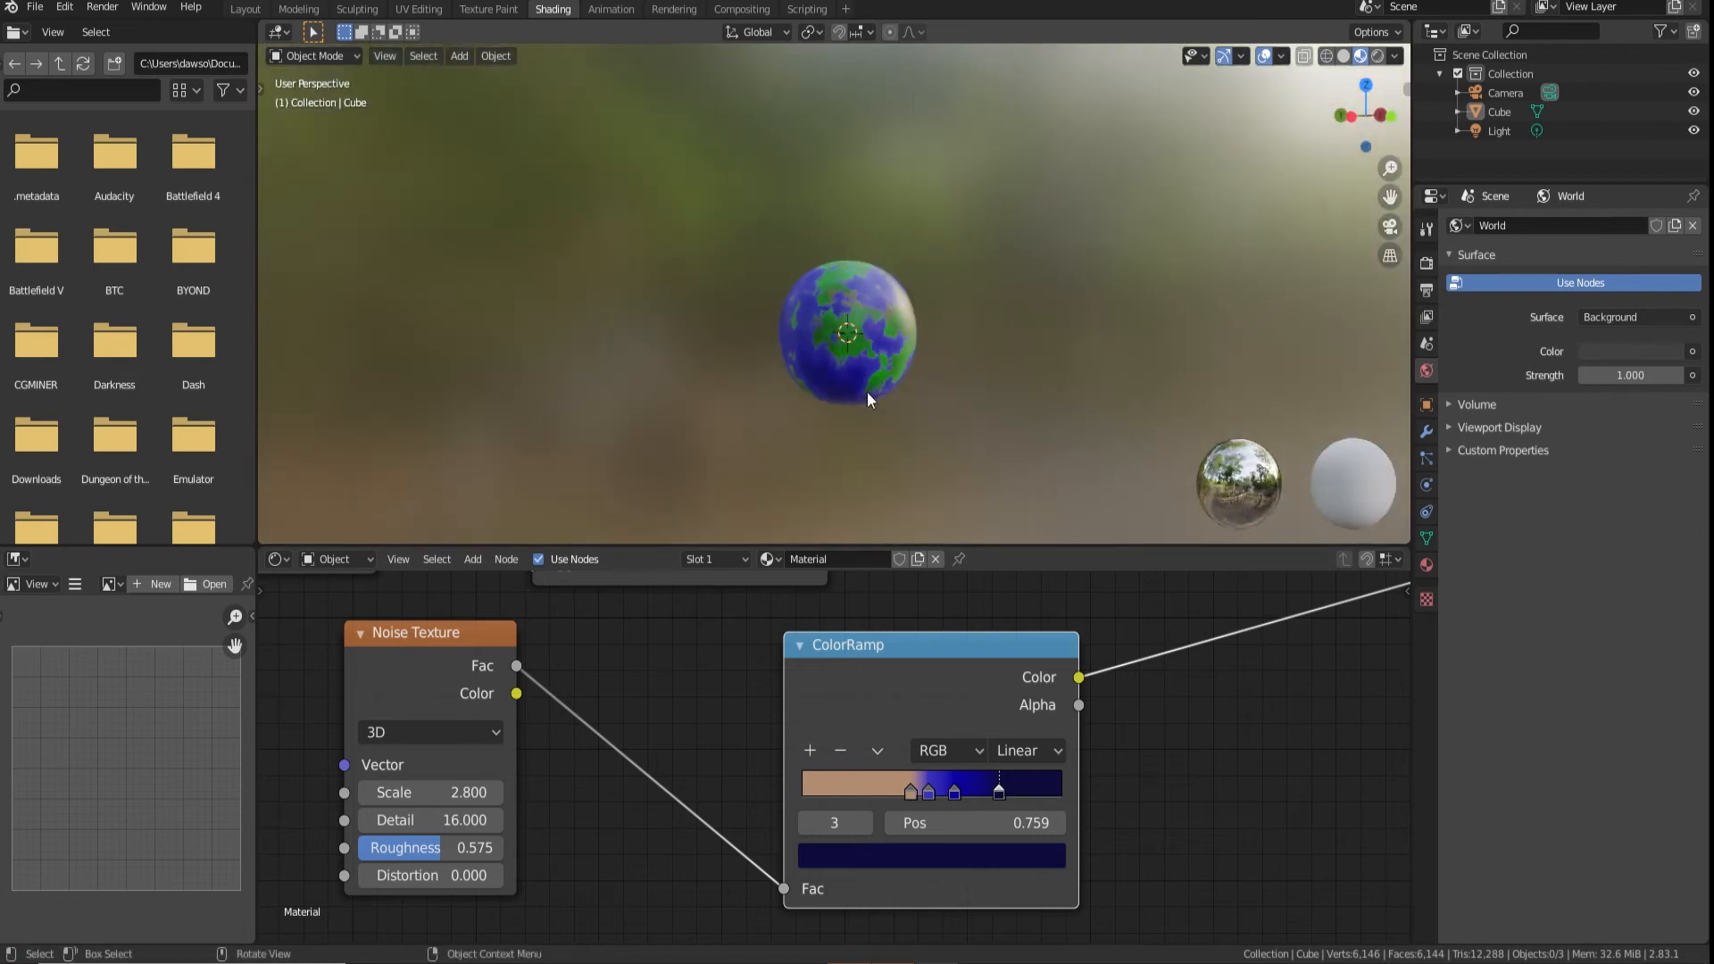
{"action": "scroll", "coordinate": [901, 683], "scroll_direction": "down", "scroll_amount": 8}
{"action": "middle_click_drag", "start_coordinate": [1053, 634], "coordinate": [639, 767]}
{"action": "scroll", "coordinate": [842, 766], "scroll_direction": "up", "scroll_amount": 4}
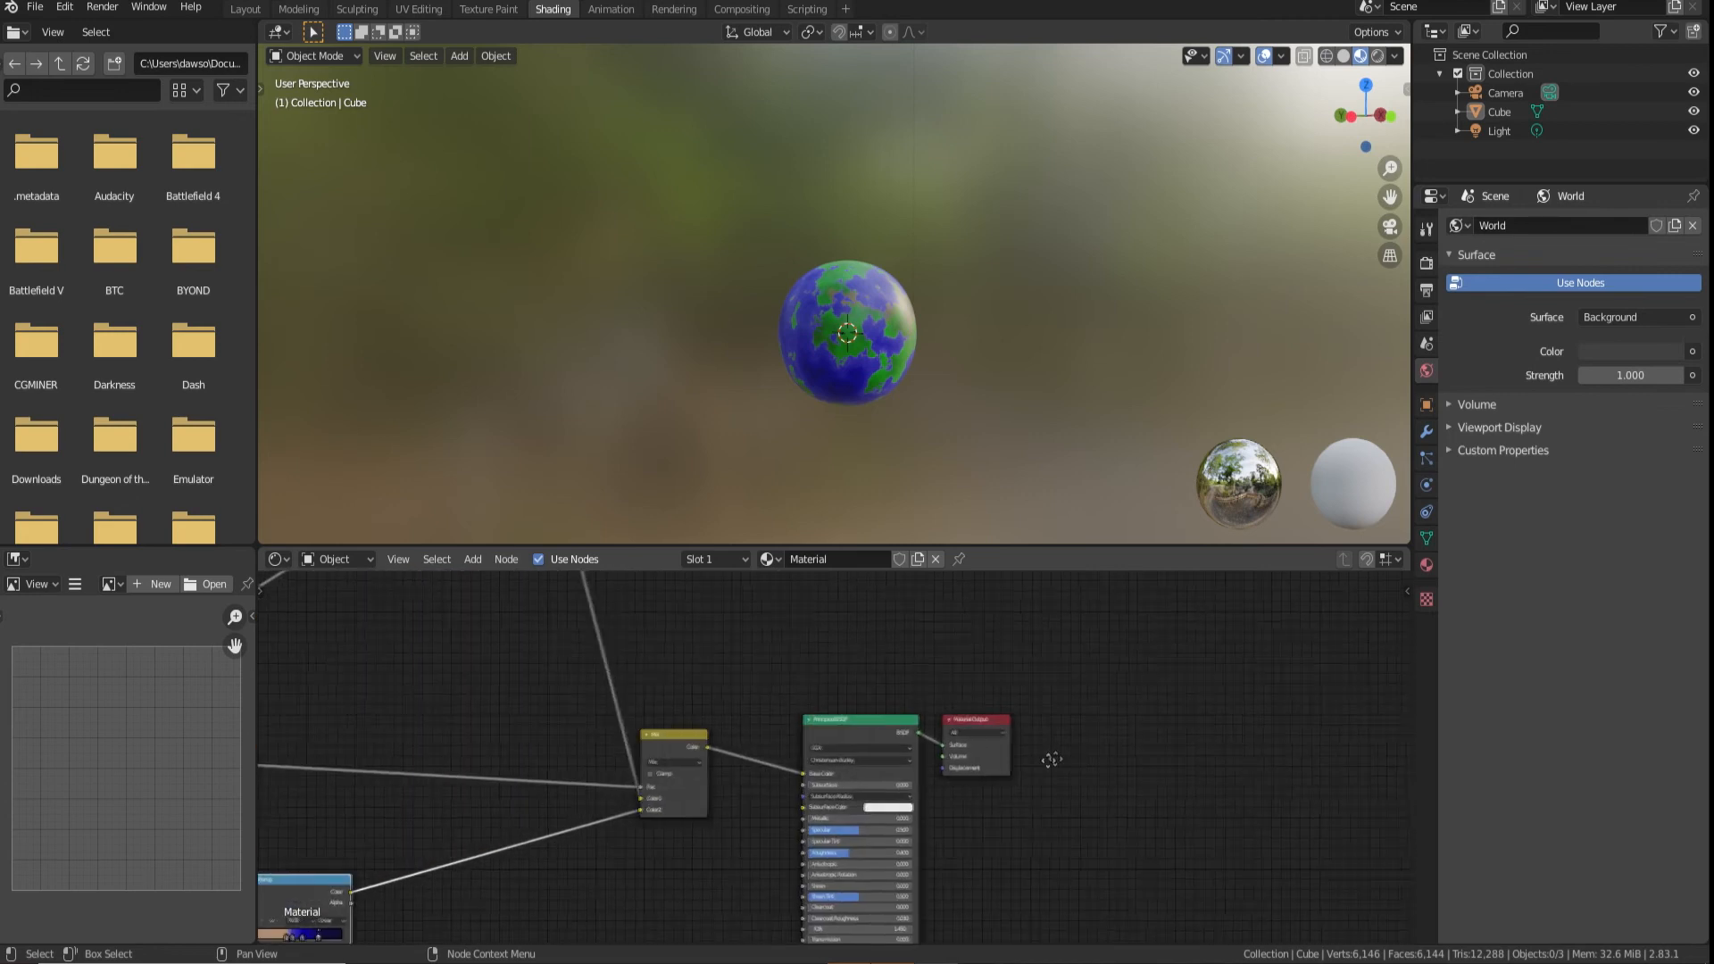
{"action": "middle_click_drag", "start_coordinate": [1048, 758], "coordinate": [906, 762]}
{"action": "left_click_drag", "start_coordinate": [824, 736], "coordinate": [1054, 714]}
{"action": "left_click", "coordinate": [704, 735]}
{"action": "key", "text": "shift+d"}
{"action": "left_click", "coordinate": [699, 413]}
Add a Mix Shader that combines both Principled BSDF nodes into the Material Output's surface
{"action": "left_click", "coordinate": [472, 560]}
{"action": "left_click", "coordinate": [496, 589]}
{"action": "type", "text": "mix"}
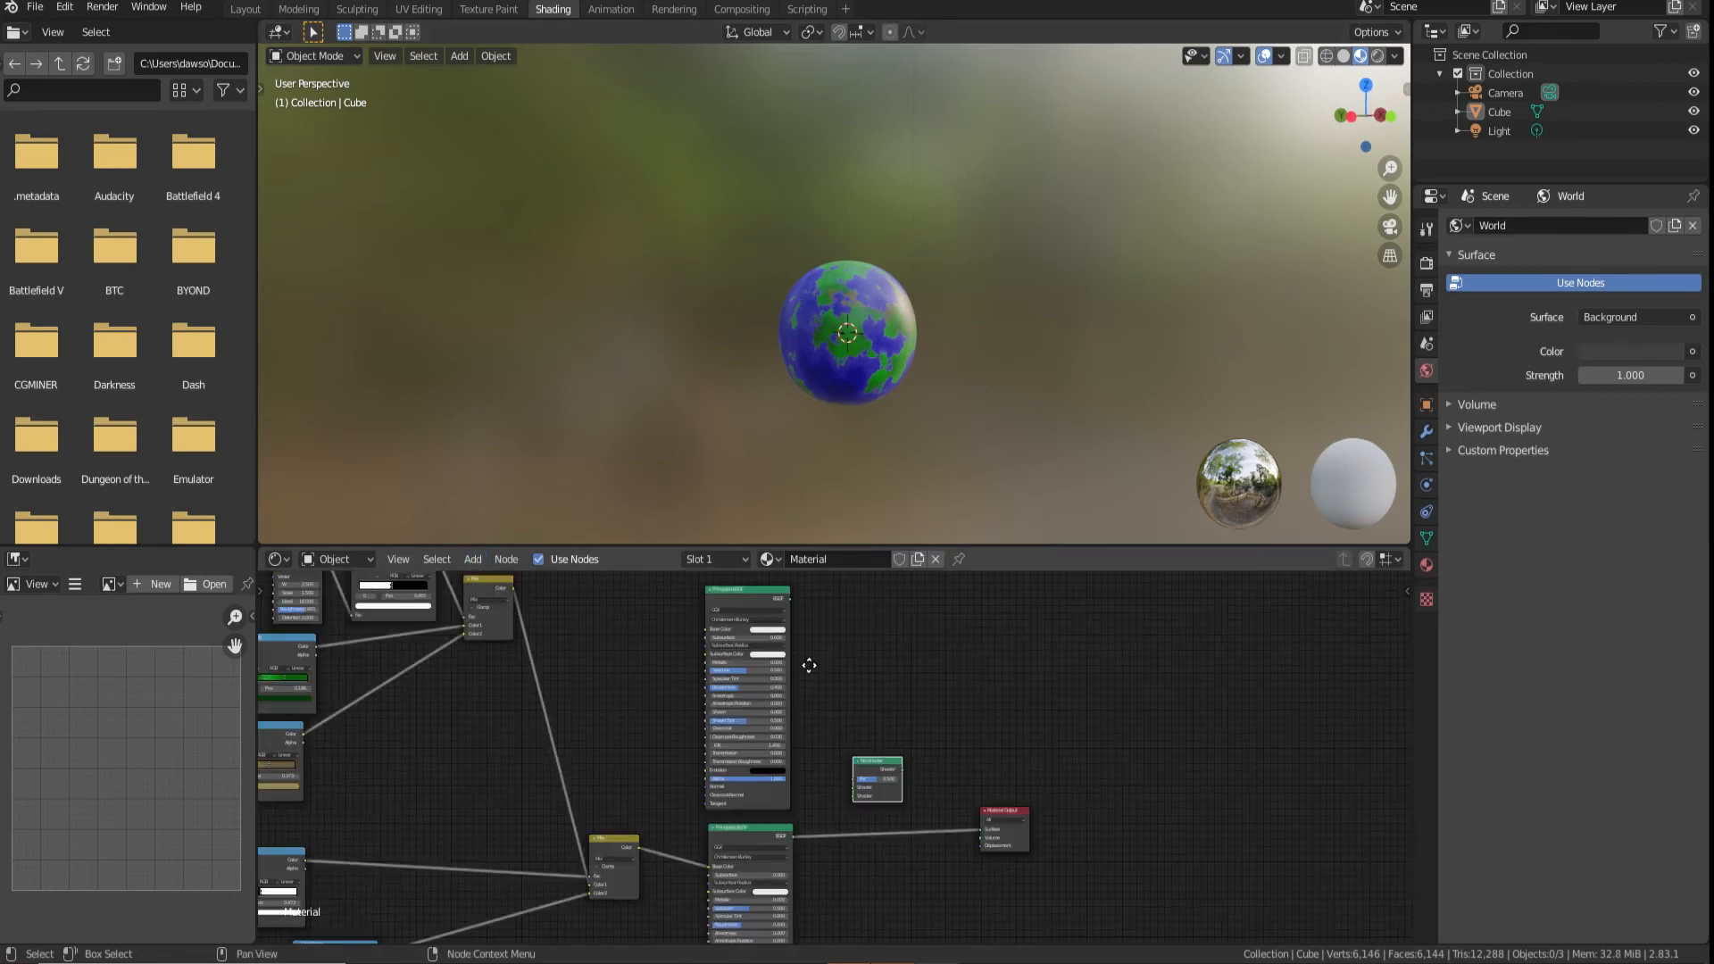
{"action": "left_click_drag", "start_coordinate": [790, 606], "coordinate": [853, 793]}
{"action": "left_click_drag", "start_coordinate": [791, 848], "coordinate": [989, 856]}
Add a Fresnel node and connect its Fac output to the Mix Shader's factor
{"action": "left_click", "coordinate": [472, 560]}
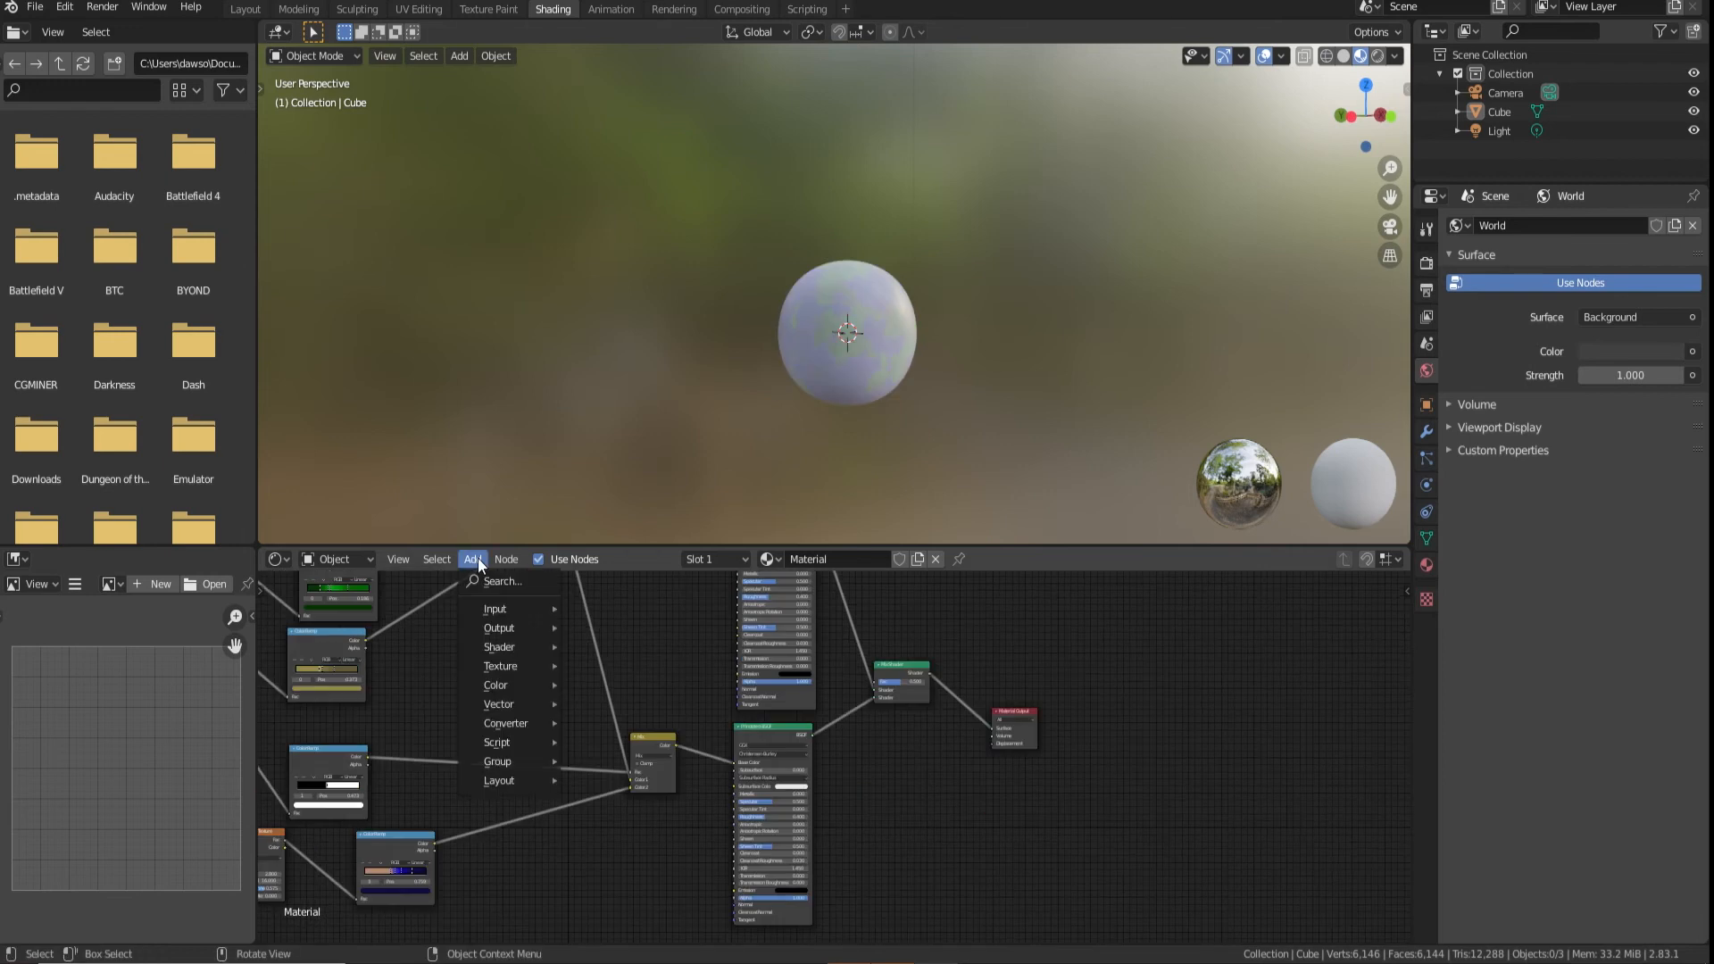
{"action": "left_click", "coordinate": [488, 585]}
{"action": "type", "text": "fres"}
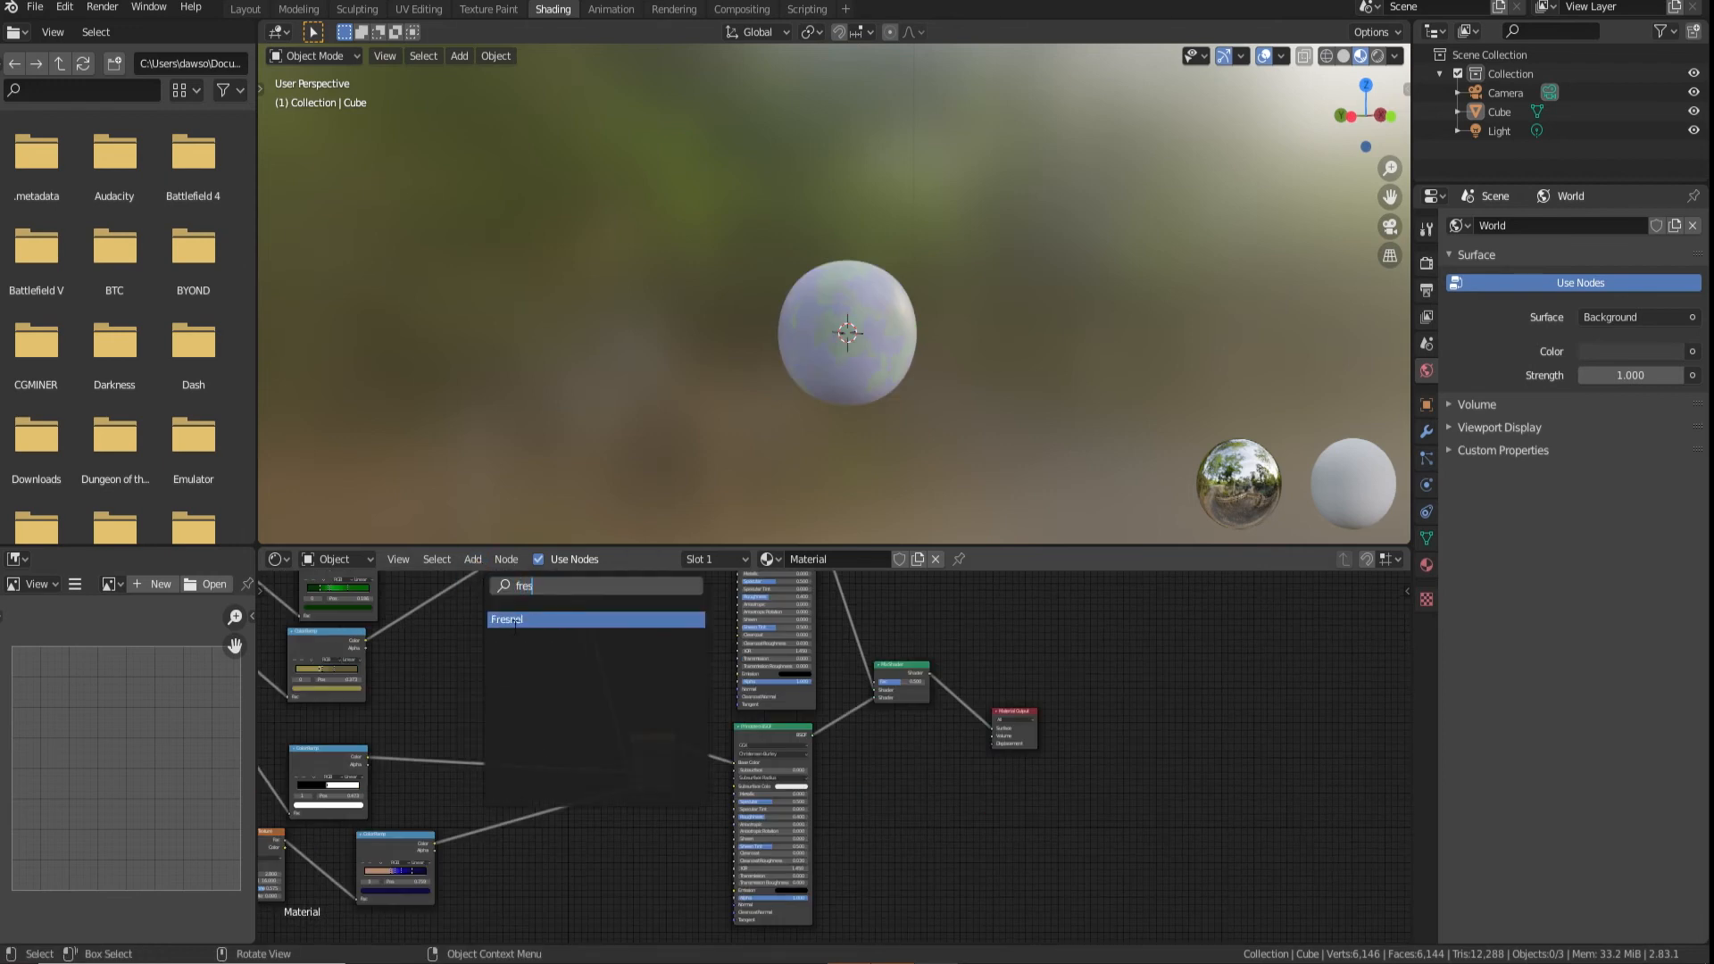
{"action": "left_click", "coordinate": [514, 619]}
{"action": "left_click", "coordinate": [680, 611]}
{"action": "left_click_drag", "start_coordinate": [680, 611], "coordinate": [878, 683]}
Set the duplicated Principled BSDF's base colour to cyan (H 0.518, S 0.633, V 0.906)
{"action": "scroll", "coordinate": [908, 722], "scroll_direction": "up", "scroll_amount": 4}
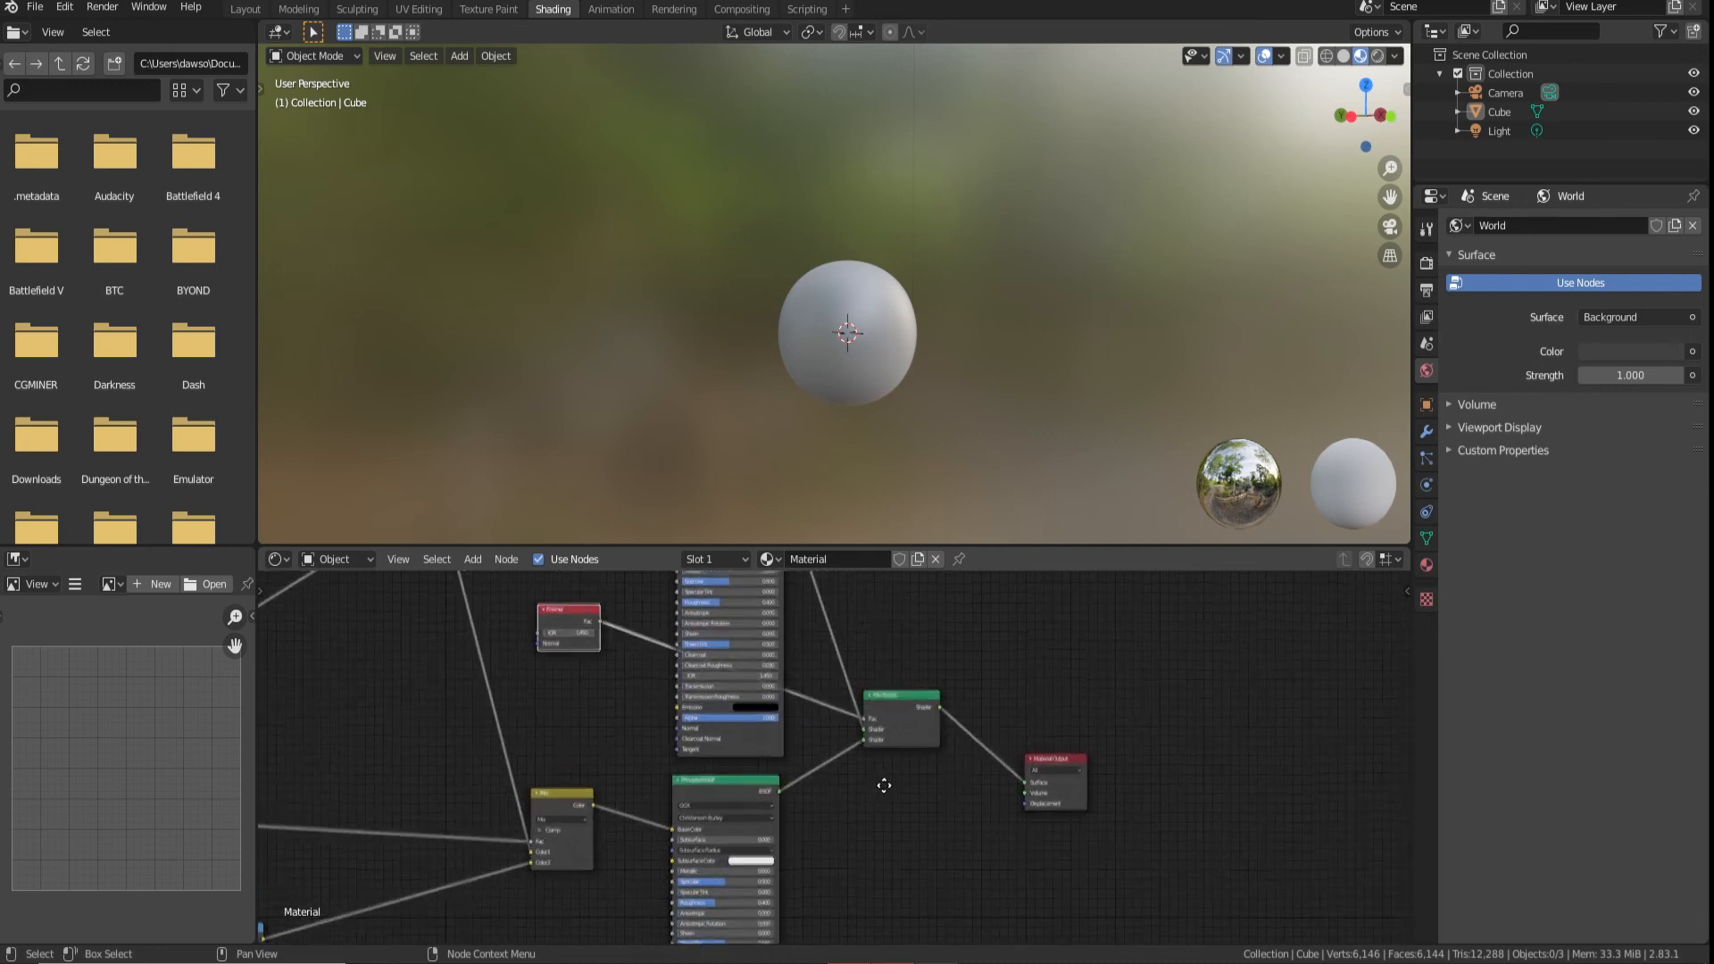
{"action": "left_click_drag", "start_coordinate": [971, 851], "coordinate": [967, 839]}
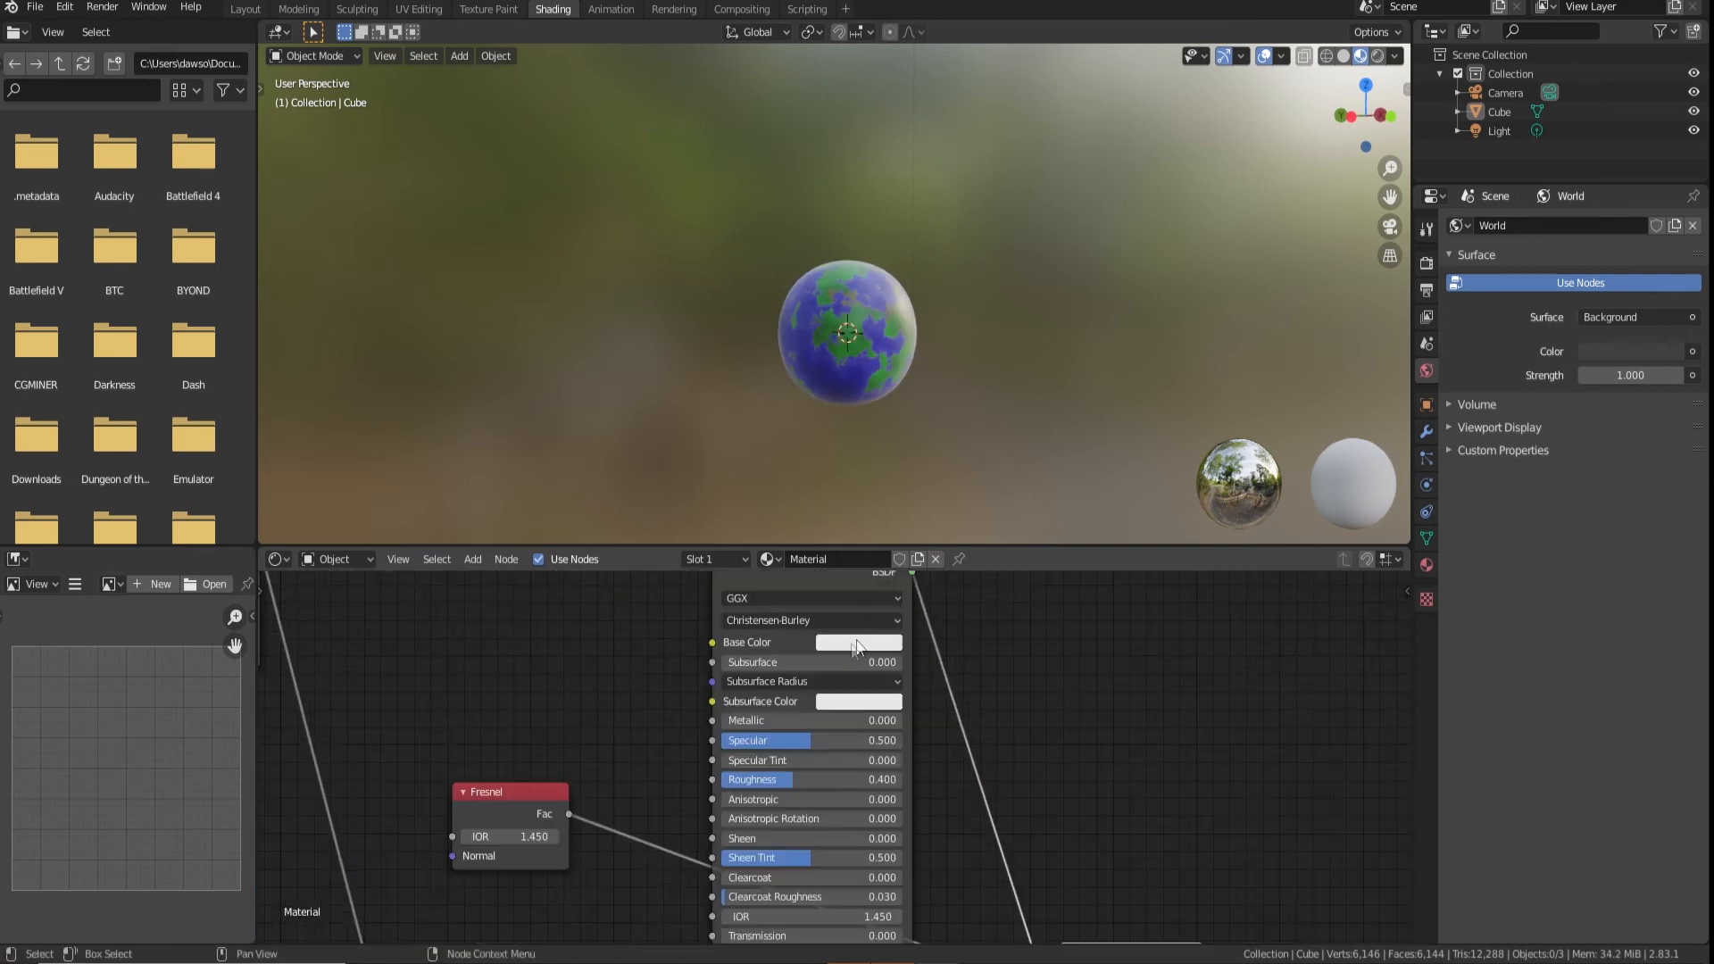
{"action": "left_click", "coordinate": [853, 643]}
{"action": "left_click_drag", "start_coordinate": [894, 463], "coordinate": [890, 421]}
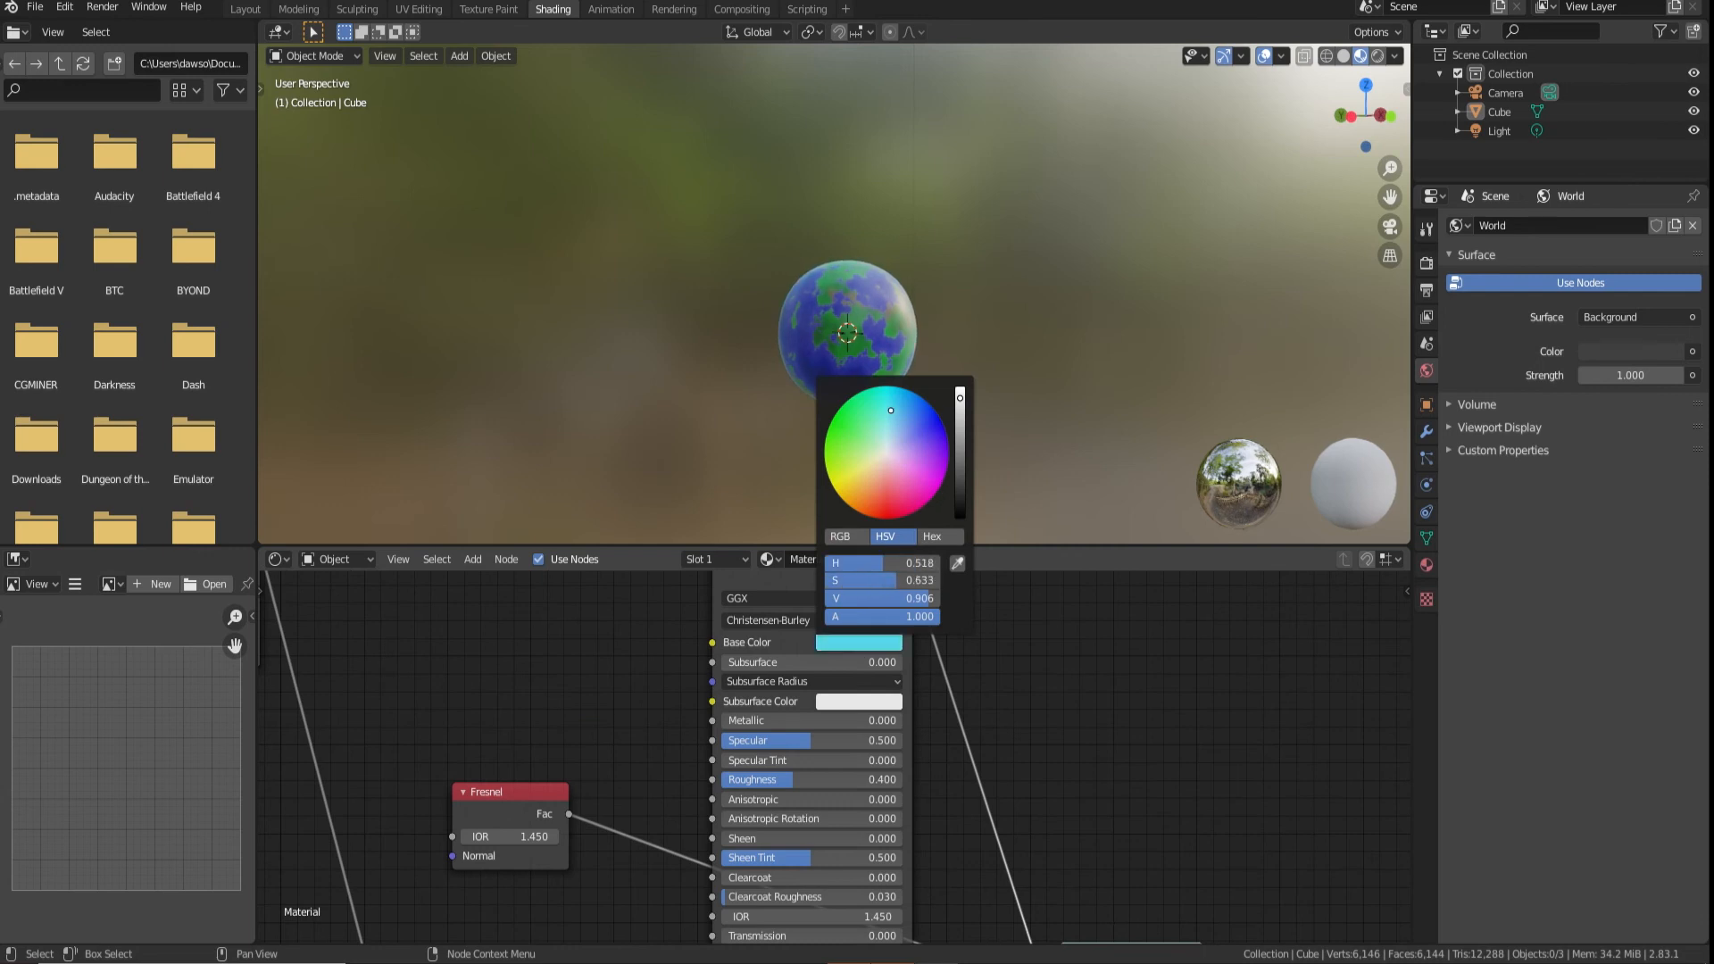
Set the World background strength to 0 and preview the planet through the camera in rendered shading
{"action": "left_click", "coordinate": [340, 550]}
{"action": "left_click", "coordinate": [367, 607]}
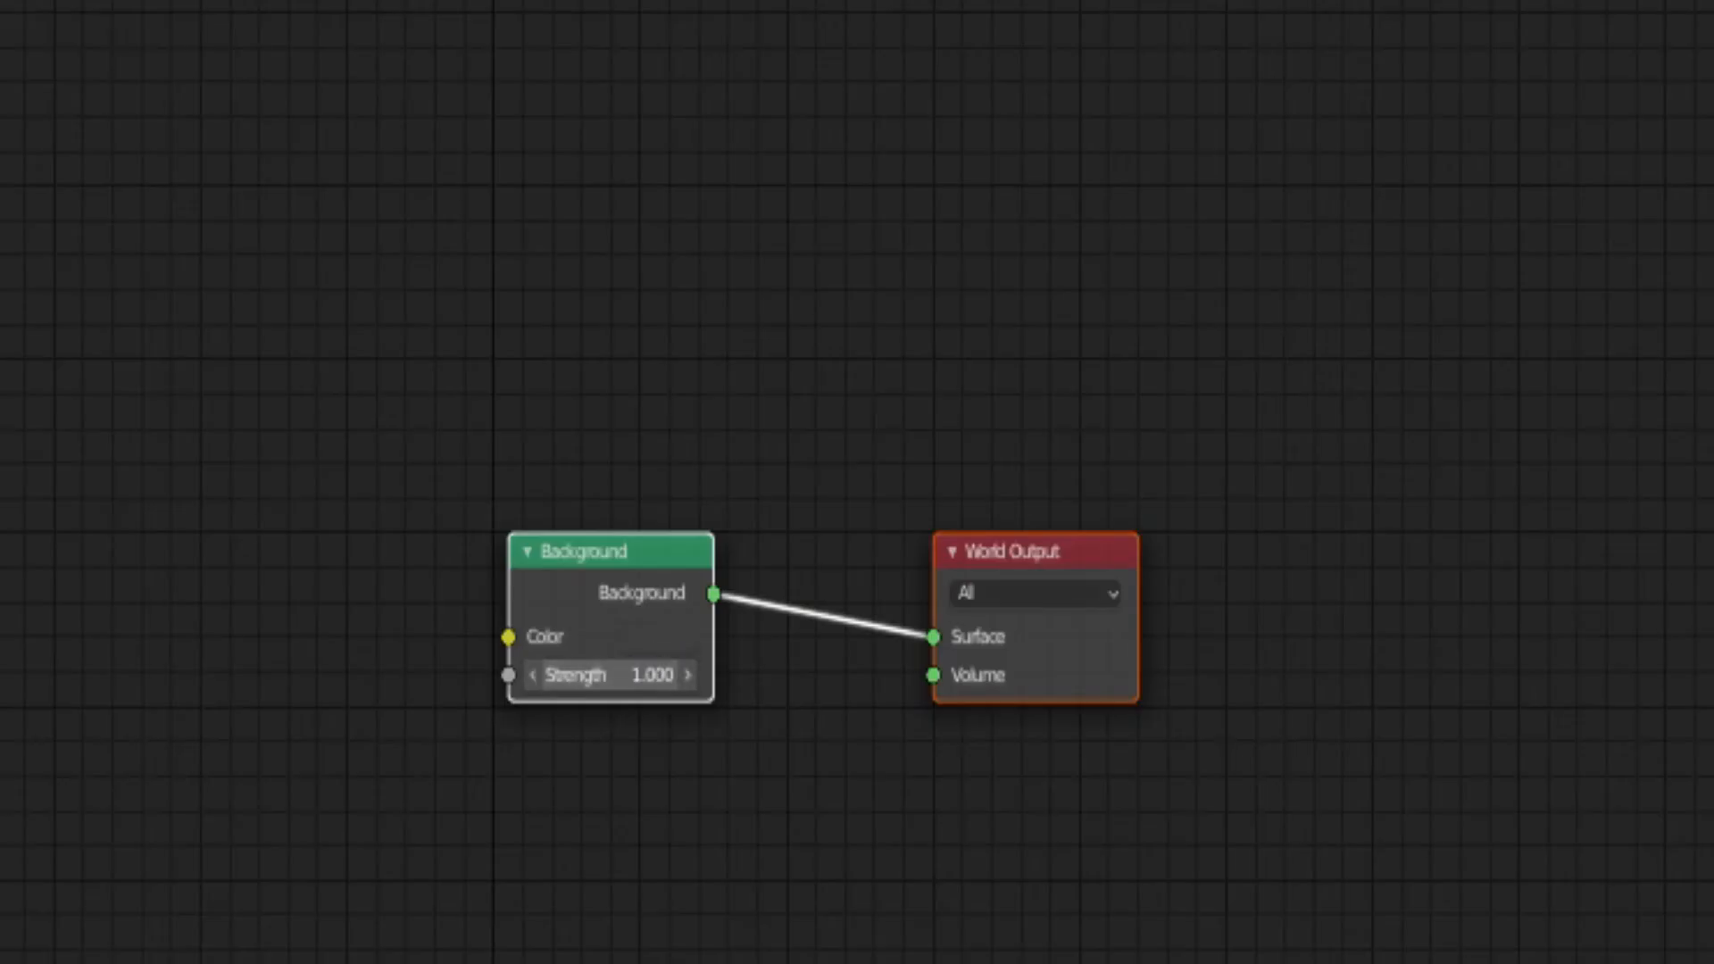
{"action": "left_click_drag", "start_coordinate": [683, 675], "coordinate": [625, 675]}
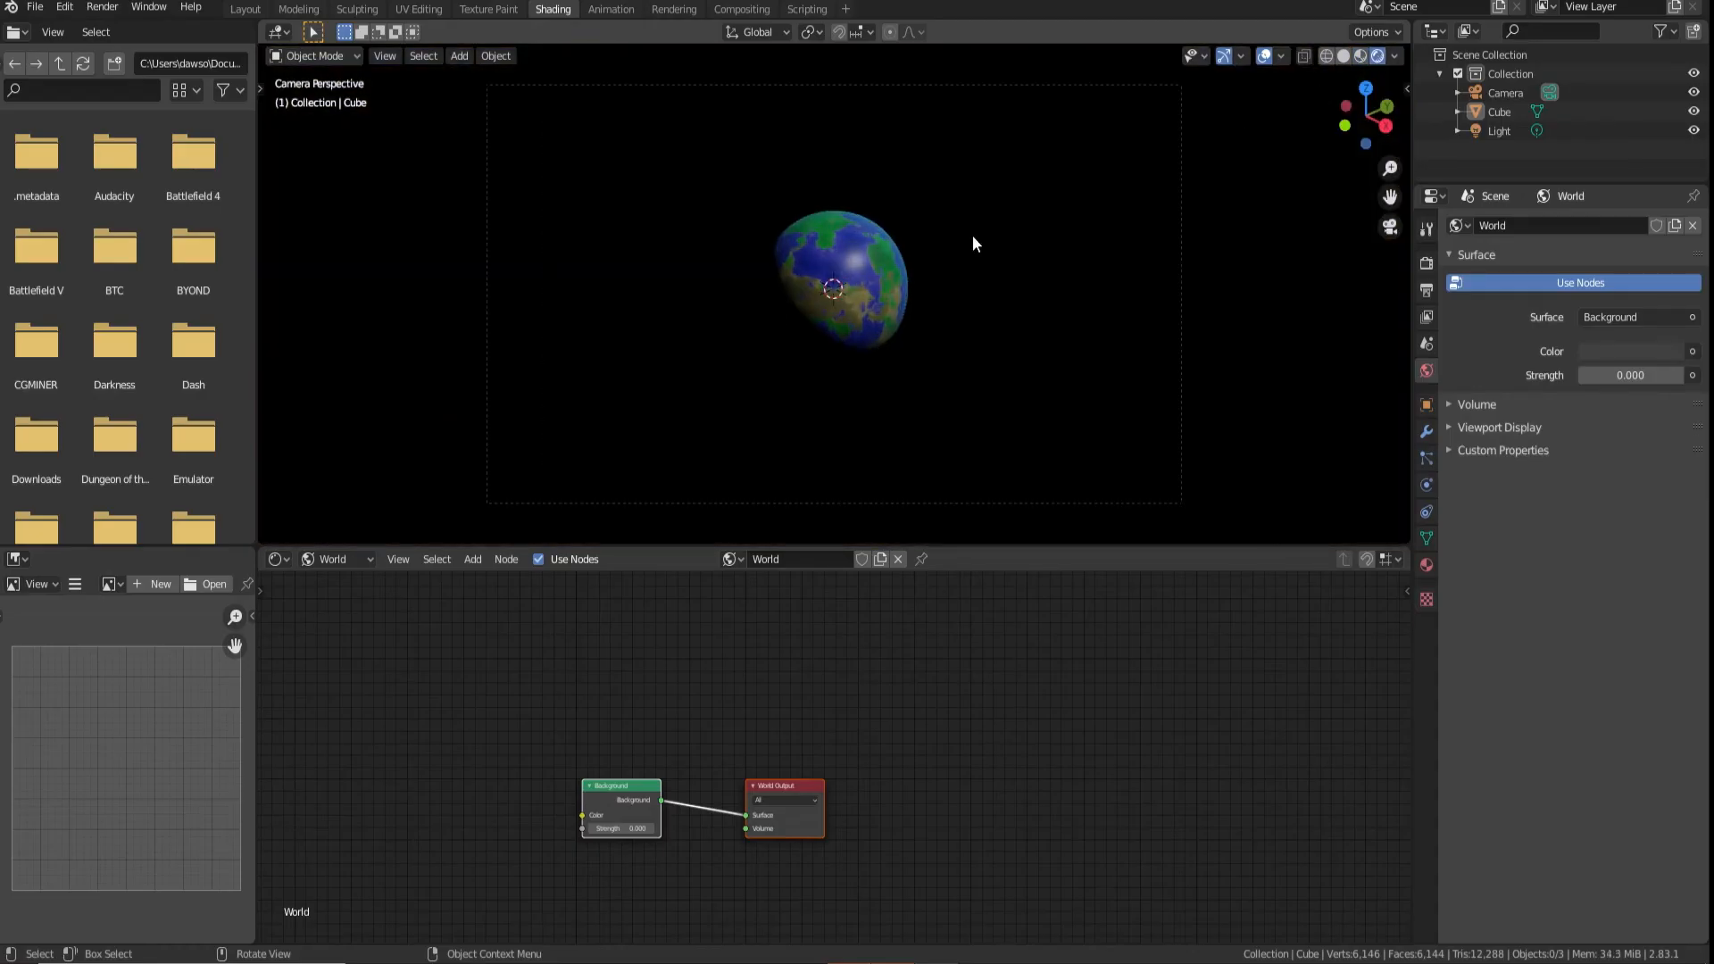
{"action": "scroll", "coordinate": [972, 234], "scroll_direction": "up", "scroll_amount": 3}
{"action": "middle_click_drag", "start_coordinate": [1004, 243], "coordinate": [977, 319], "text": "shift"}
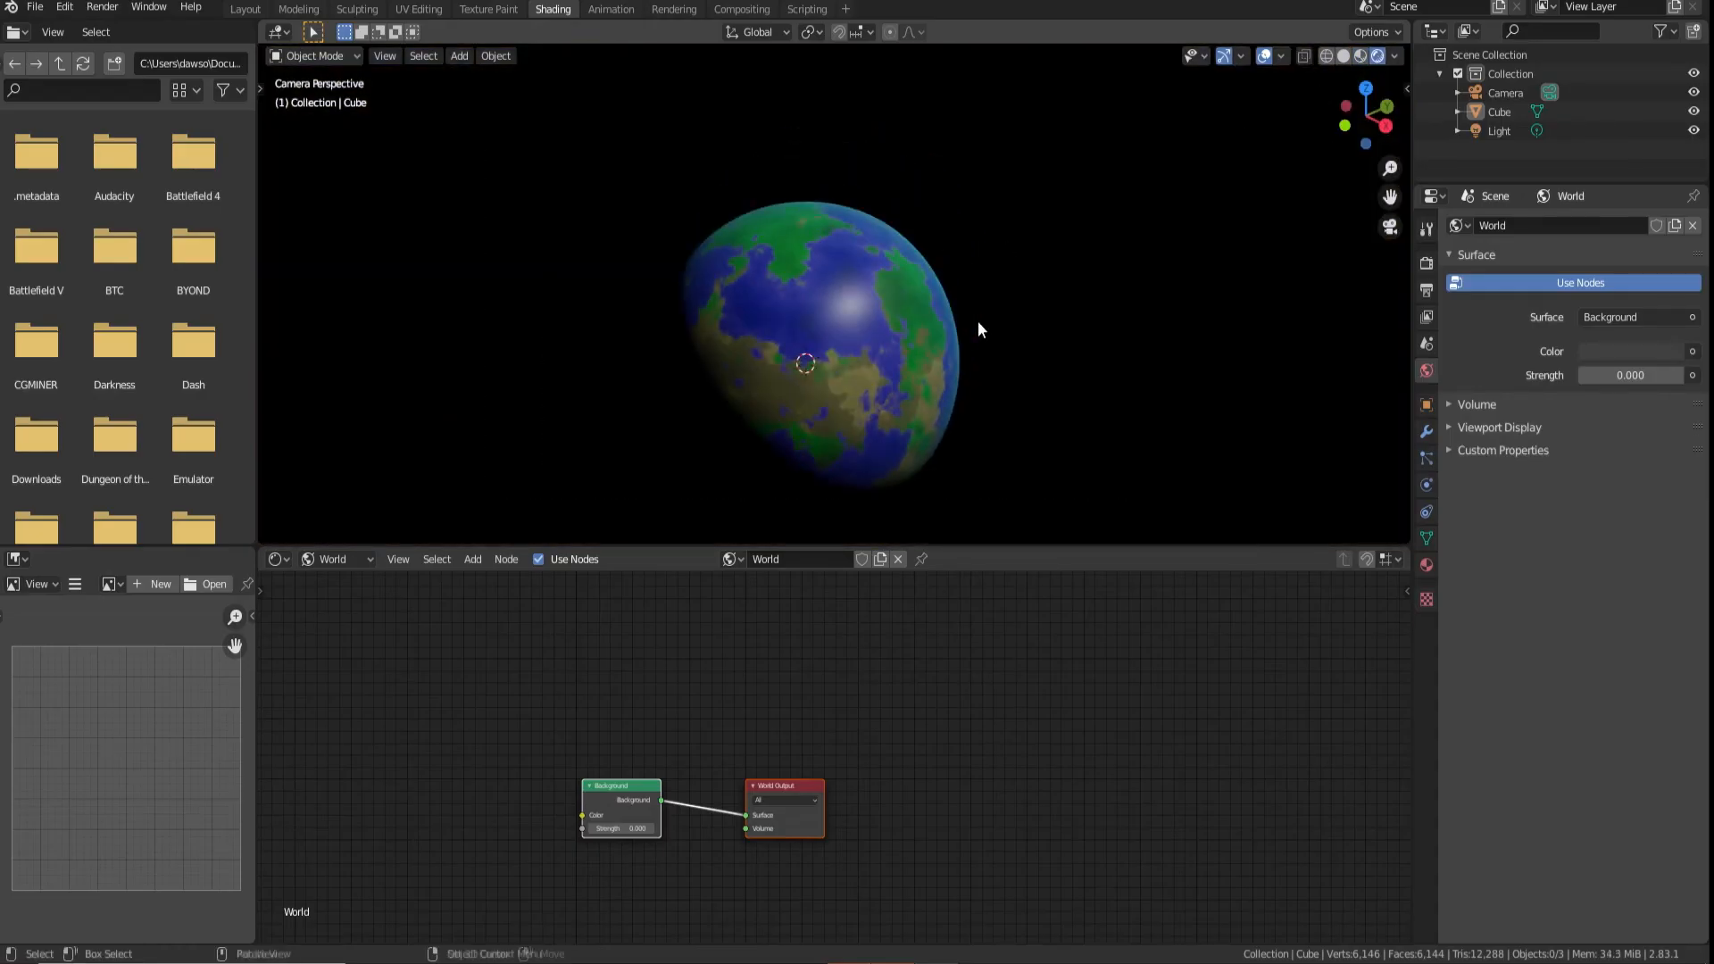
{"action": "scroll", "coordinate": [982, 334], "scroll_direction": "up", "scroll_amount": 1}
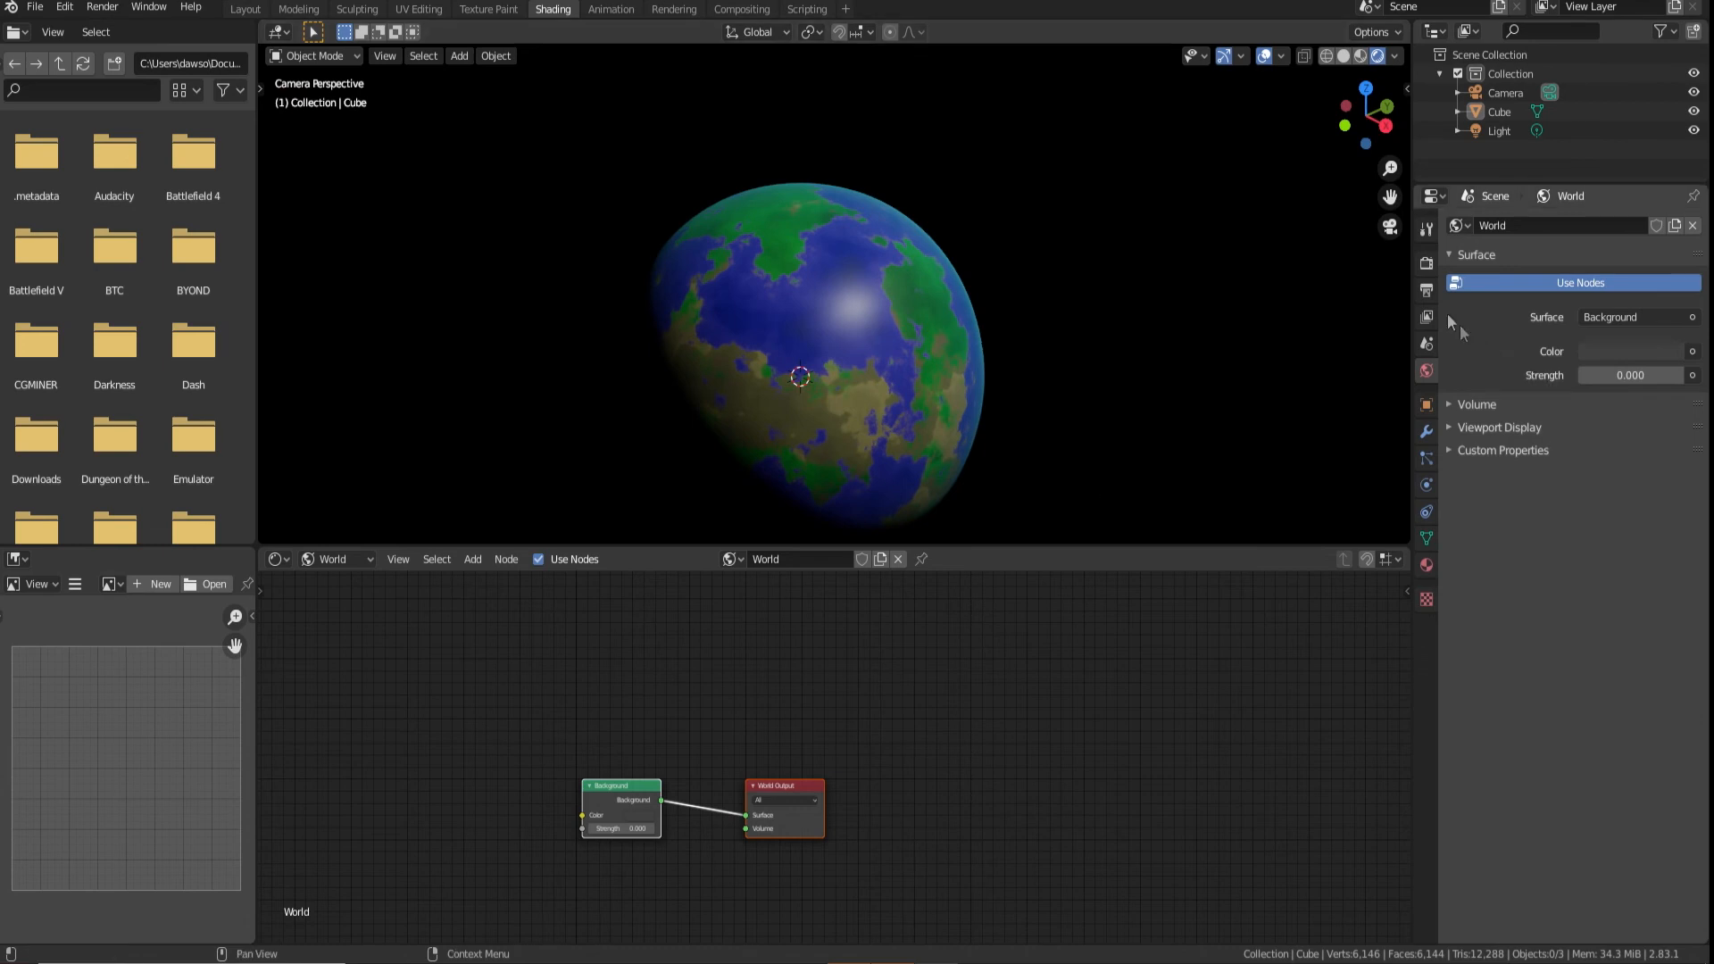
Switch the render engine to Cycles with GPU Compute as the device
{"action": "left_click", "coordinate": [1427, 262]}
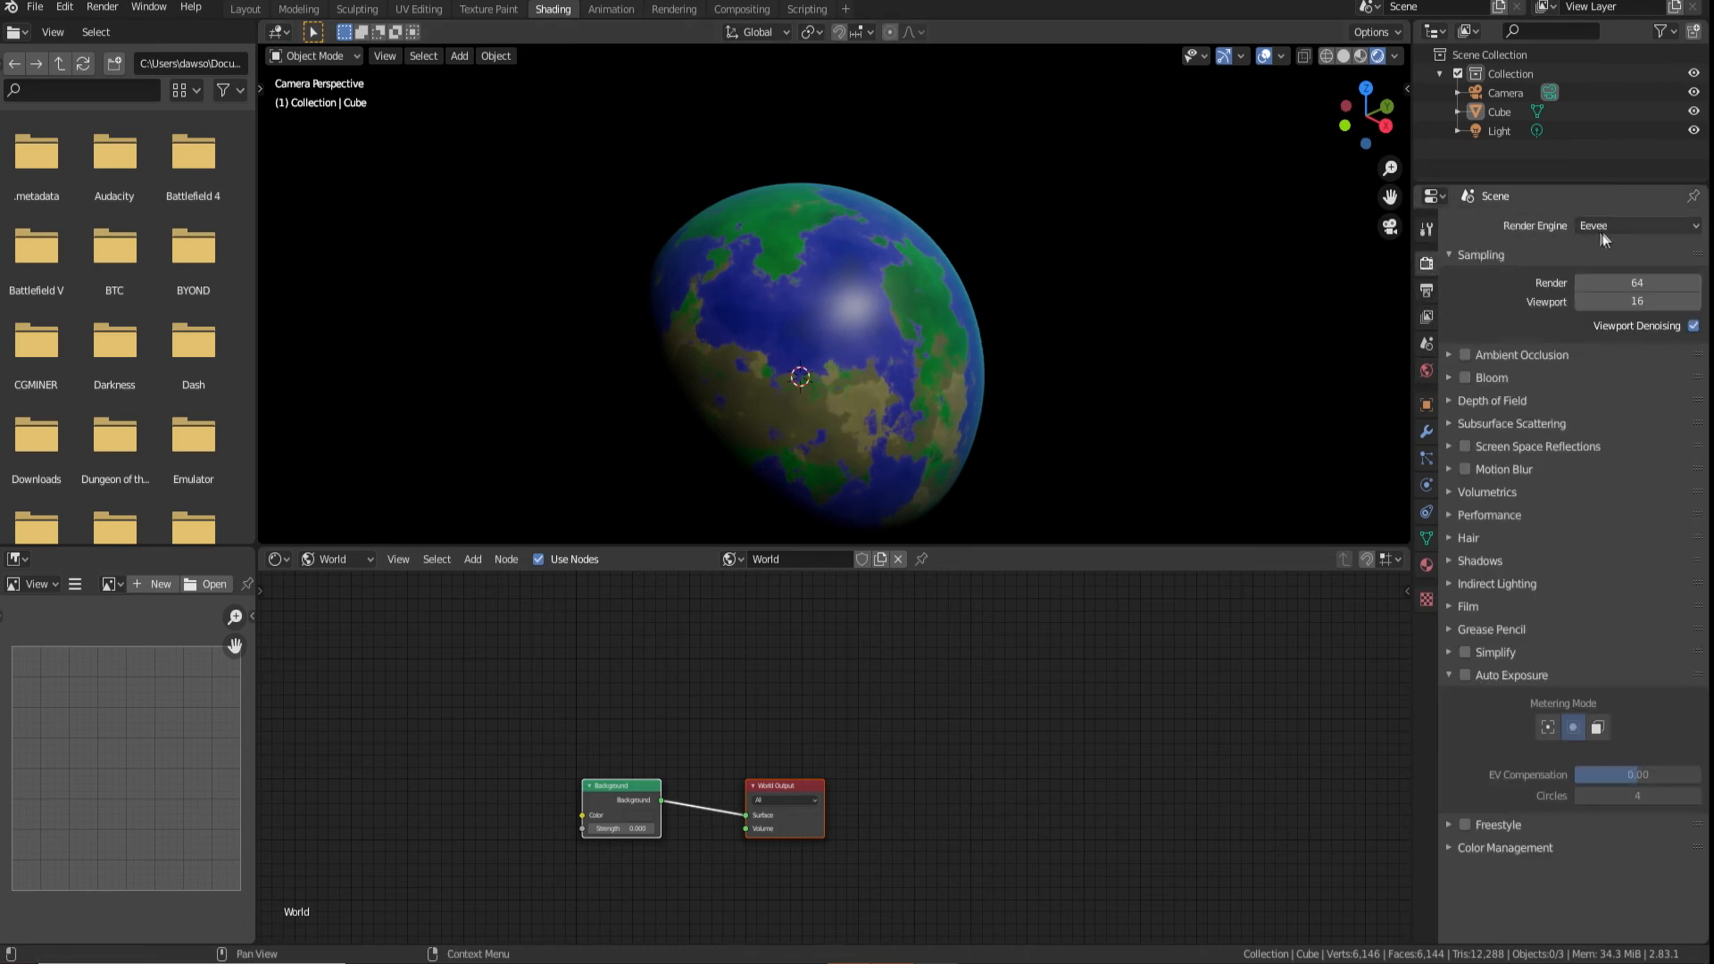
{"action": "left_click", "coordinate": [1612, 226]}
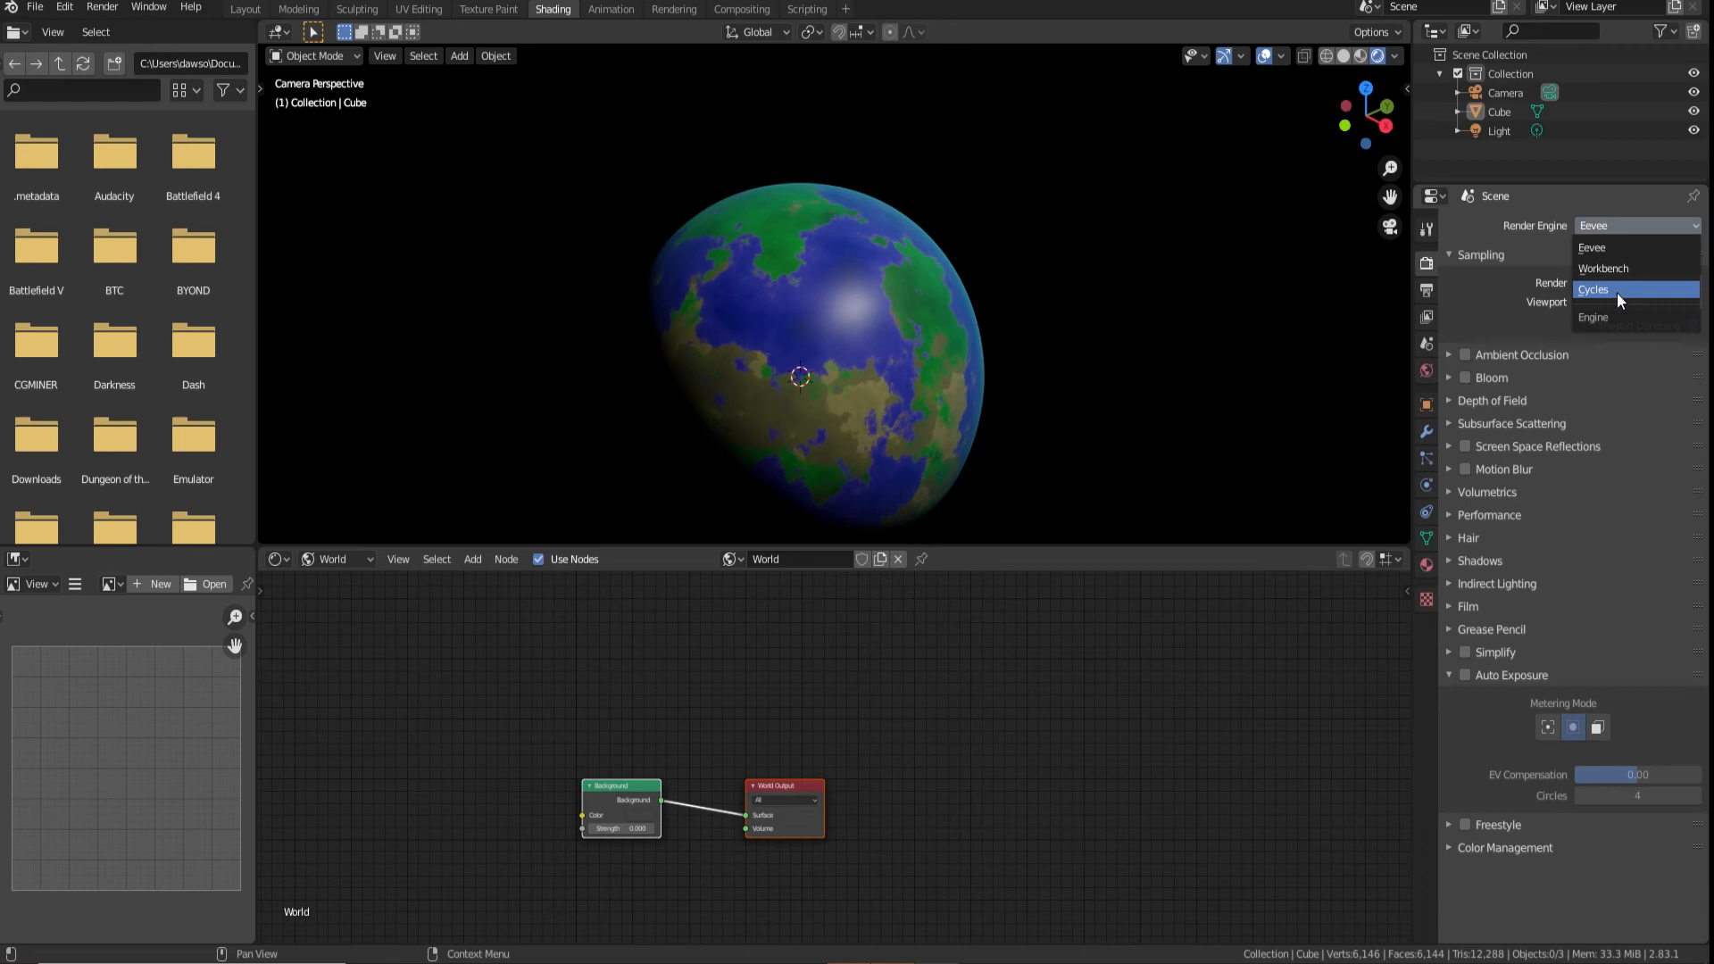
{"action": "left_click", "coordinate": [1616, 292]}
{"action": "left_click", "coordinate": [1609, 269]}
{"action": "left_click", "coordinate": [1616, 320]}
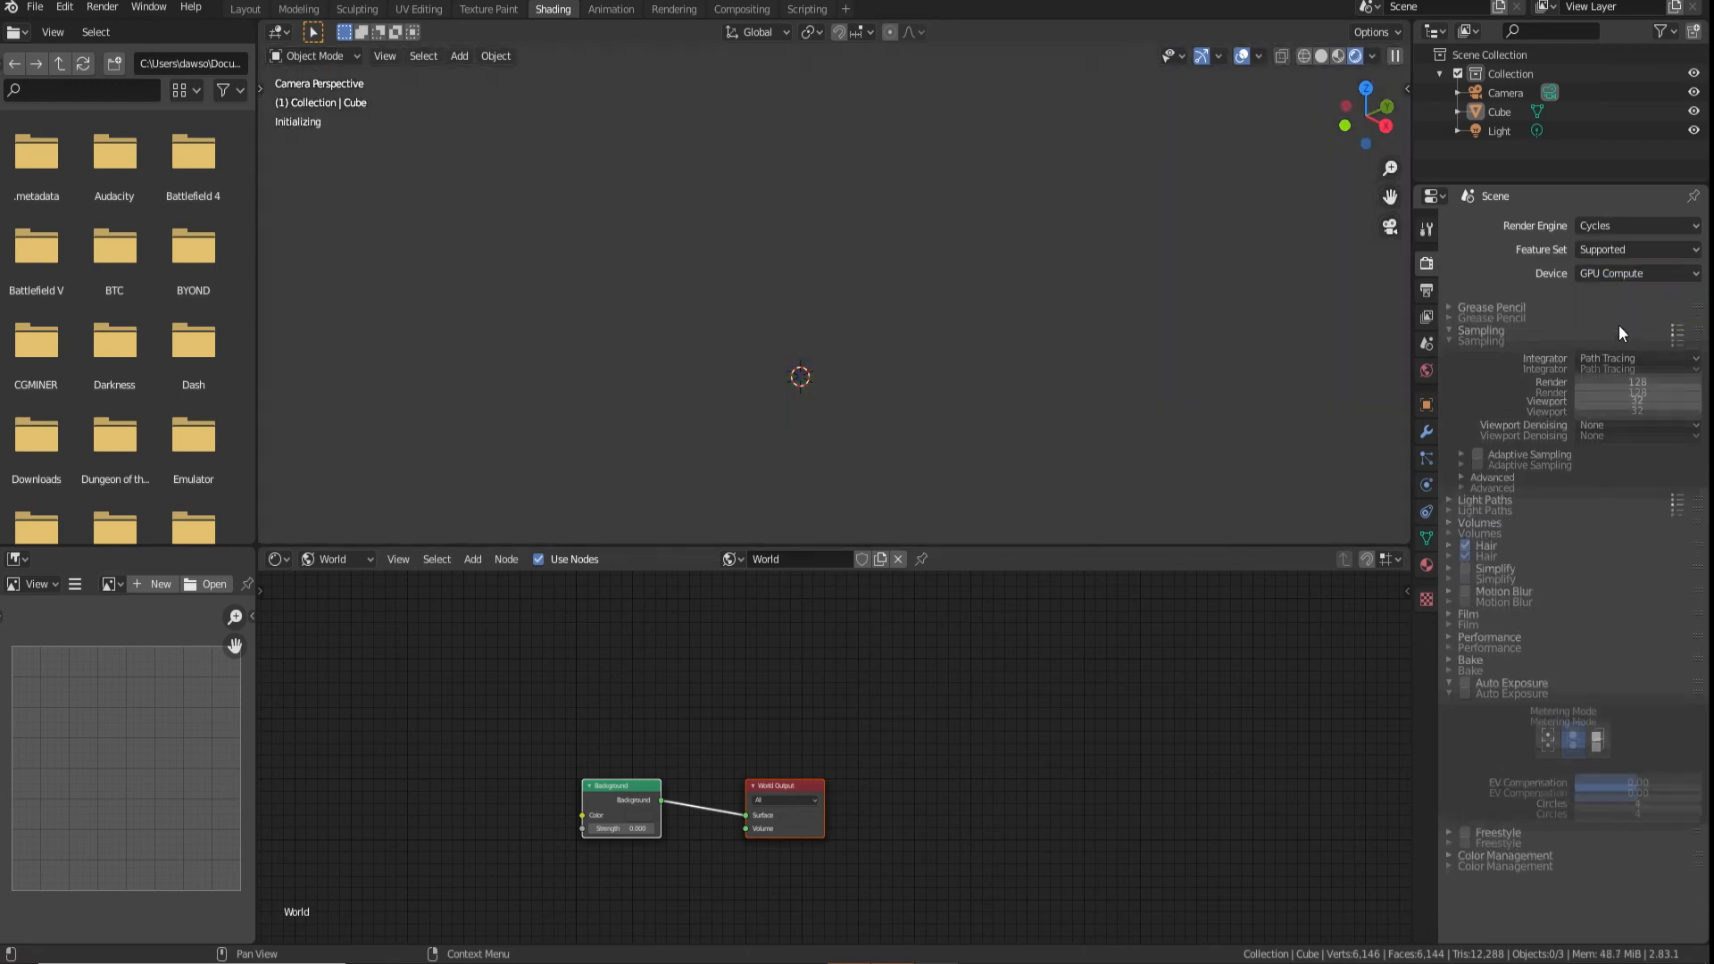
Remove the Fresnel, Mix Shader and duplicate Principled BSDF from the planet material, linking the original Principled BSDF to the Material Output
{"action": "left_click", "coordinate": [343, 559]}
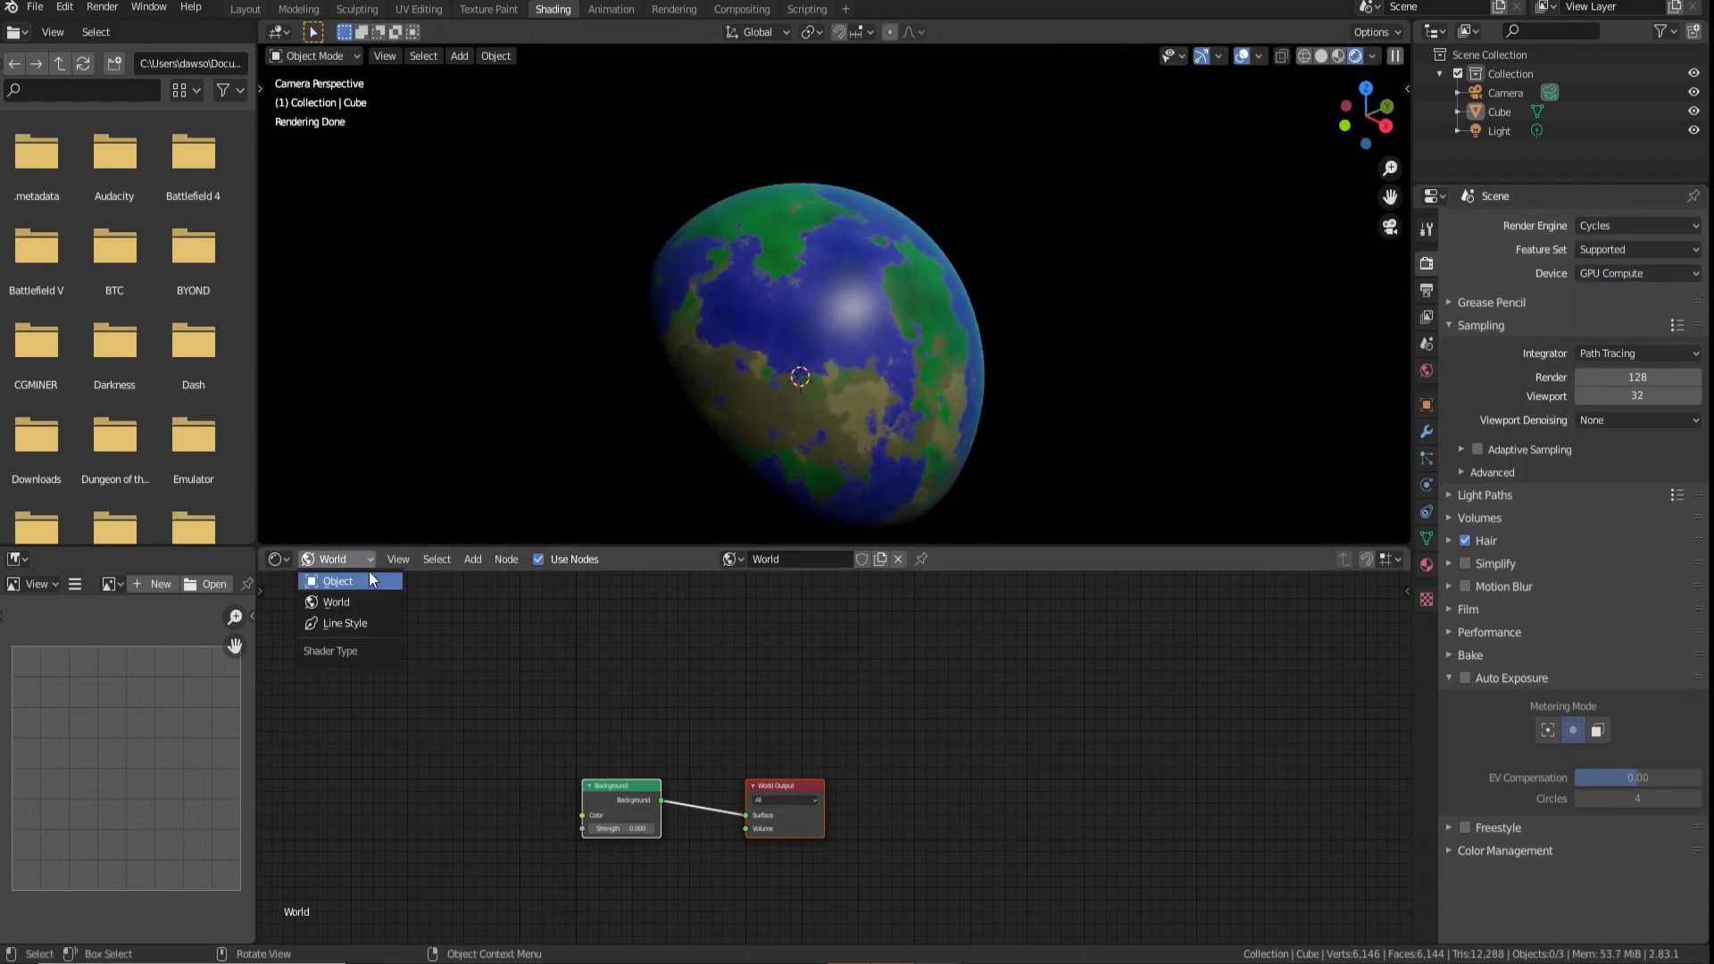
{"action": "left_click", "coordinate": [371, 579]}
{"action": "middle_click_drag", "start_coordinate": [1074, 743], "coordinate": [838, 816]}
{"action": "scroll", "coordinate": [836, 808], "scroll_direction": "down", "scroll_amount": 8}
{"action": "middle_click_drag", "start_coordinate": [714, 651], "coordinate": [716, 702]}
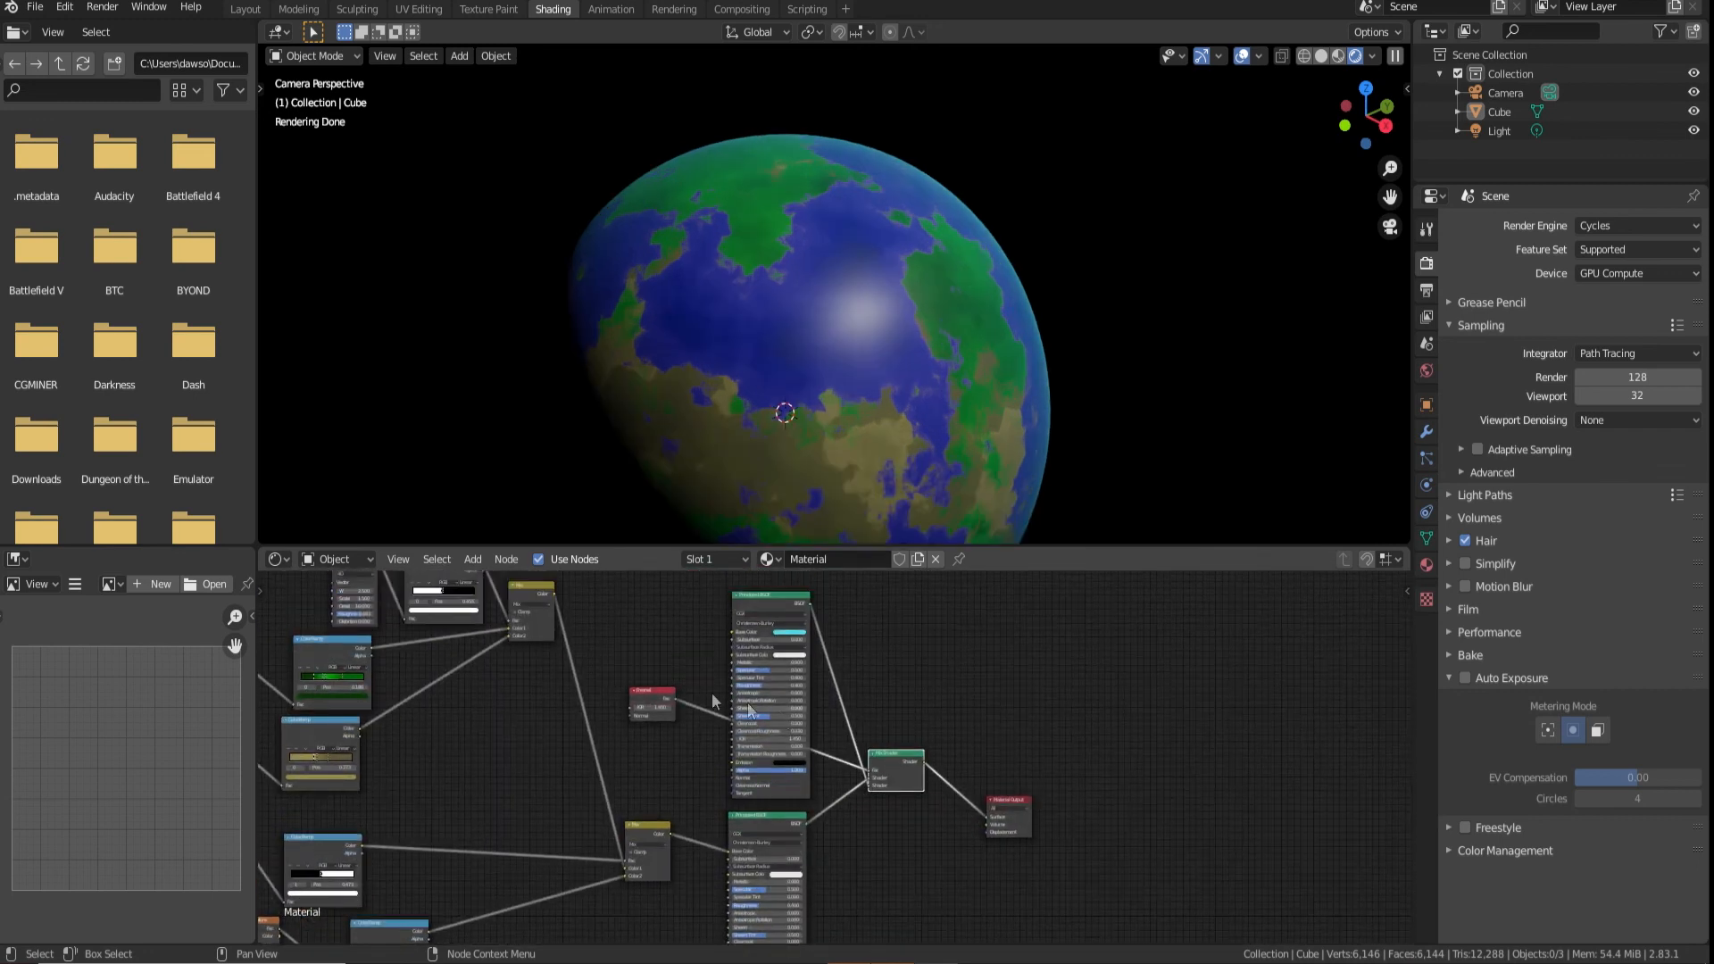
{"action": "left_click_drag", "start_coordinate": [655, 636], "coordinate": [987, 818]}
{"action": "key", "text": "x"}
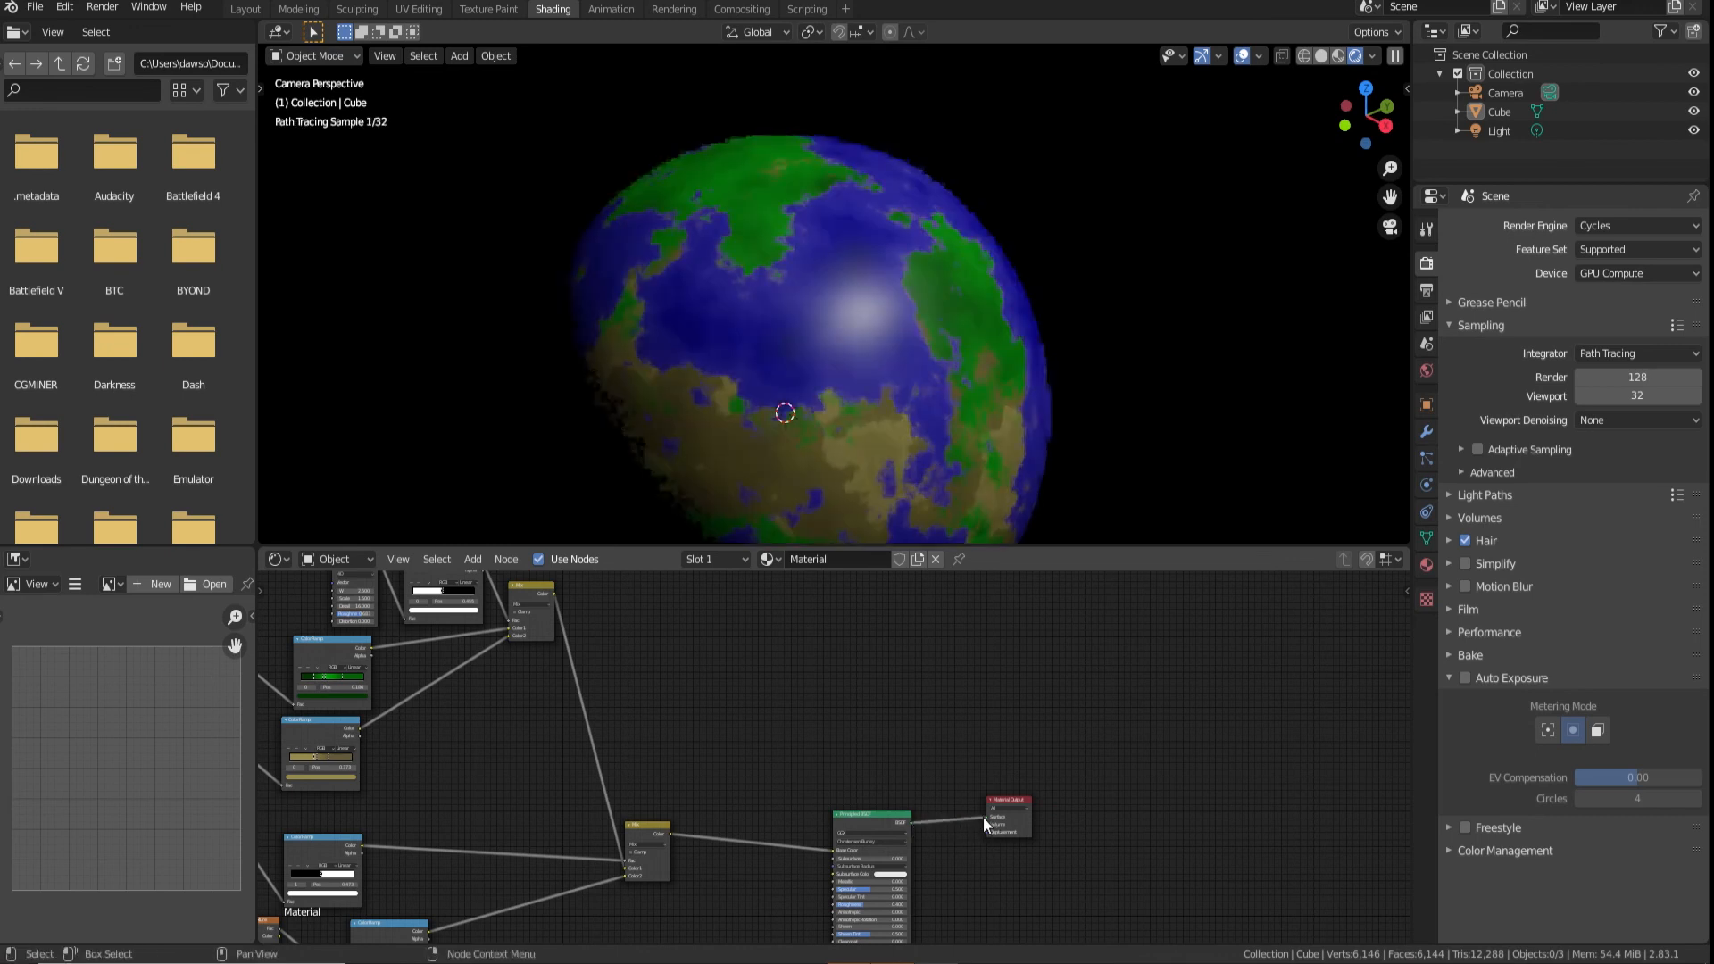
Add a new cube at the planet's centre in the Layout workspace
{"action": "left_click", "coordinate": [246, 9]}
{"action": "middle_click_drag", "start_coordinate": [313, 350], "coordinate": [465, 295]}
{"action": "left_click", "coordinate": [198, 55]}
{"action": "mouse_move", "coordinate": [223, 77]}
{"action": "left_click", "coordinate": [436, 97]}
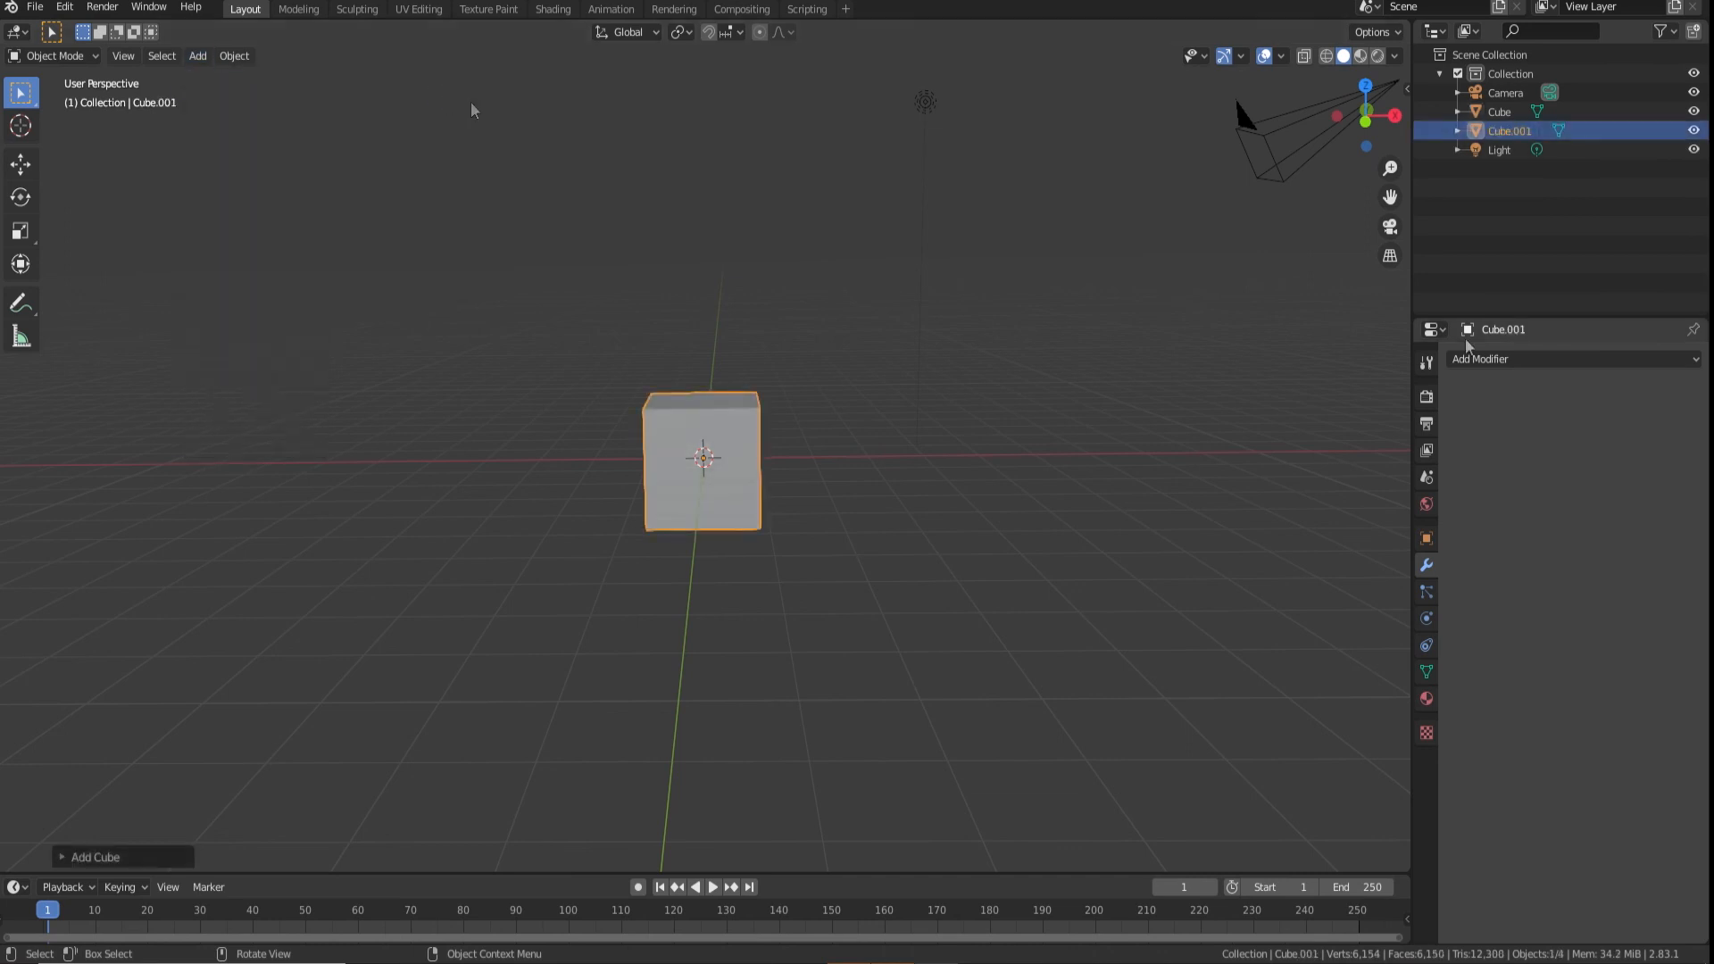
Give the new cube a Subdivision Surface modifier with viewport level 5 and apply it
{"action": "left_click", "coordinate": [1598, 359]}
{"action": "left_click", "coordinate": [1388, 677]}
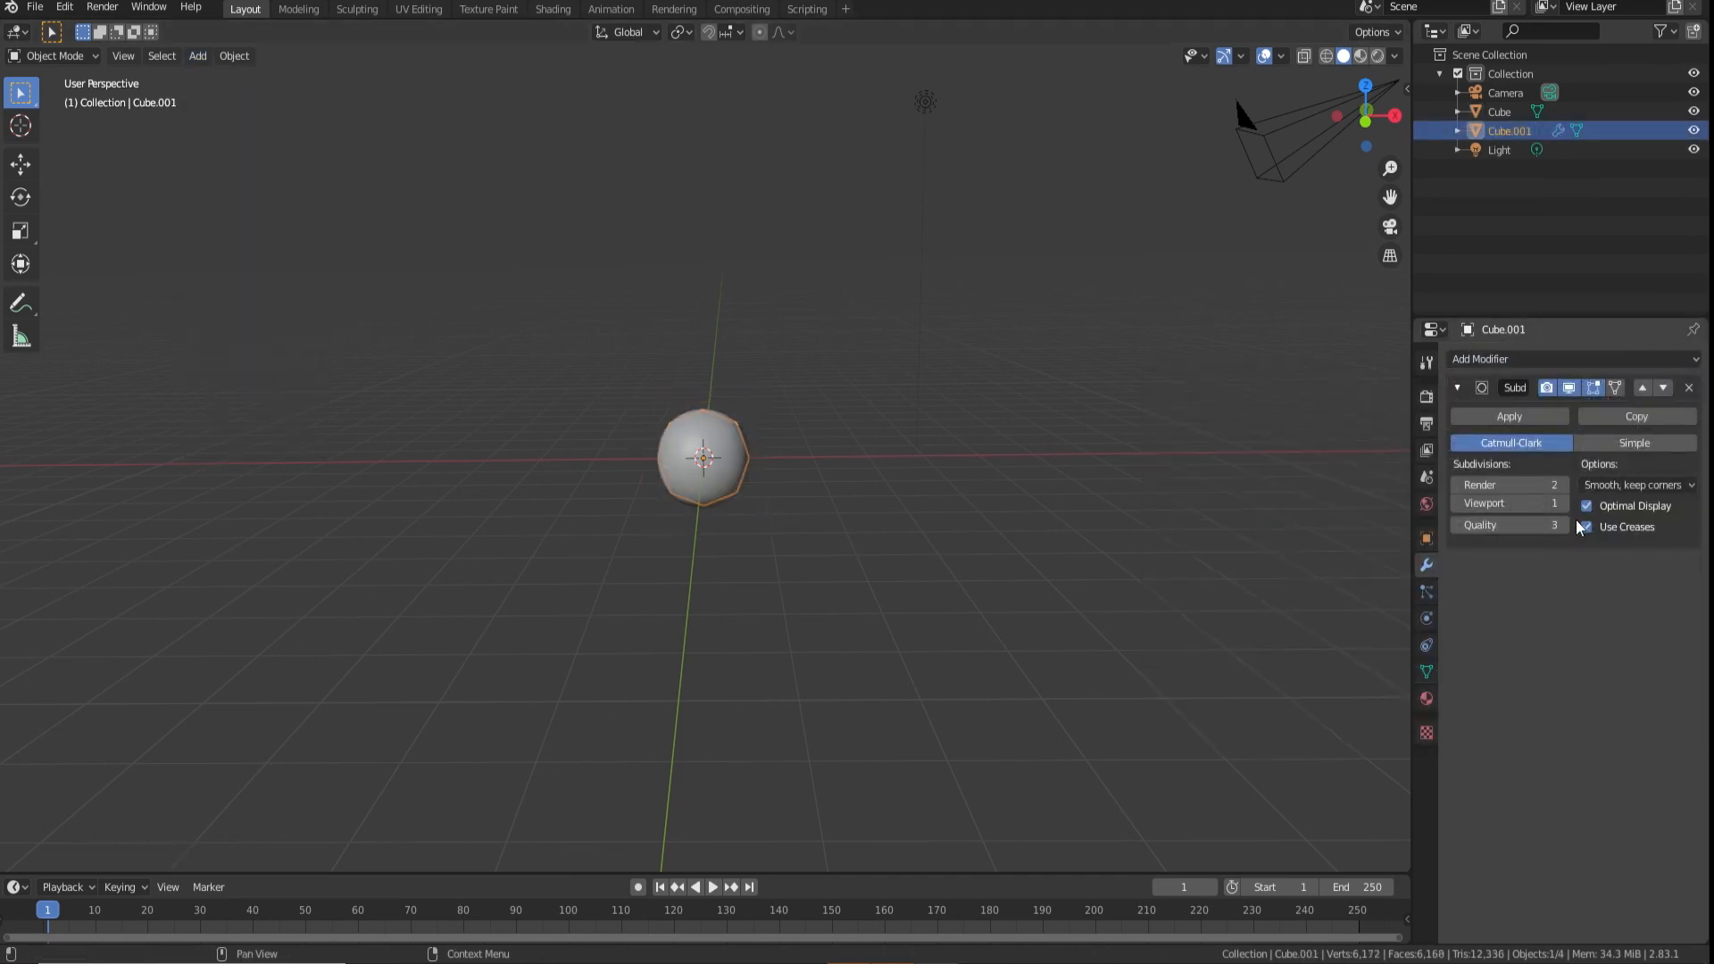
{"action": "left_click", "coordinate": [1562, 505]}
{"action": "left_click", "coordinate": [1563, 505]}
{"action": "left_click", "coordinate": [1562, 504]}
{"action": "left_click", "coordinate": [1562, 504]}
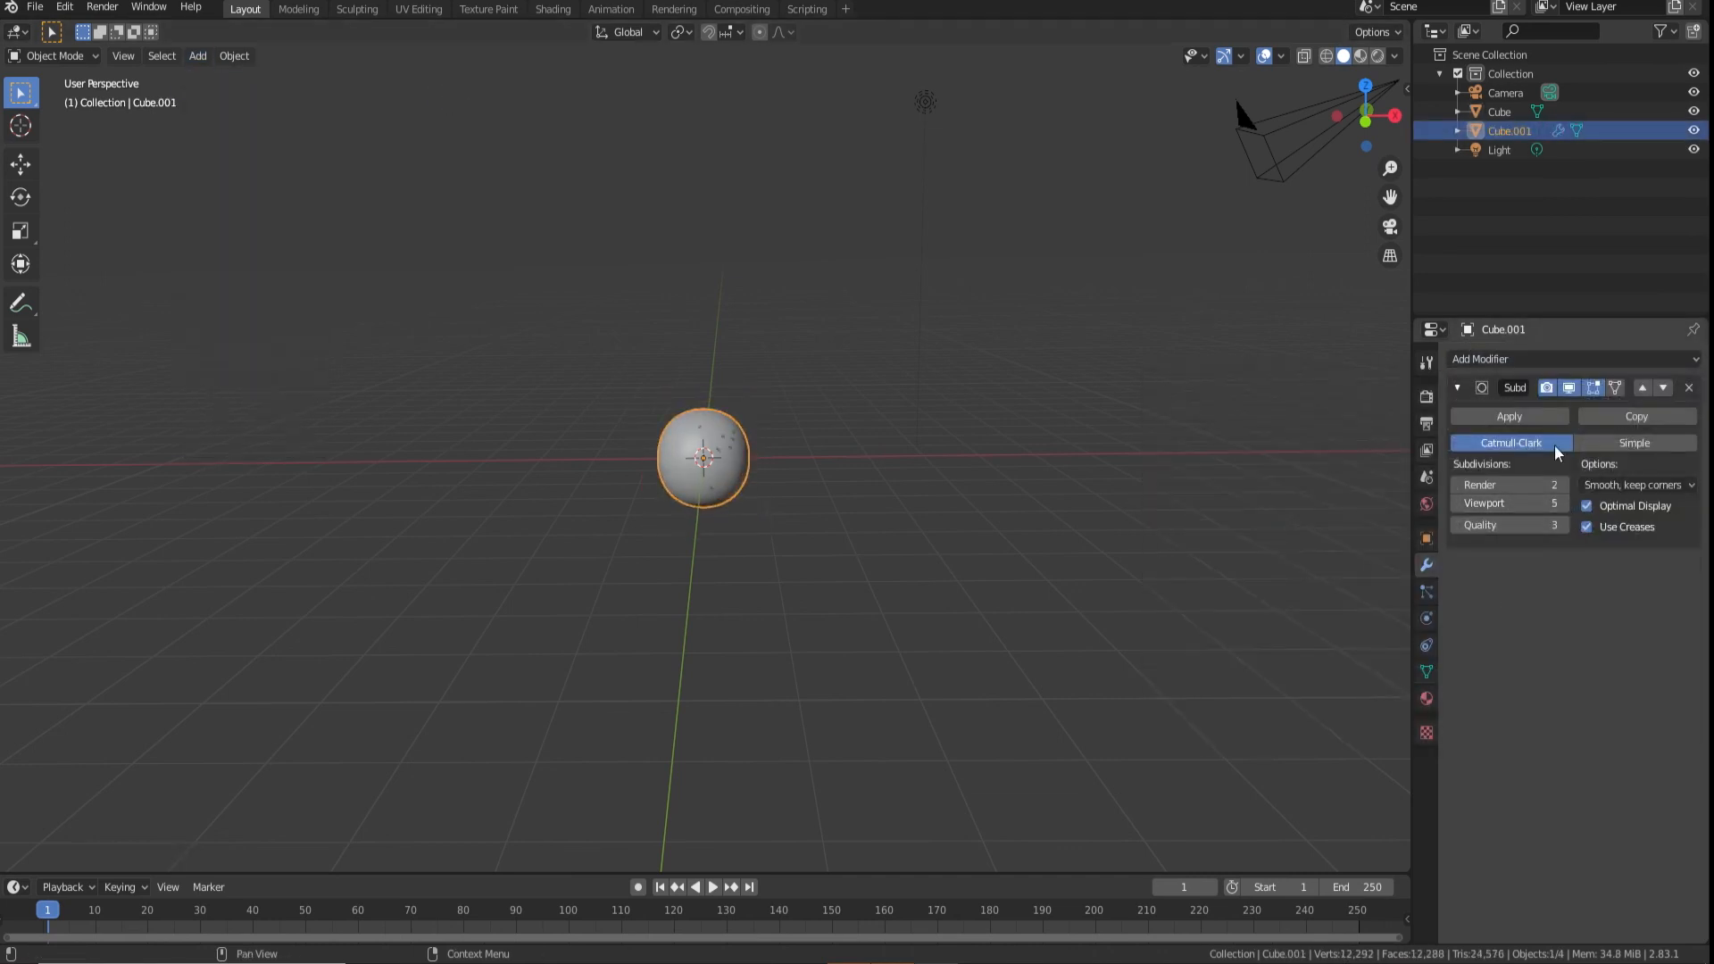
{"action": "left_click", "coordinate": [1508, 416]}
Scale the new sphere up slightly so it encloses the planet, and return to the Shading workspace
{"action": "left_click", "coordinate": [848, 344]}
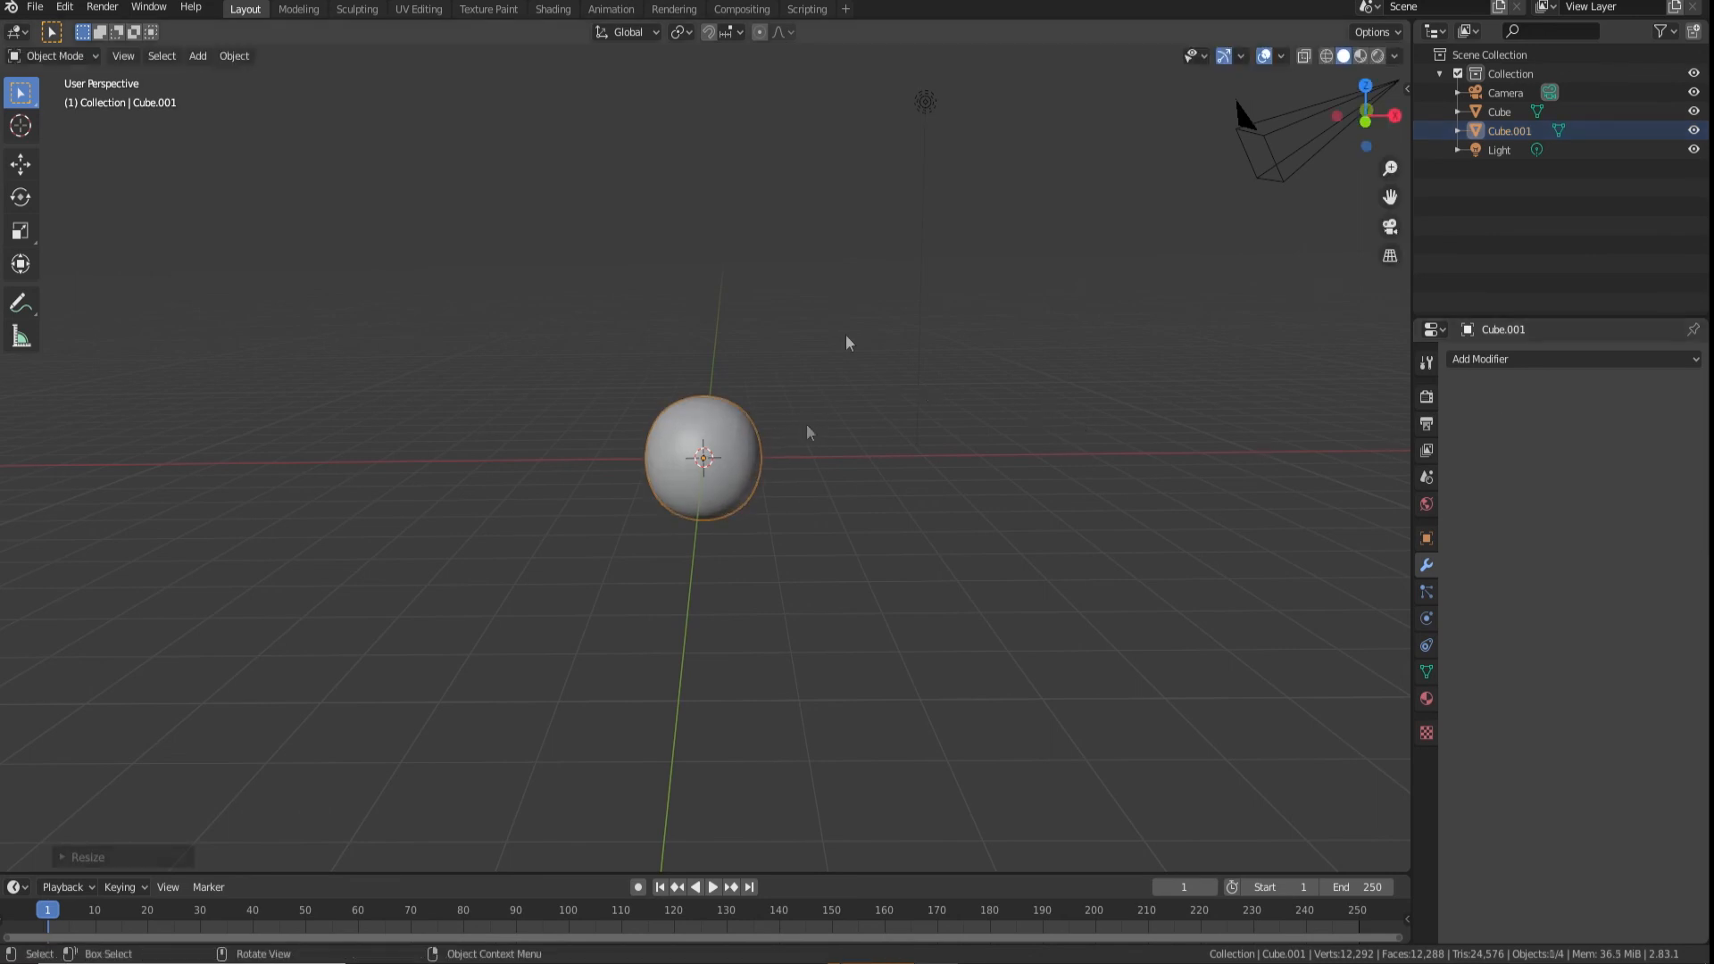
{"action": "left_click", "coordinate": [552, 9]}
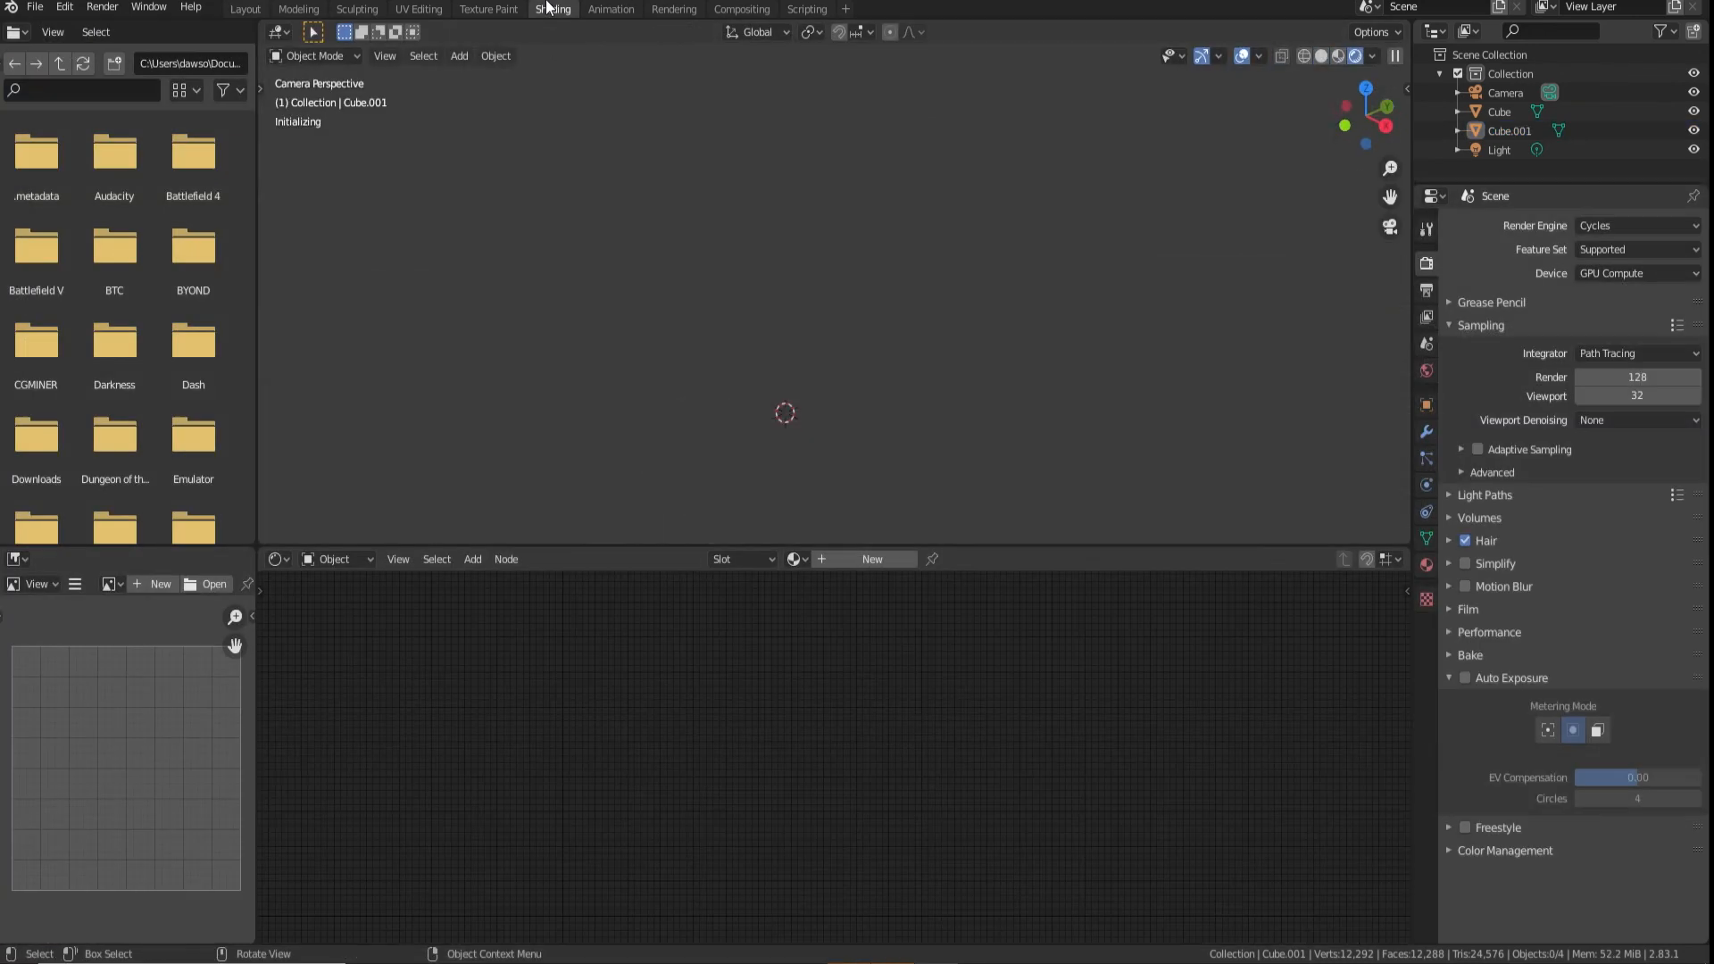
Create a new material for the outer sphere and delete its default Principled BSDF node
{"action": "left_click", "coordinate": [856, 367]}
{"action": "right_click", "coordinate": [856, 367]}
{"action": "left_click", "coordinate": [856, 367]}
{"action": "left_click", "coordinate": [991, 348]}
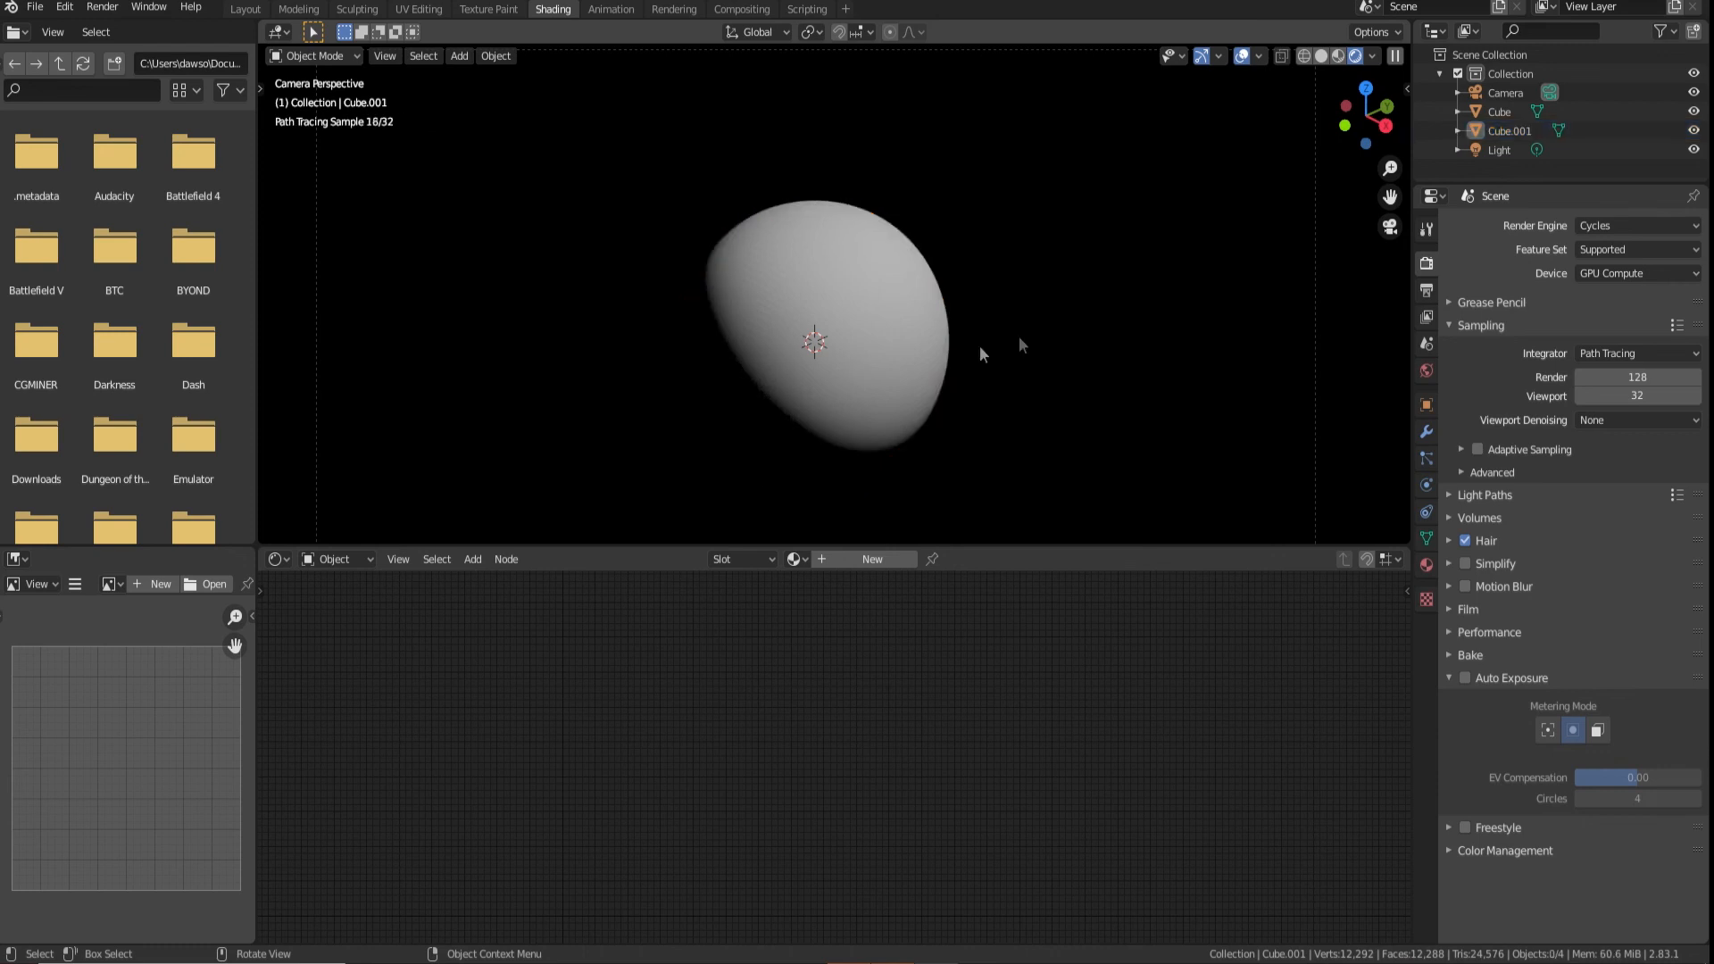
{"action": "left_click", "coordinate": [891, 363]}
{"action": "left_click", "coordinate": [896, 559]}
{"action": "middle_click_drag", "start_coordinate": [933, 734], "coordinate": [934, 685]}
{"action": "left_click", "coordinate": [603, 774]}
{"action": "key", "text": "x"}
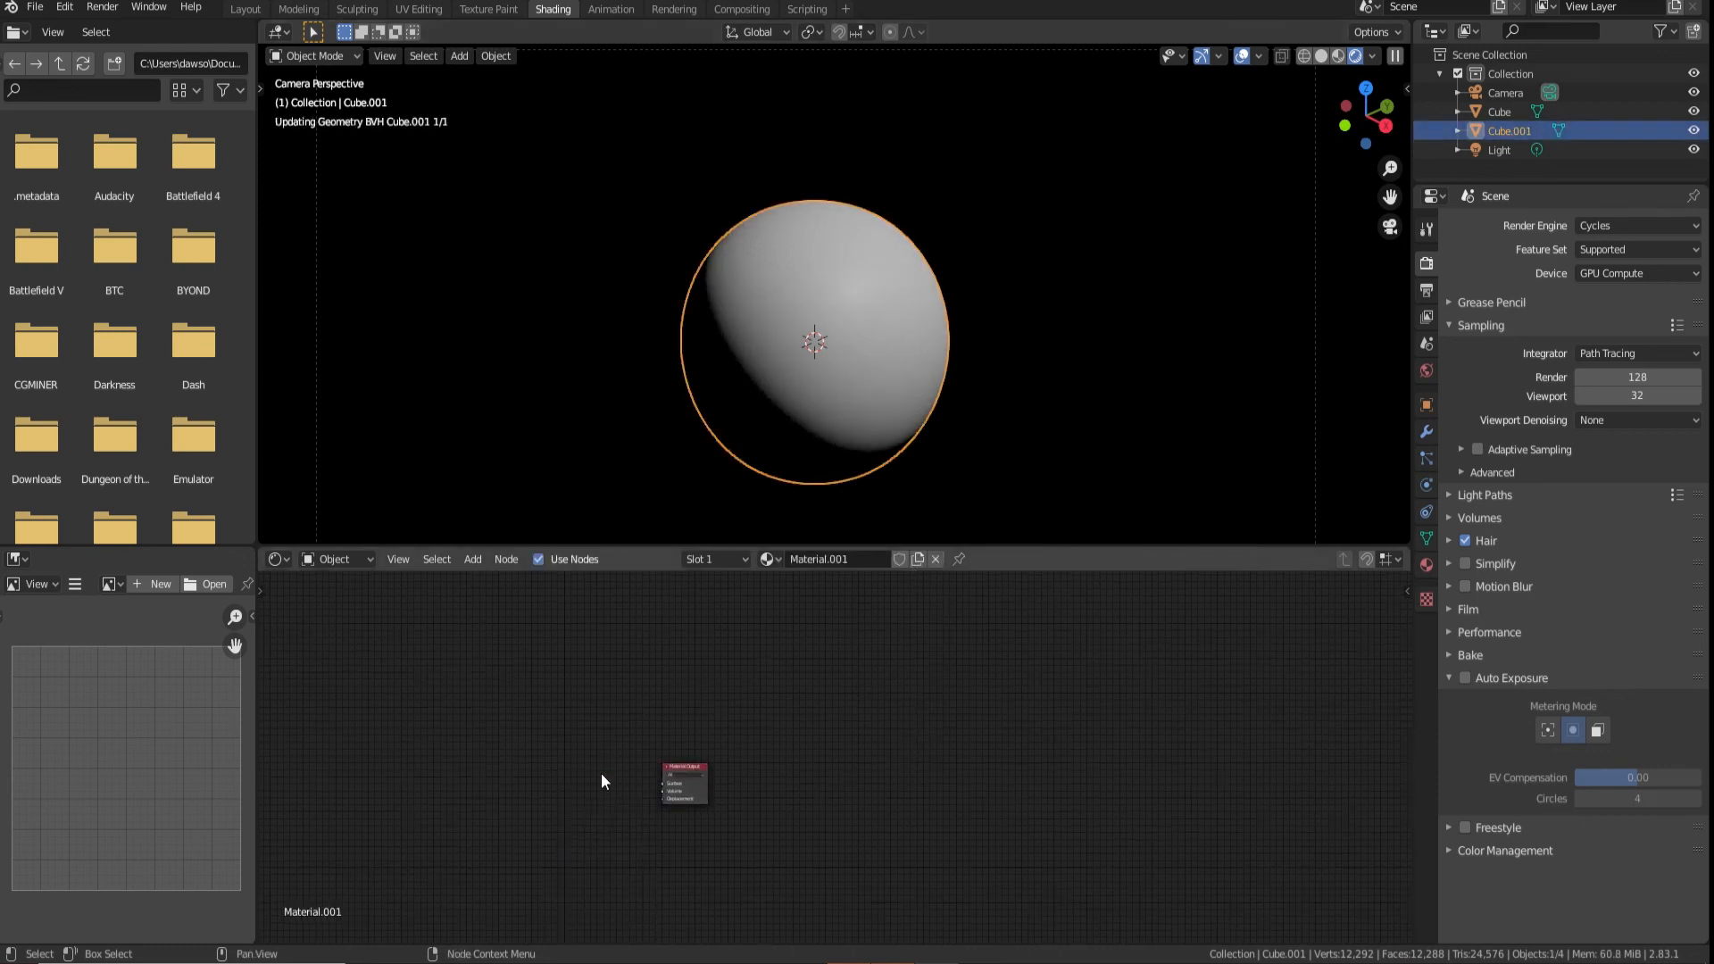
Add a Principled Volume node to the outer sphere's material and link it to the Material Output's Volume input
{"action": "key", "text": "shift+a"}
{"action": "left_click", "coordinate": [475, 578]}
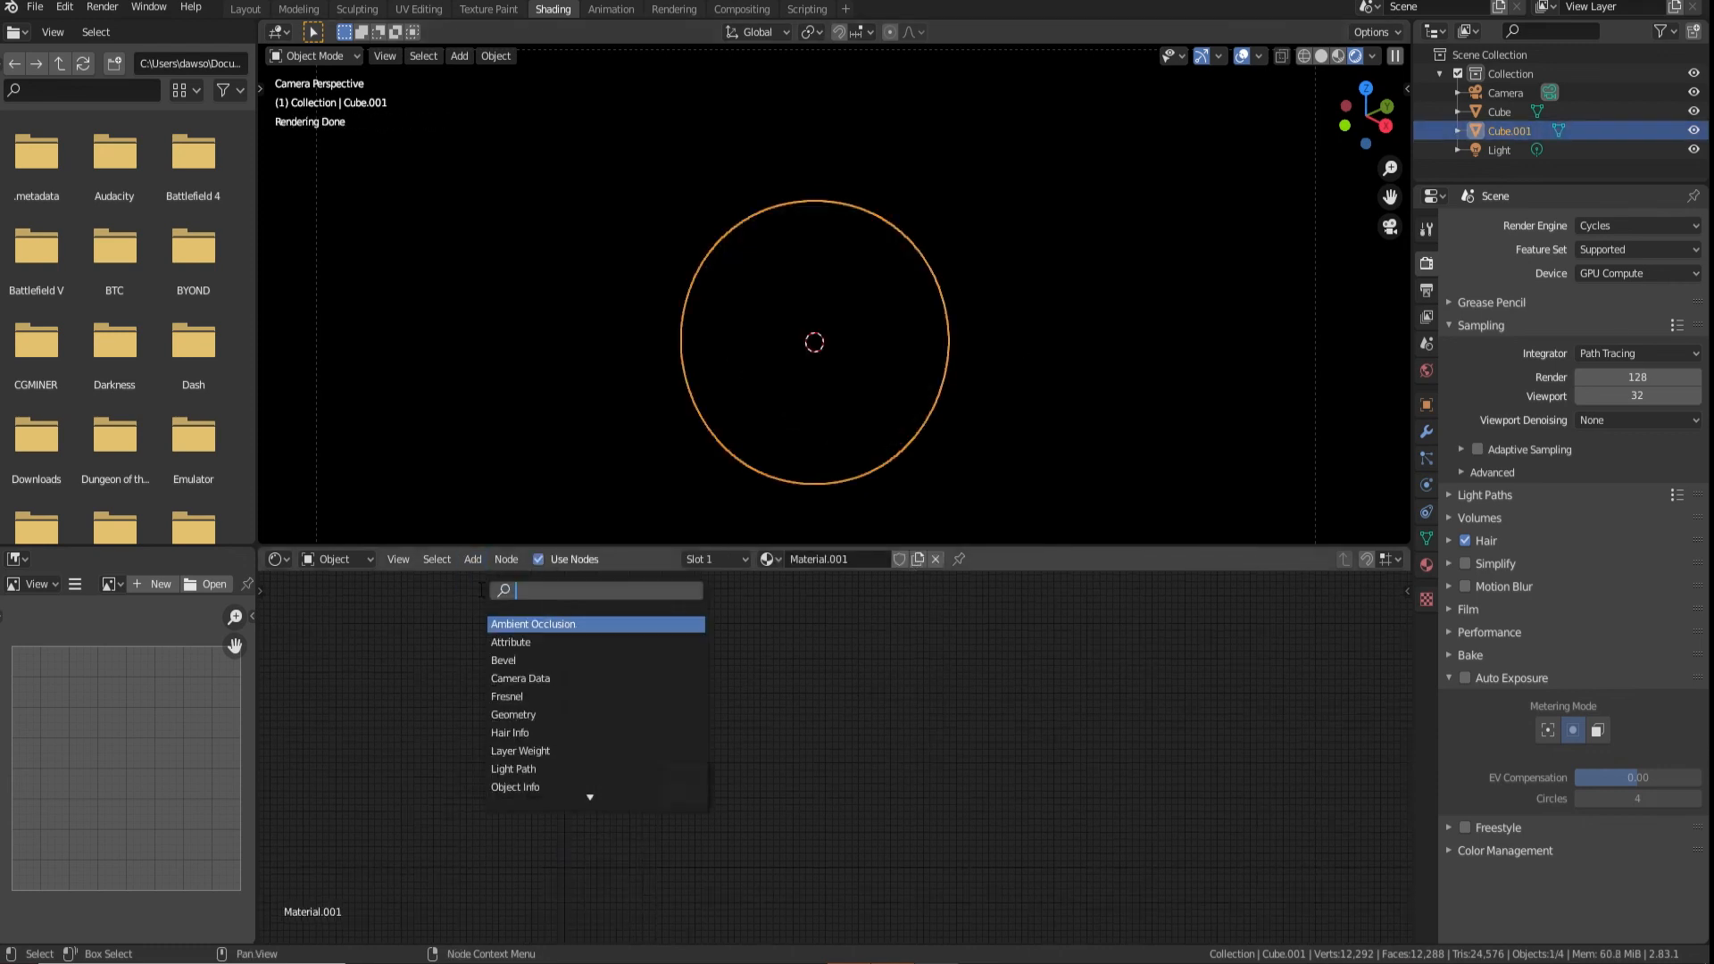
{"action": "type", "text": "princ"}
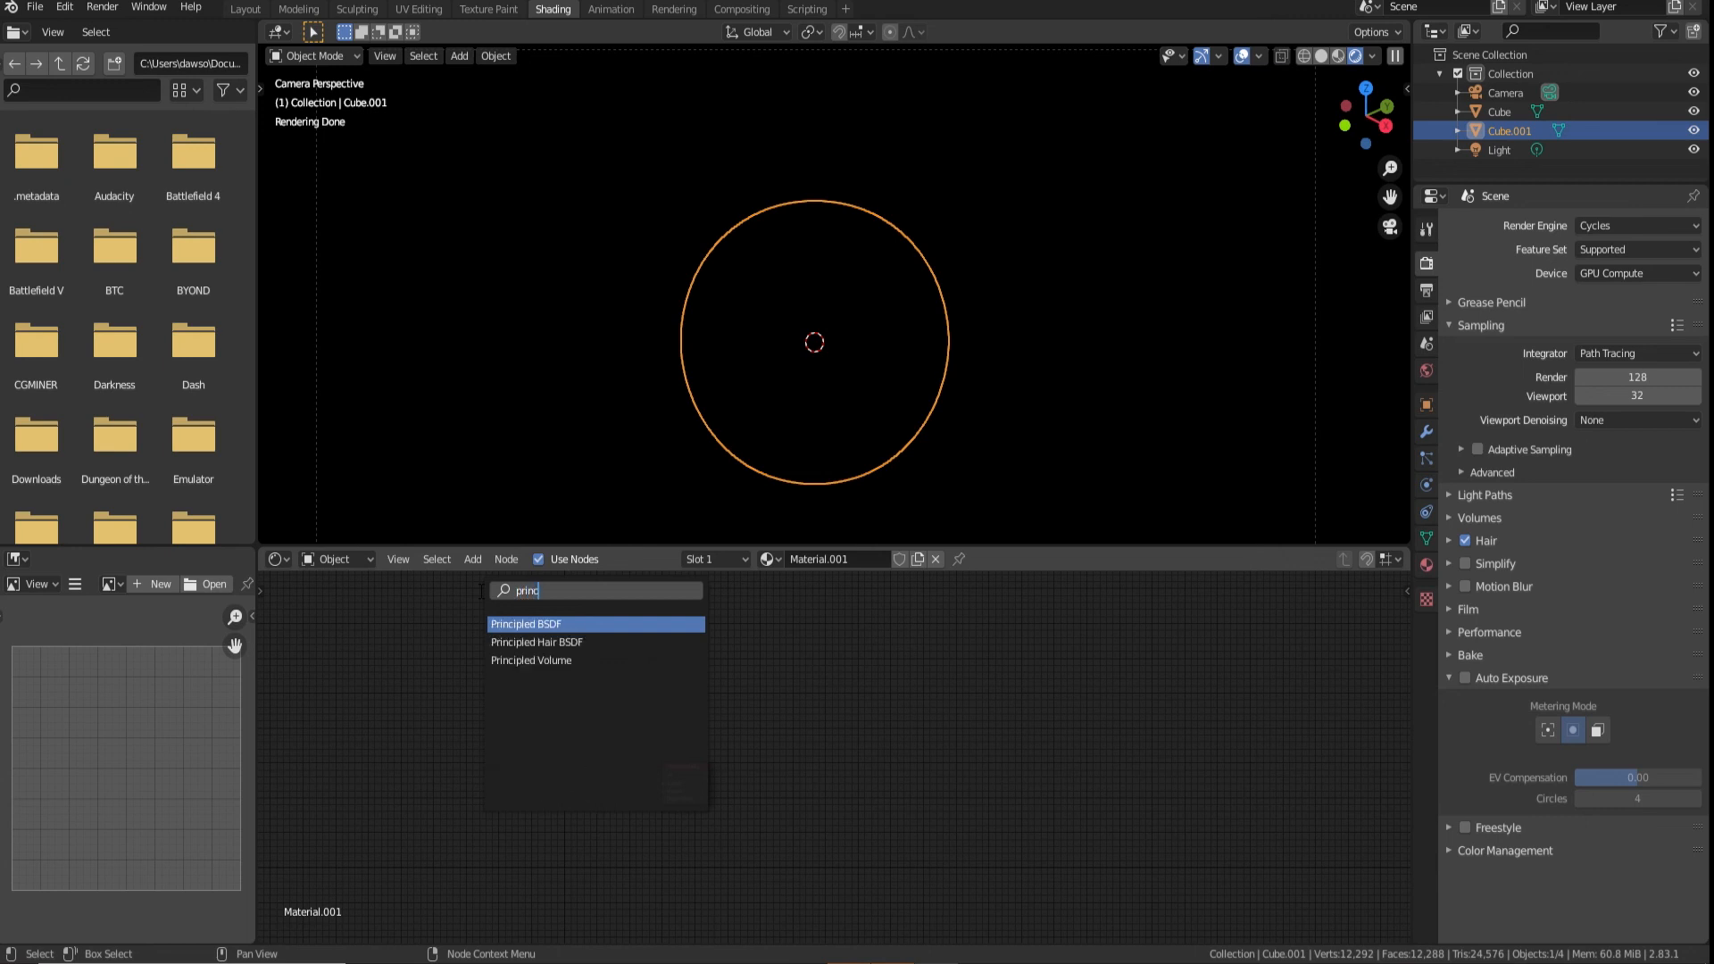
{"action": "left_click", "coordinate": [615, 663]}
{"action": "left_click", "coordinate": [598, 757]}
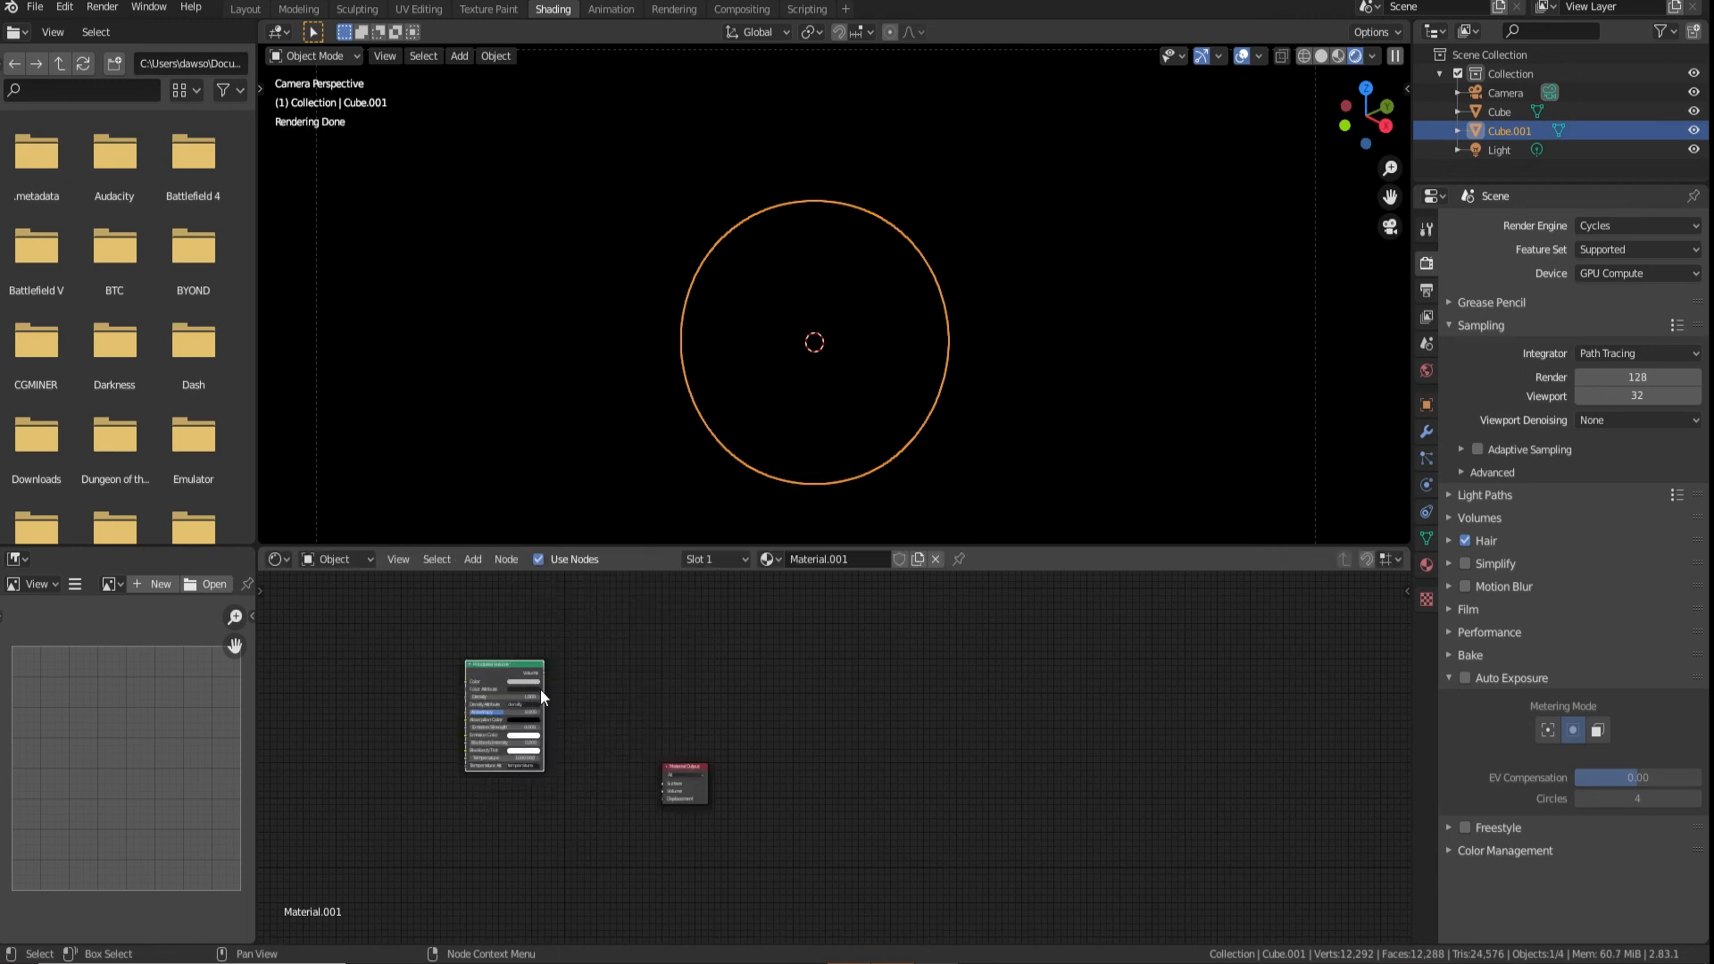
{"action": "left_click_drag", "start_coordinate": [546, 684], "coordinate": [600, 729]}
{"action": "scroll", "coordinate": [593, 803], "scroll_direction": "up", "scroll_amount": 6}
{"action": "middle_click_drag", "start_coordinate": [591, 827], "coordinate": [985, 813]}
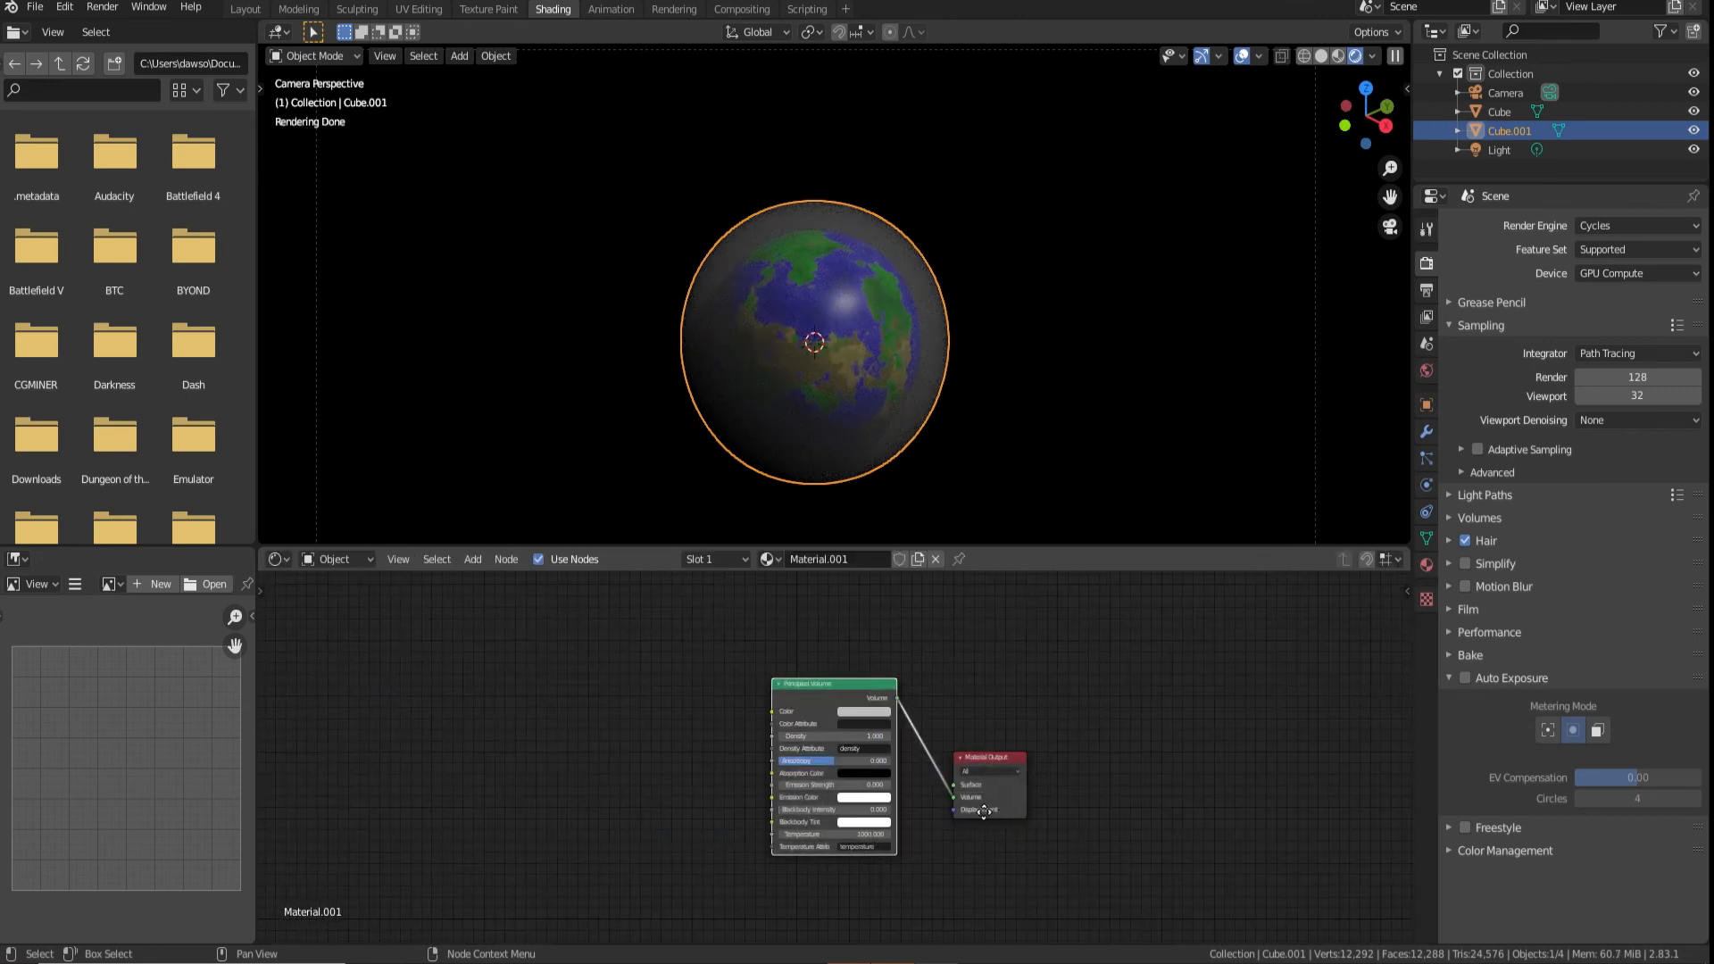
Set the Principled Volume colour to a cyan blue
{"action": "scroll", "coordinate": [910, 728], "scroll_direction": "up", "scroll_amount": 5}
{"action": "left_click", "coordinate": [897, 695]}
{"action": "left_click_drag", "start_coordinate": [904, 514], "coordinate": [909, 480]}
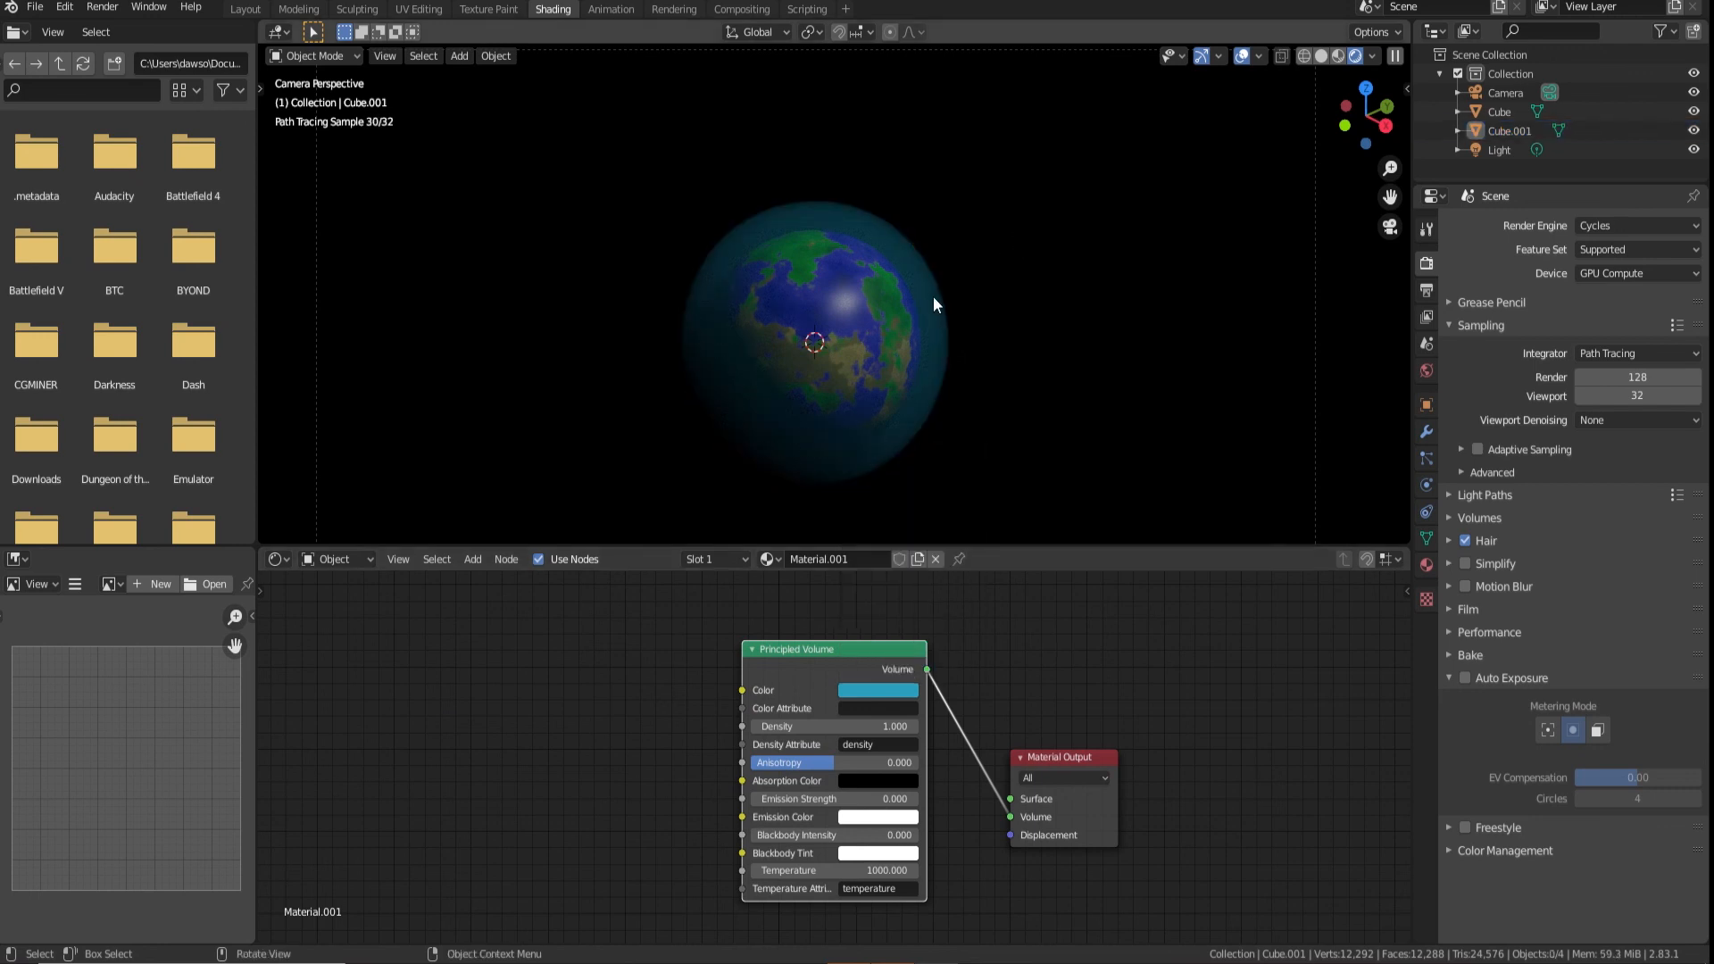
Scale the outer sphere down so the atmosphere forms a thin shell close around the planet
{"action": "scroll", "coordinate": [934, 296], "scroll_direction": "up", "scroll_amount": 4}
{"action": "key", "text": "s"}
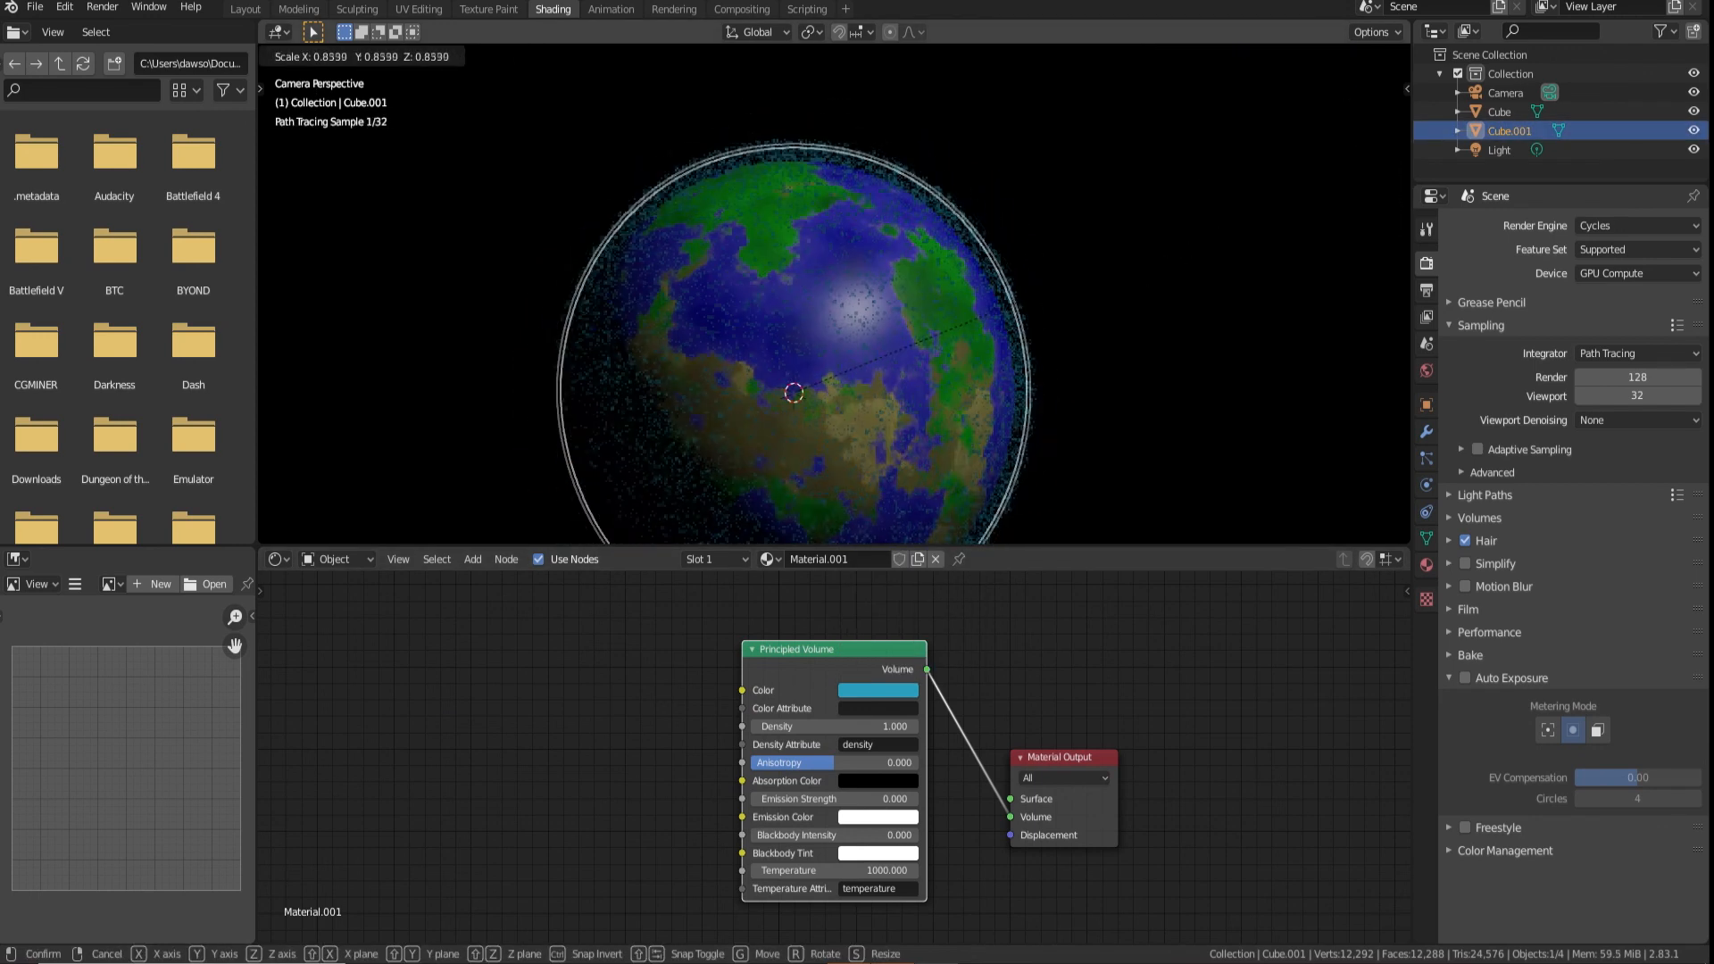
{"action": "left_click", "coordinate": [1062, 268]}
{"action": "left_click", "coordinate": [1069, 362]}
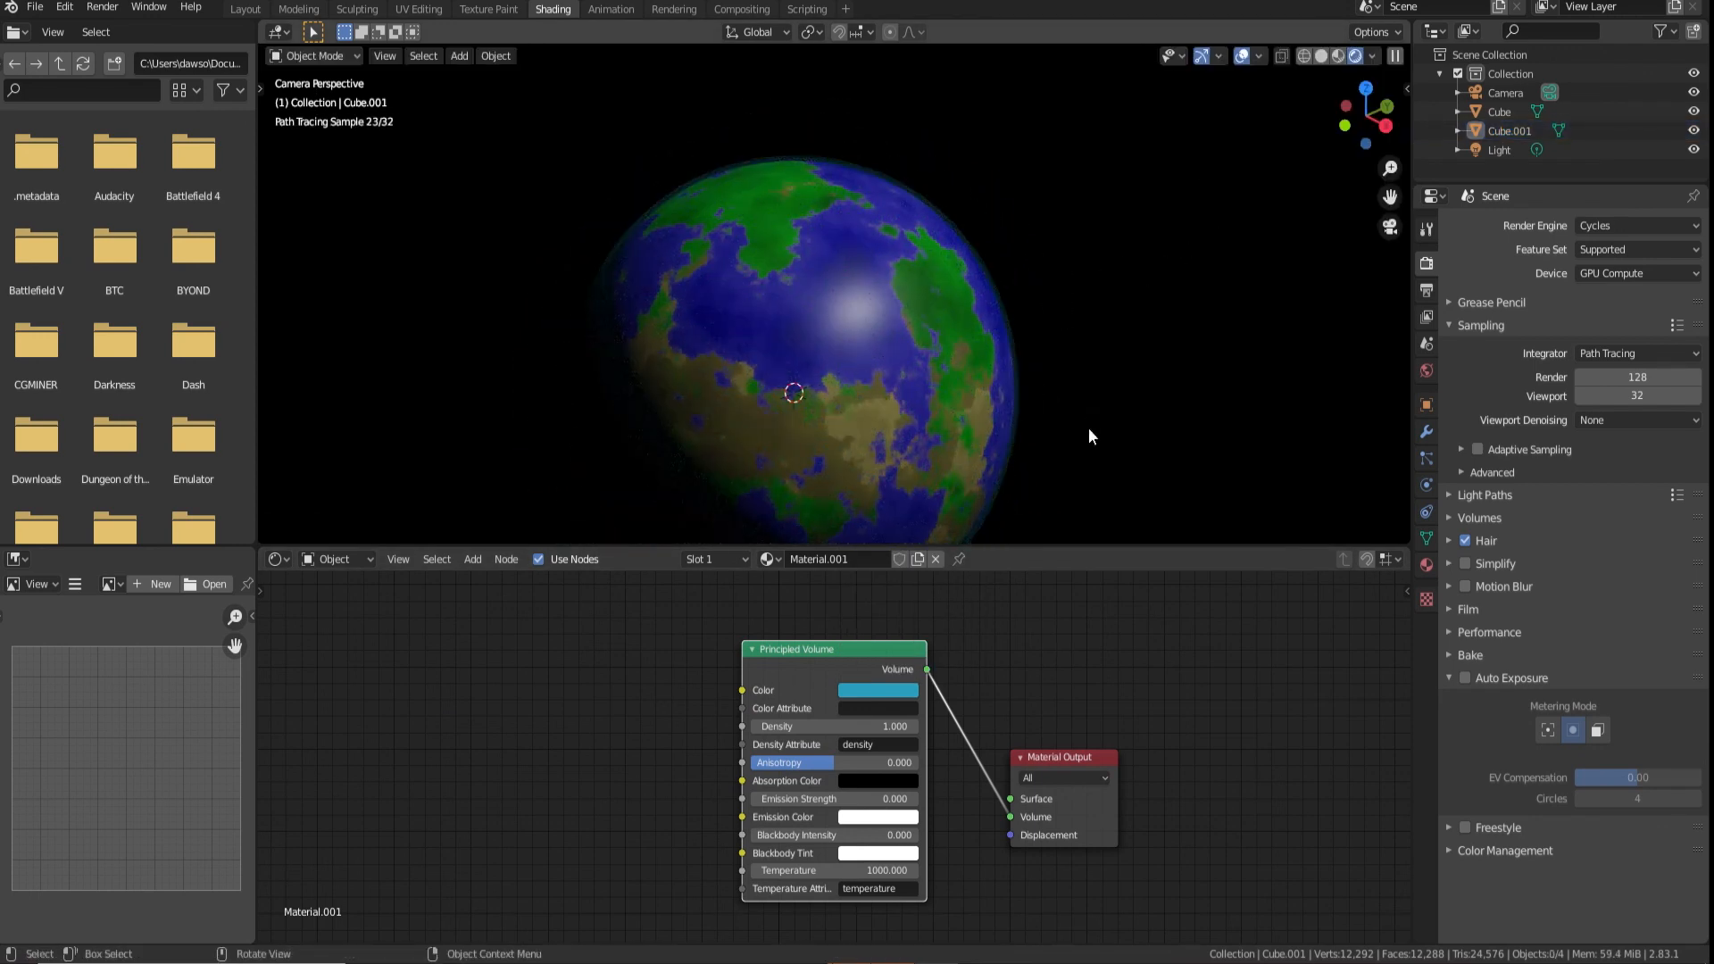
Set the Principled Volume's density to 1.2, anisotropy to 0.209, blackbody intensity to 0.295 and temperature to 895.6
{"action": "middle_click_drag", "start_coordinate": [1028, 643], "coordinate": [1053, 589]}
{"action": "scroll", "coordinate": [841, 764], "scroll_direction": "up", "scroll_amount": 3}
{"action": "left_click_drag", "start_coordinate": [860, 657], "coordinate": [826, 657]}
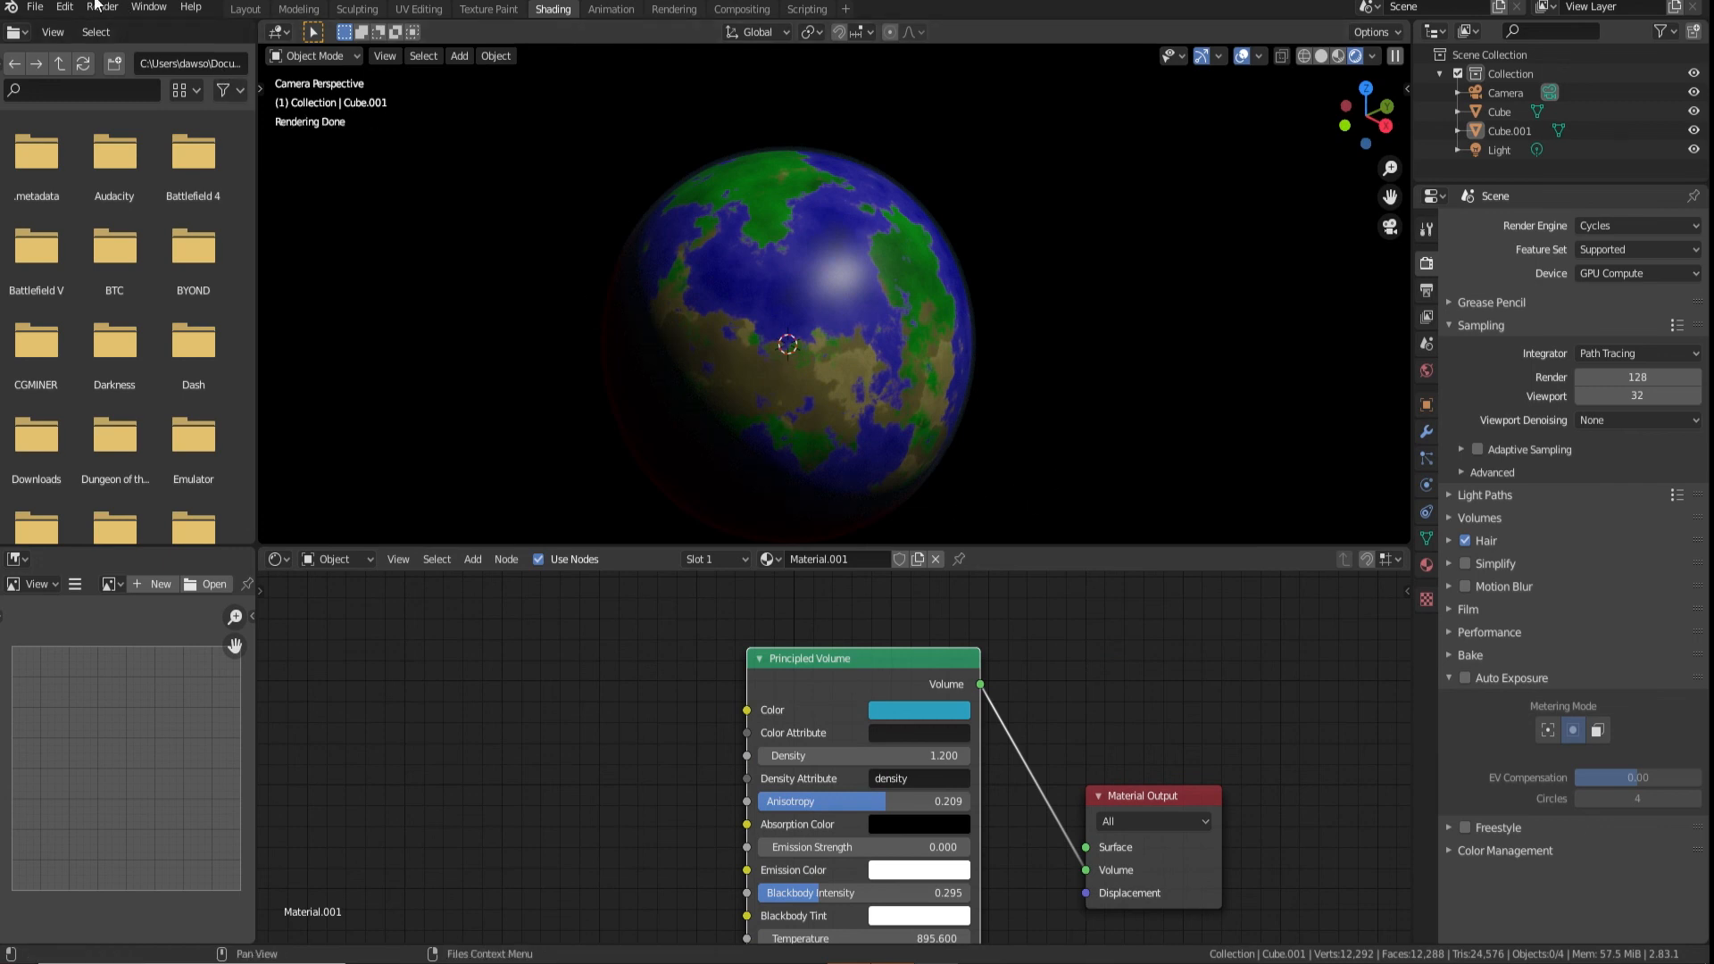
Render the image and examine the planet and its atmosphere up close
{"action": "key", "text": "F12"}
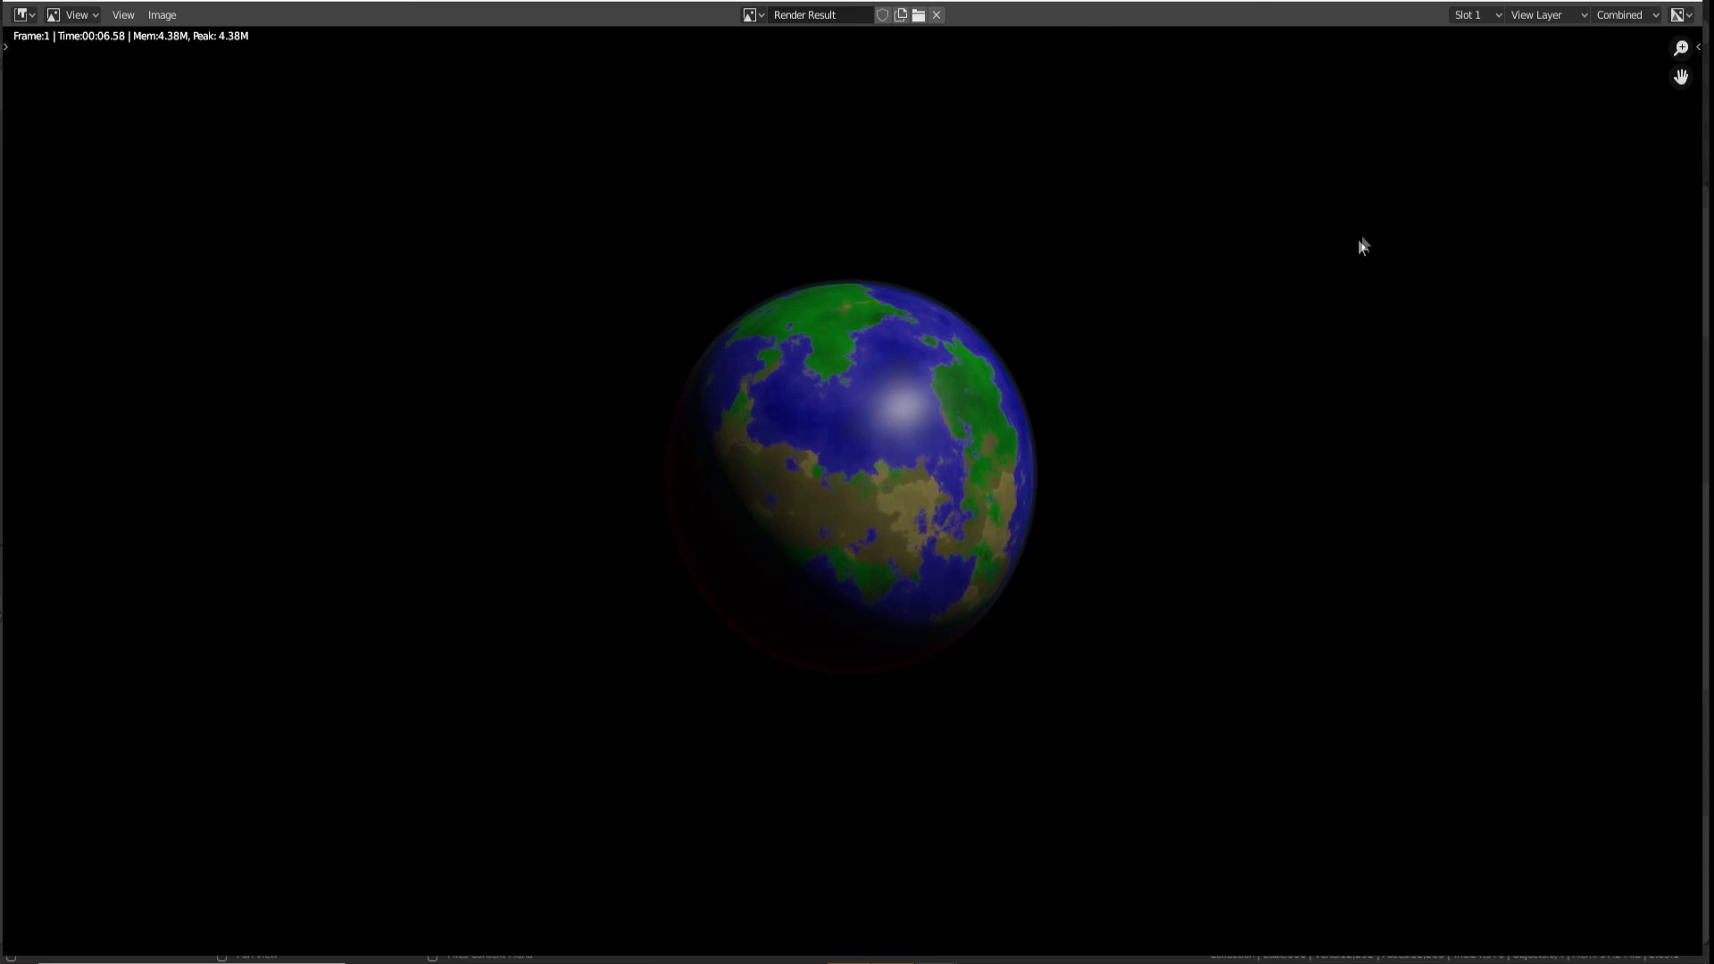
{"action": "scroll", "coordinate": [1071, 375], "scroll_direction": "up", "scroll_amount": 3}
{"action": "middle_click_drag", "start_coordinate": [1218, 314], "coordinate": [1113, 371]}
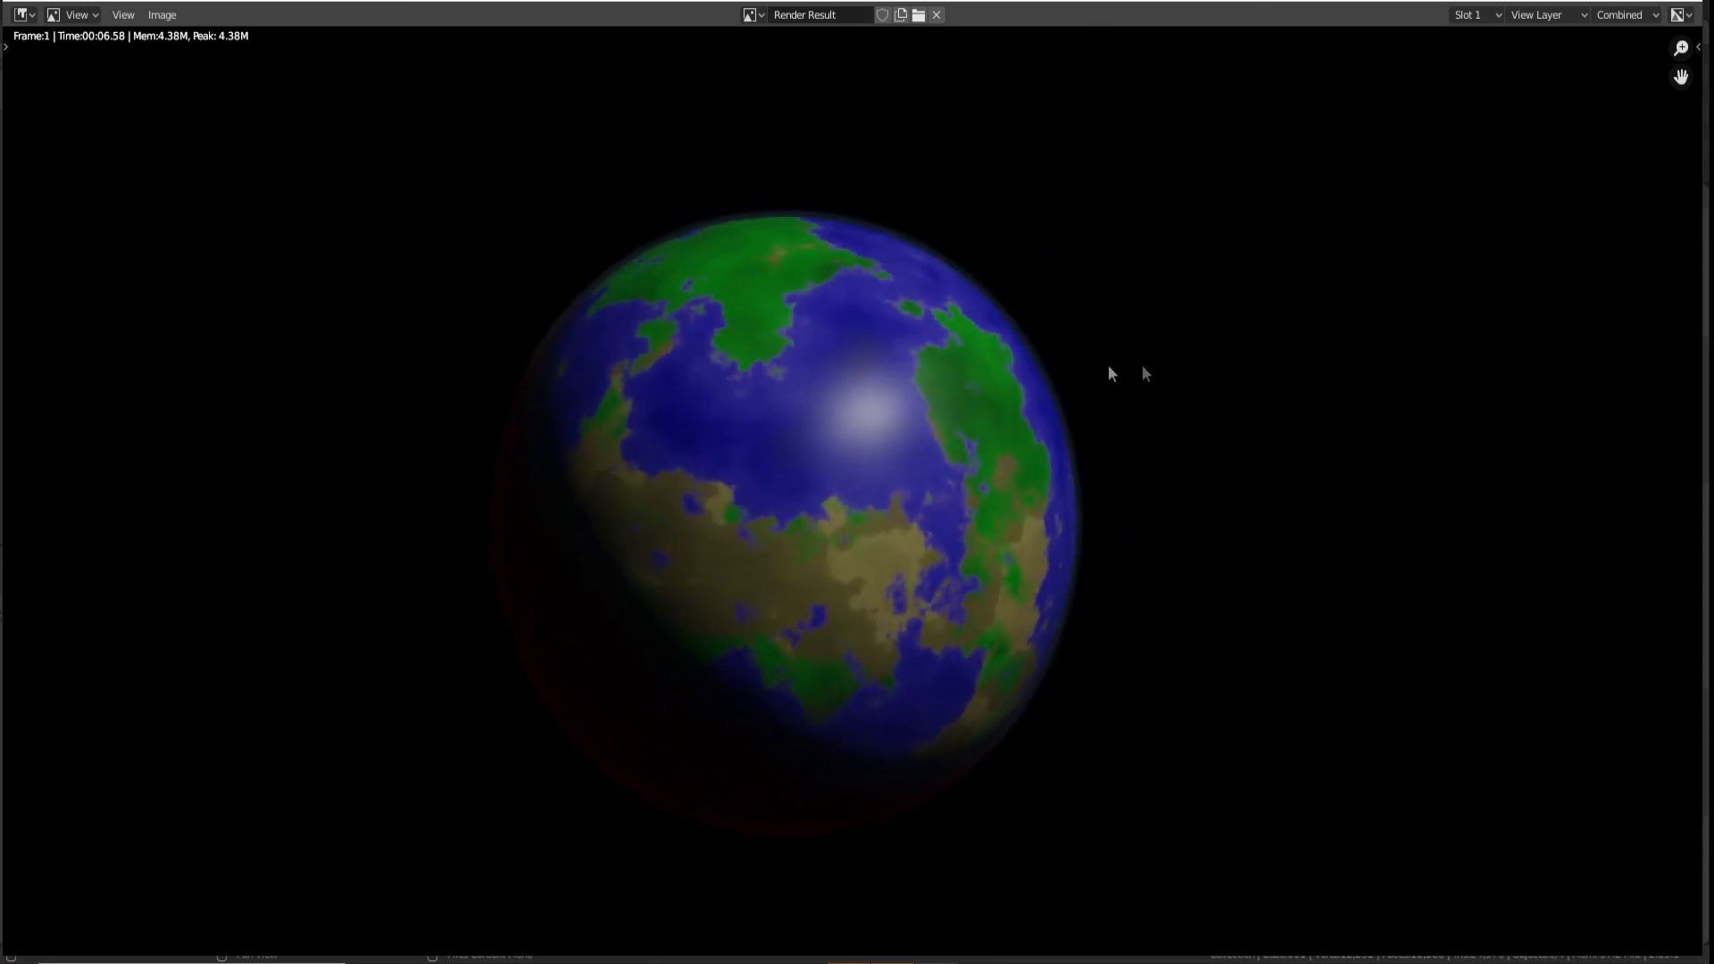